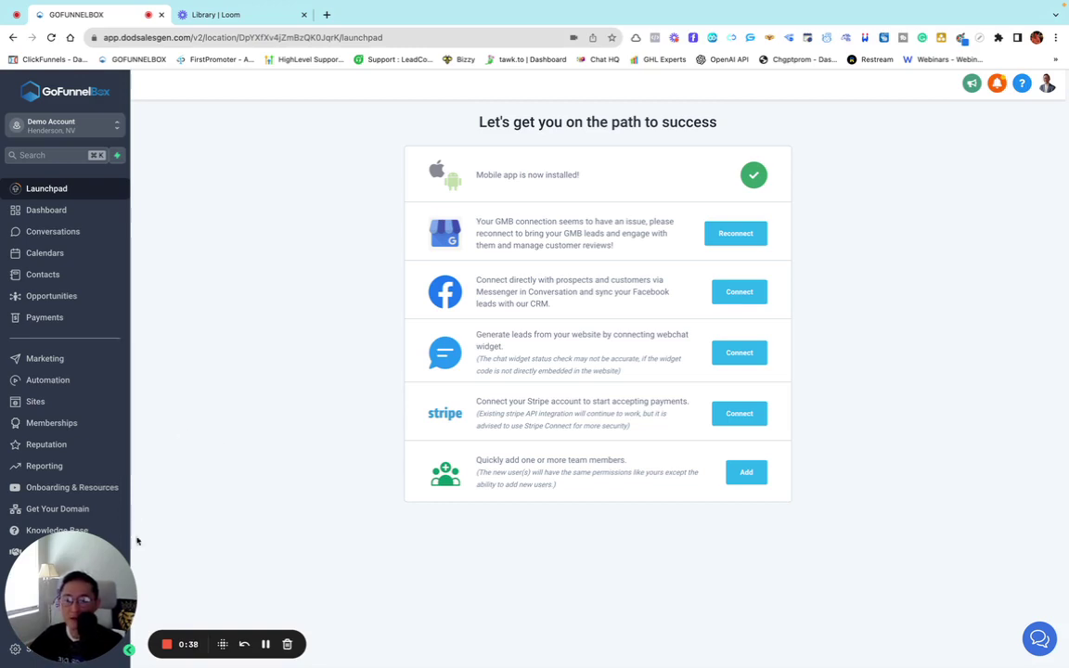
# Open the Email Services page in the demo account's settings
pyautogui.moveTo(132, 577); pyautogui.dragTo(272, 568)
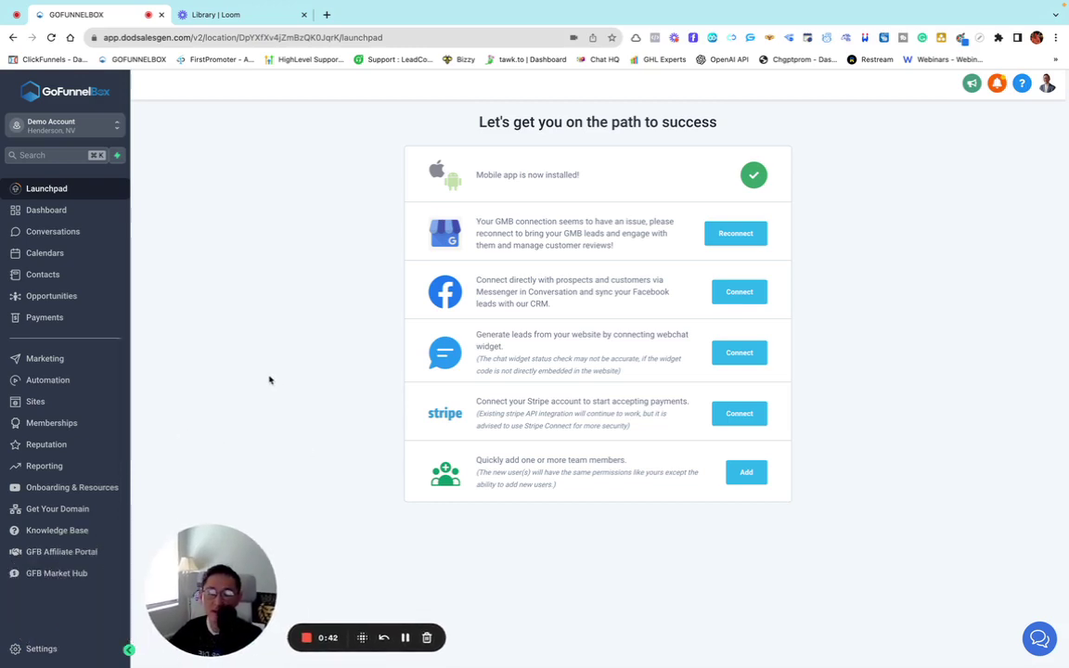
pyautogui.click(47, 650)
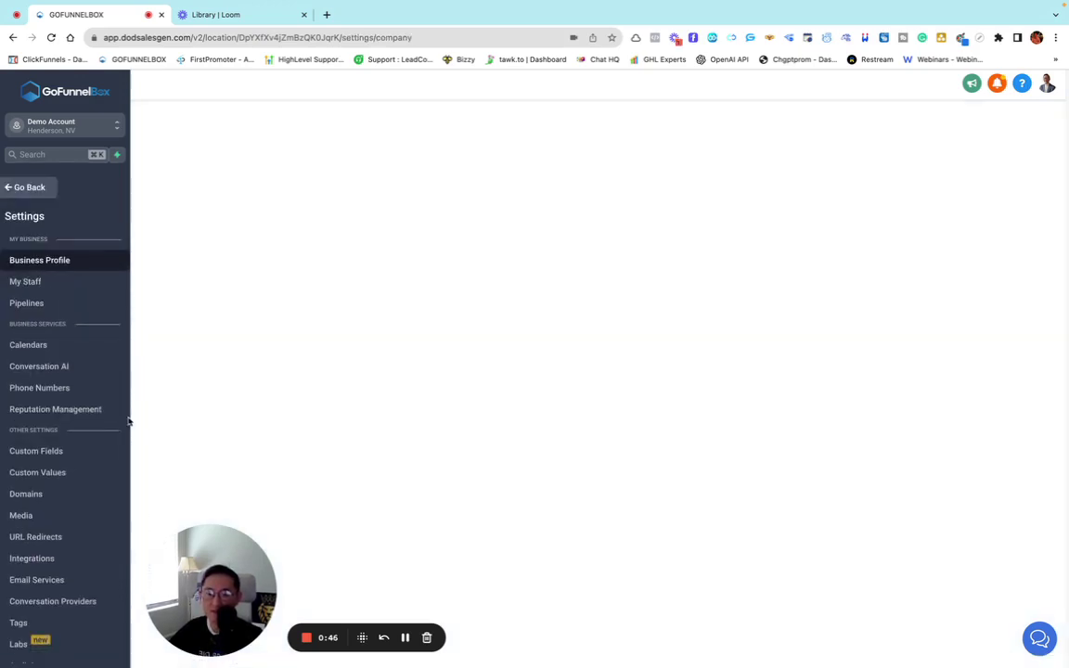
pyautogui.scroll(-1, 66, 373)
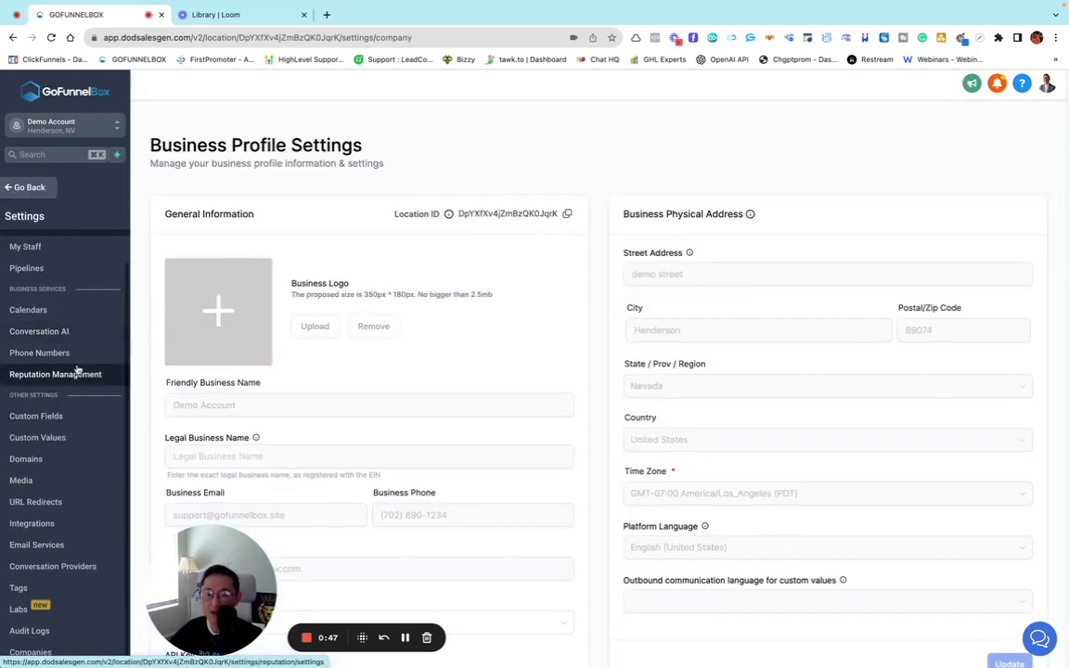
pyautogui.click(37, 546)
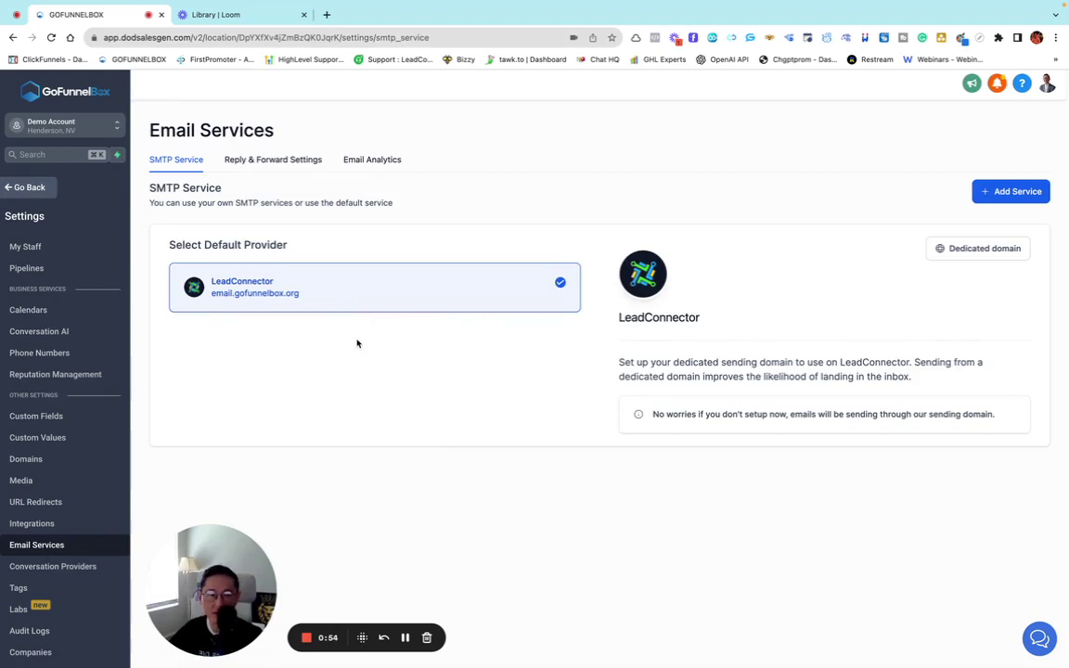
# Review the SMTP provider choices for adding a custom email service, and close the dialog without adding one
pyautogui.click(998, 194)
pyautogui.click(495, 418)
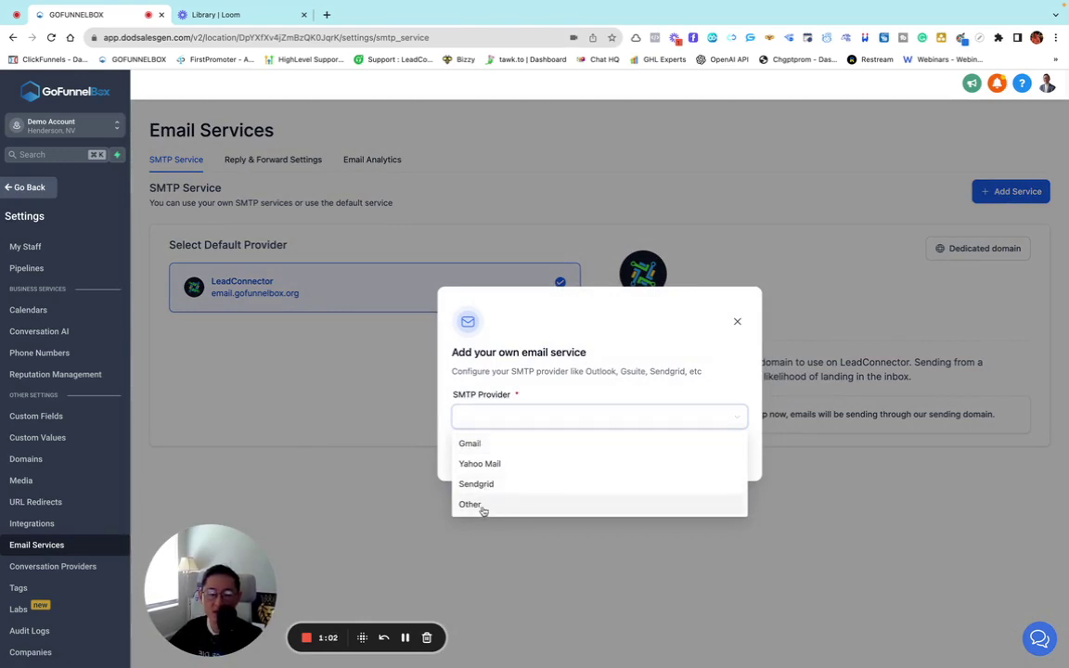
pyautogui.click(738, 321)
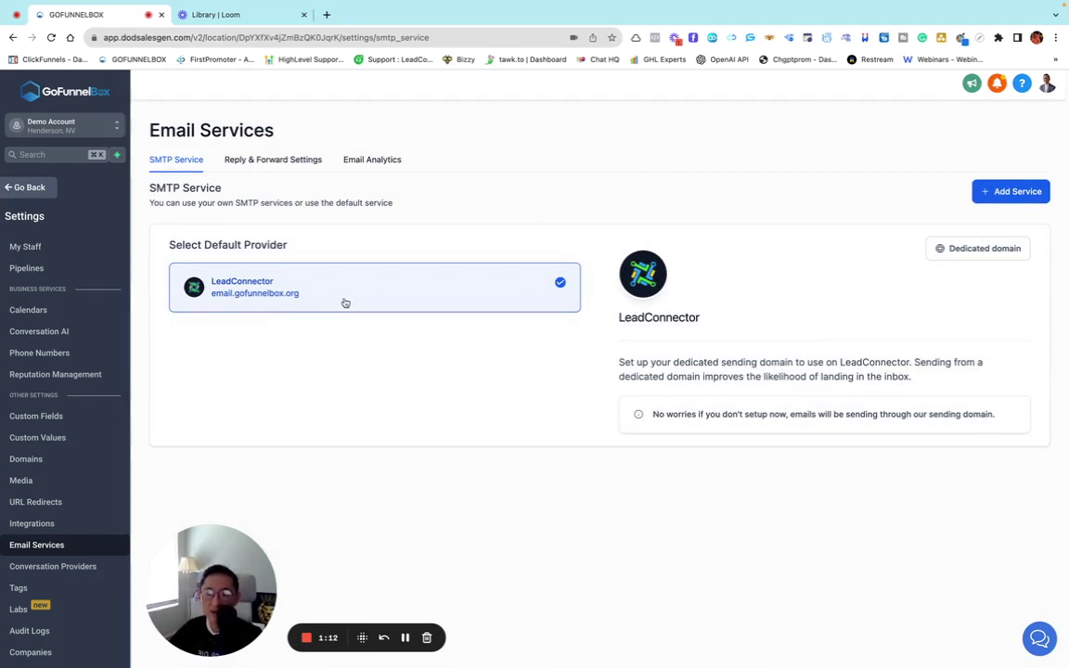
# Examine the dedicated domain page for the LeadConnector email service, and return to the main account area
pyautogui.click(981, 247)
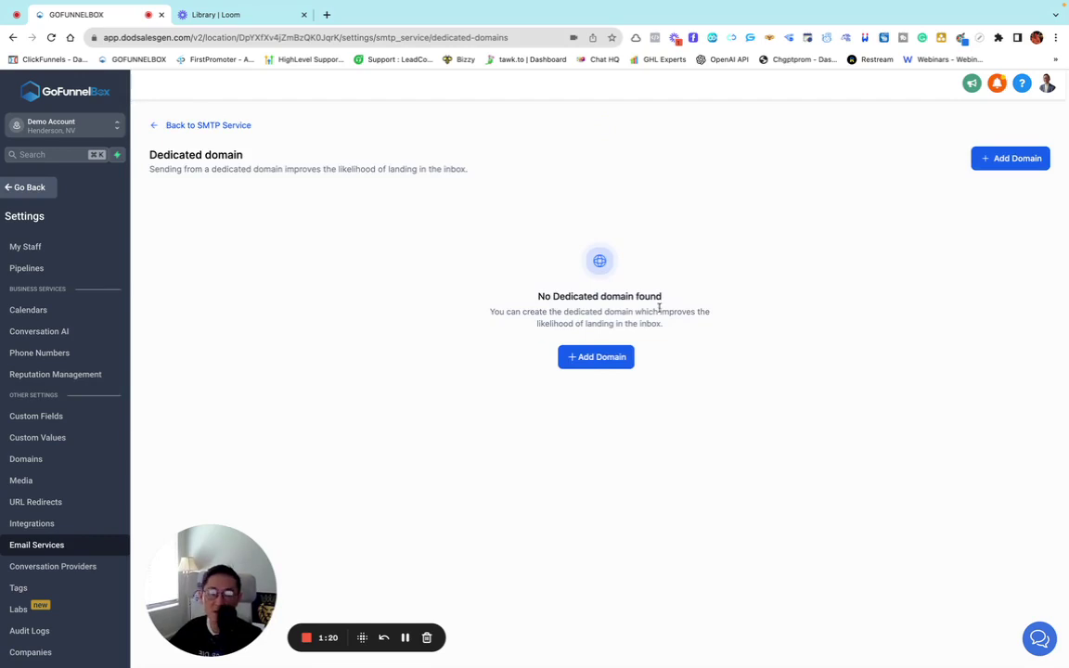
pyautogui.click(156, 125)
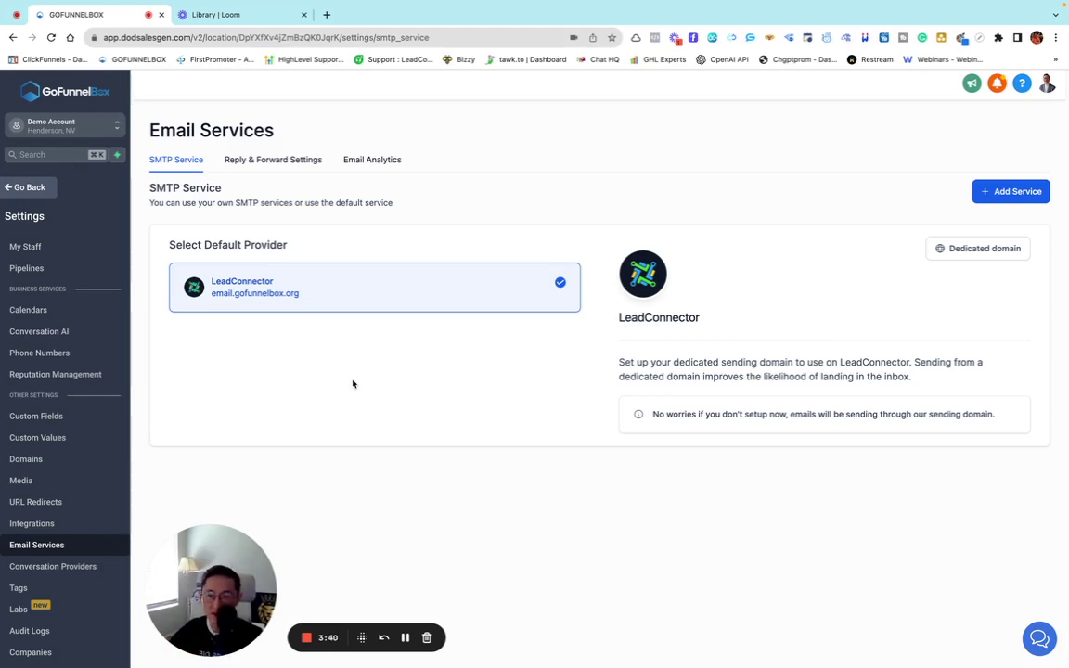
pyautogui.click(37, 189)
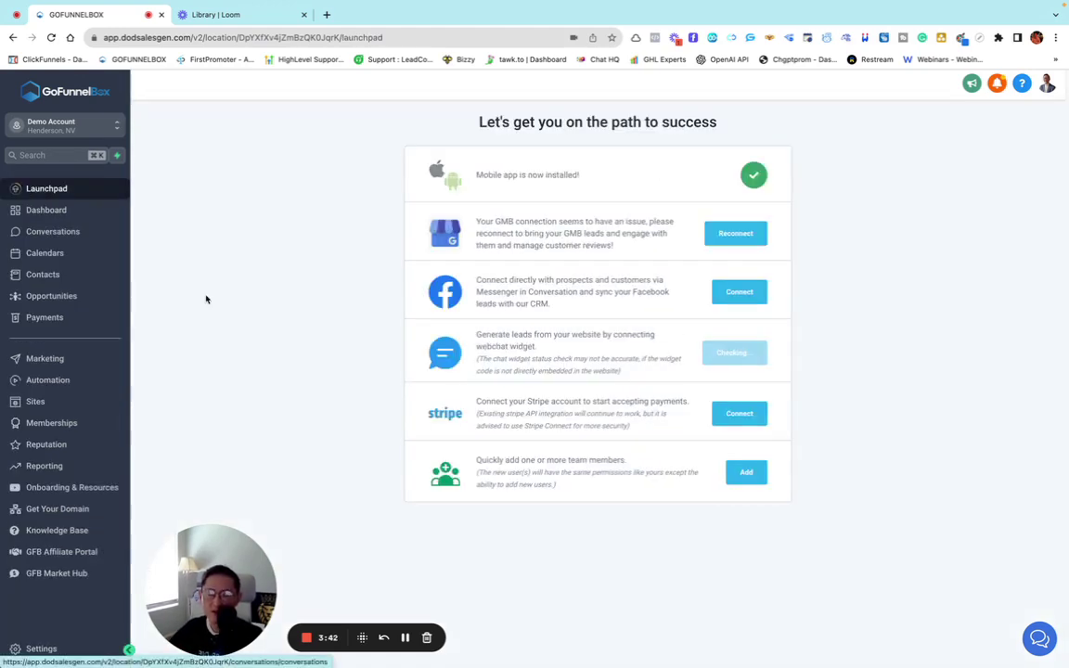
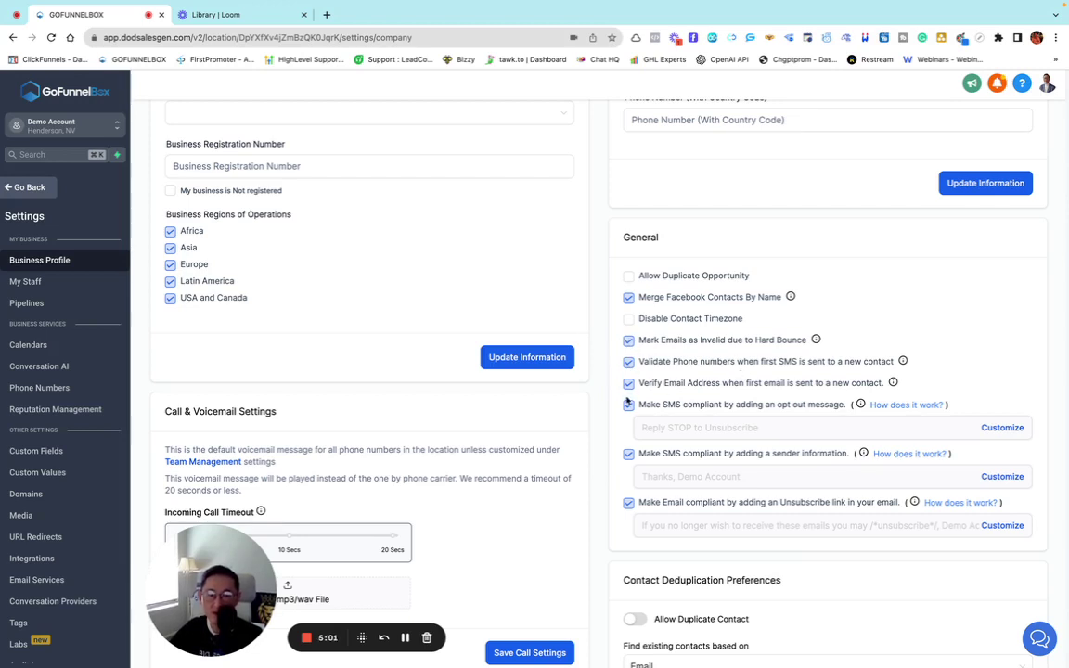
# Leave the Business Profile settings and open the Automation workflow list
pyautogui.click(25, 184)
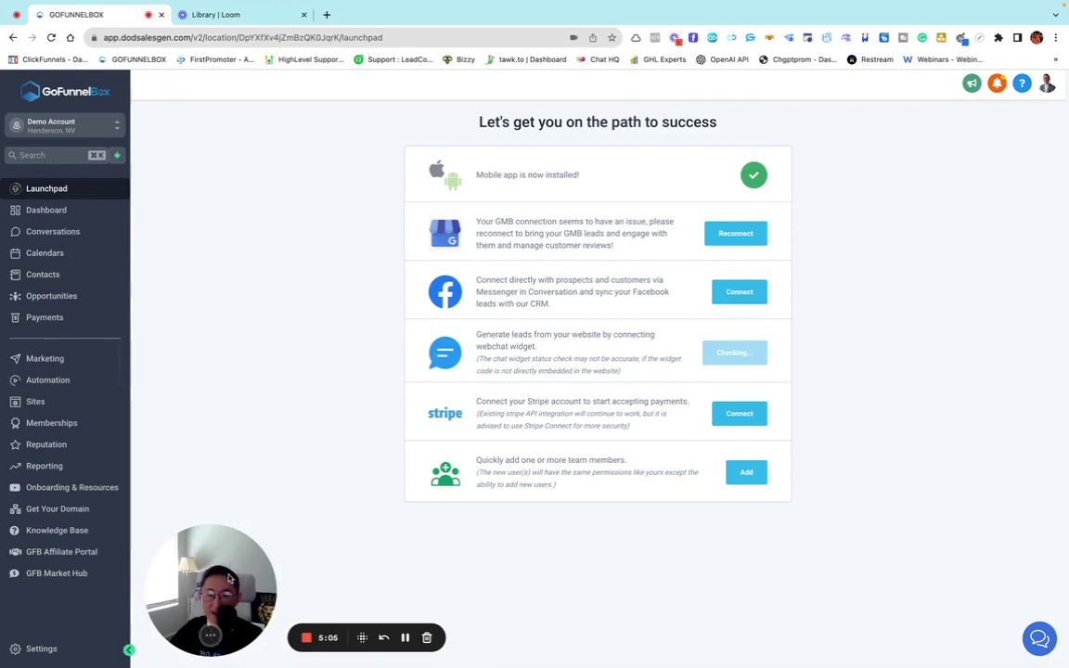
pyautogui.moveTo(229, 578)
pyautogui.mouseDown()
pyautogui.moveTo(253, 578)
pyautogui.moveTo(236, 585)
pyautogui.mouseUp()
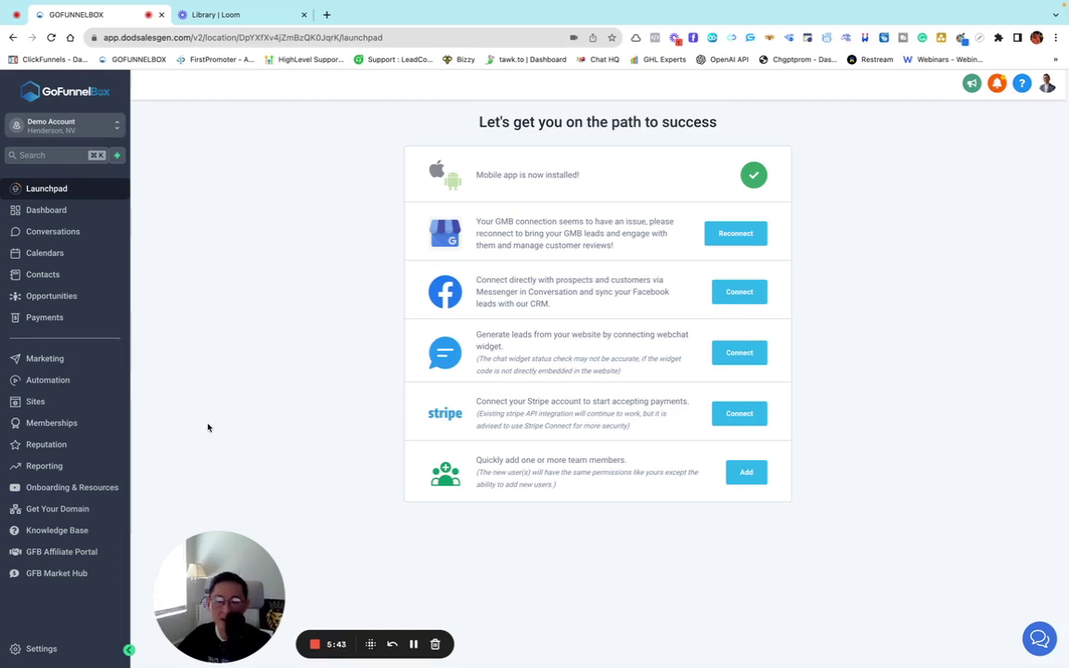
pyautogui.moveTo(232, 582); pyautogui.dragTo(165, 581)
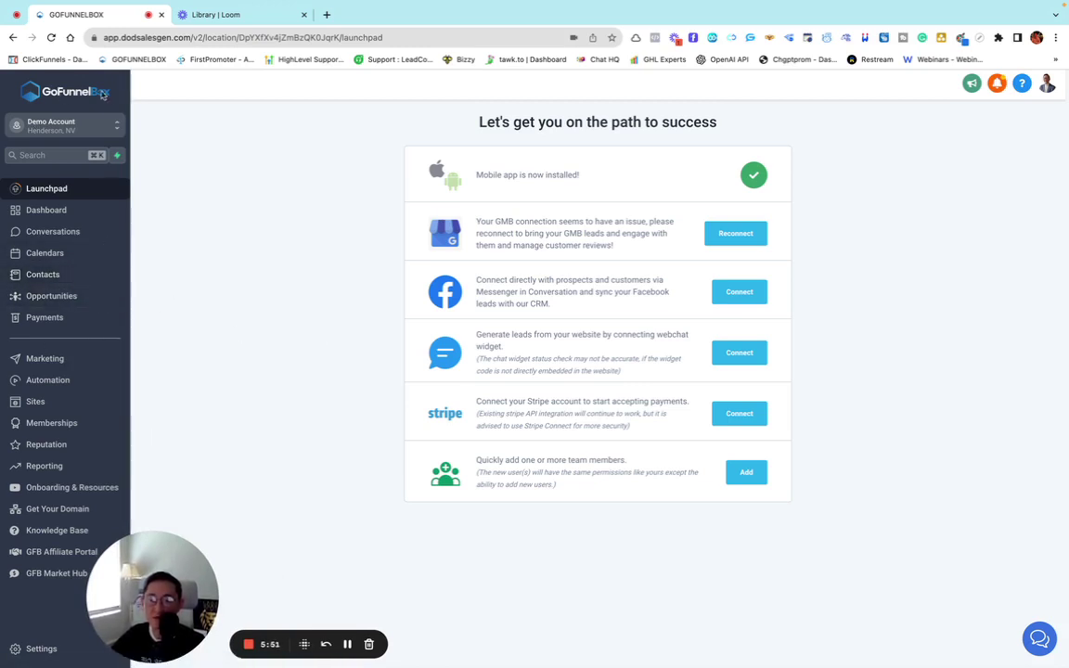
pyautogui.moveTo(104, 85); pyautogui.dragTo(42, 85)
pyautogui.click(243, 183)
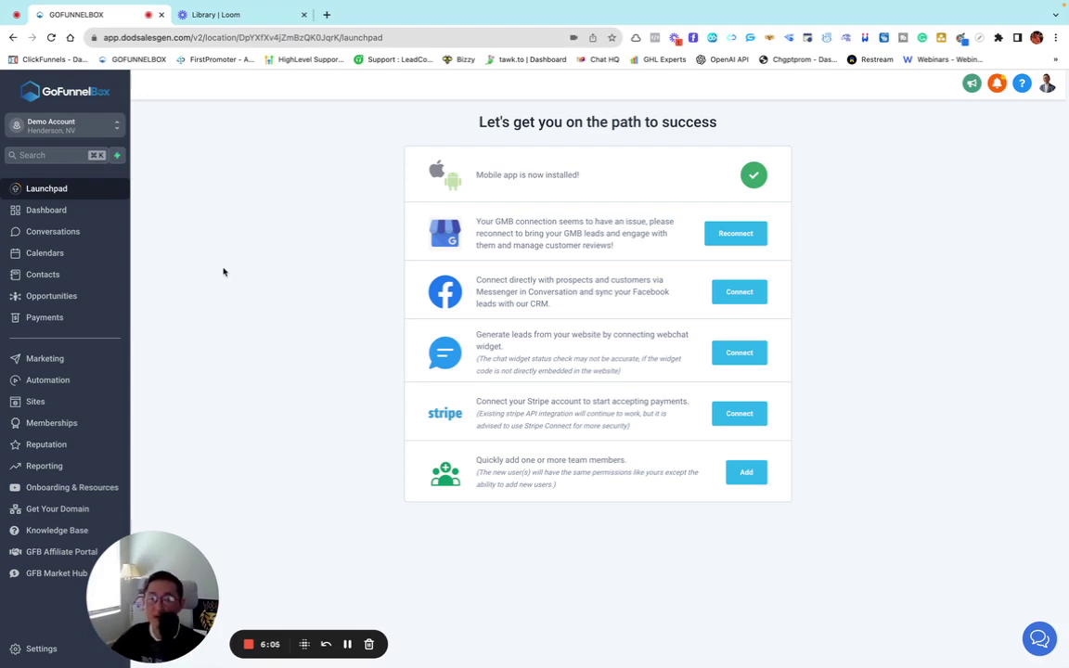
pyautogui.click(42, 384)
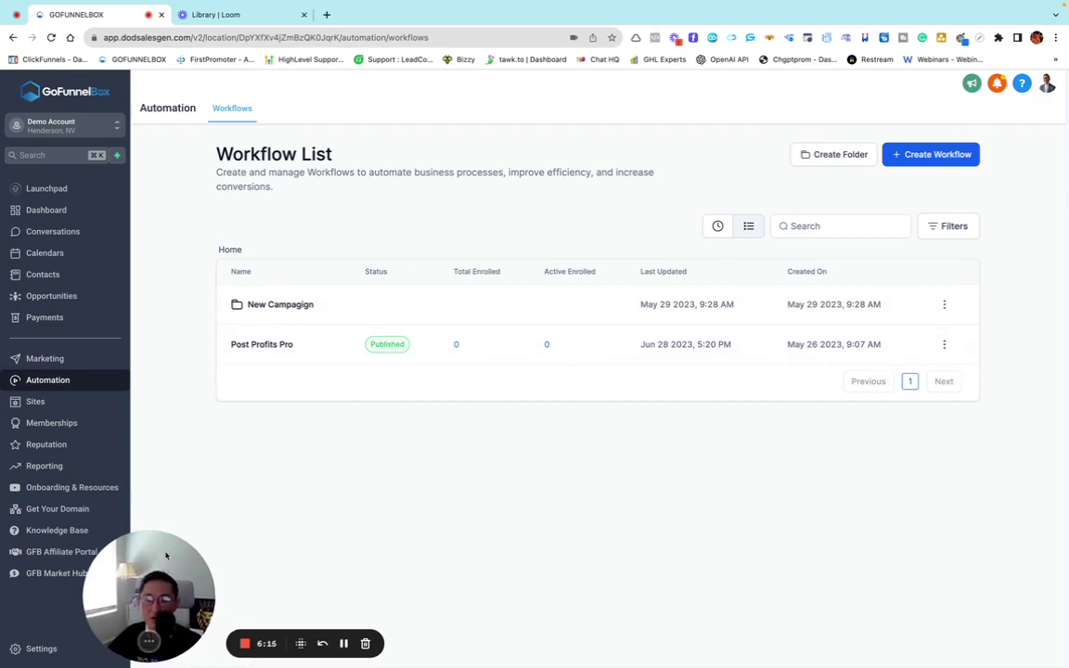
pyautogui.moveTo(166, 556); pyautogui.dragTo(124, 556)
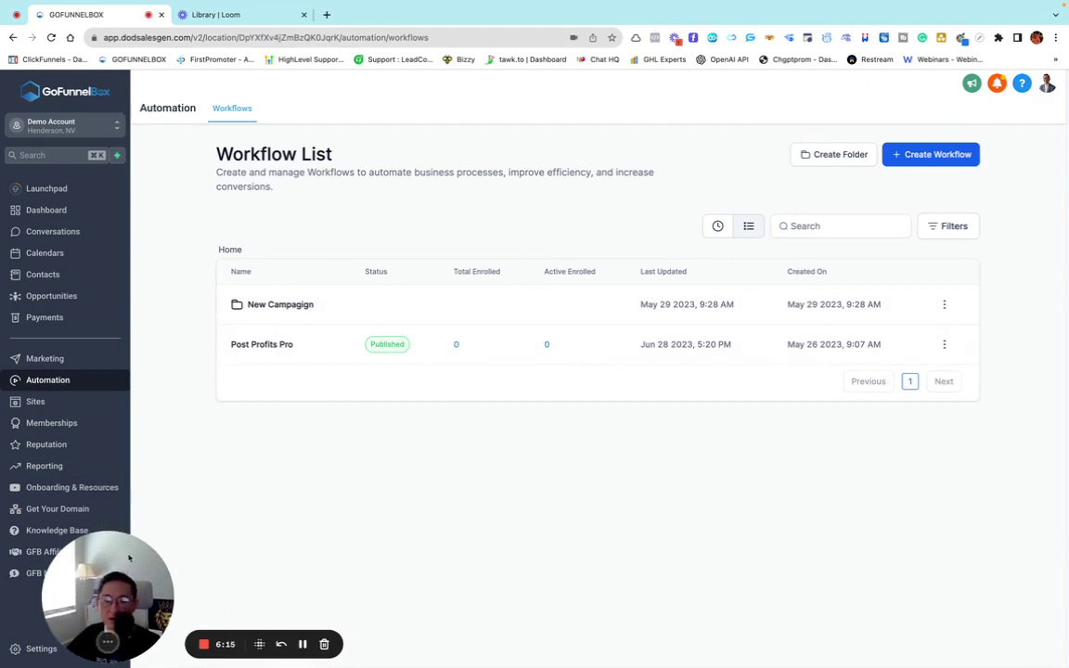
# Create a workflow folder named DND
pyautogui.click(832, 155)
pyautogui.click(482, 408)
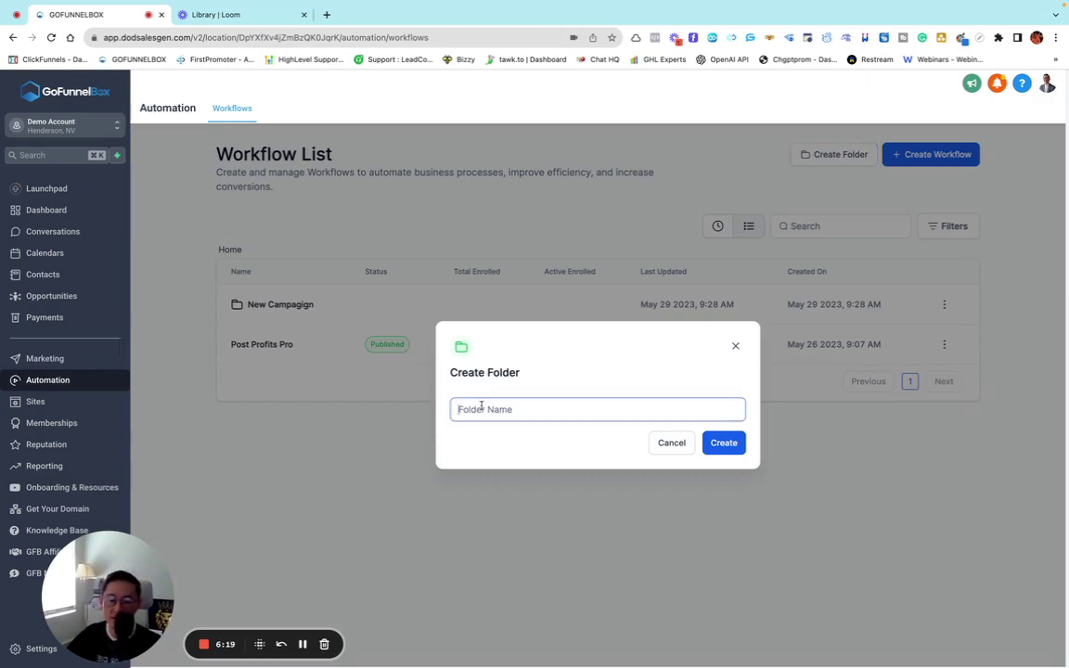
pyautogui.write('DND')
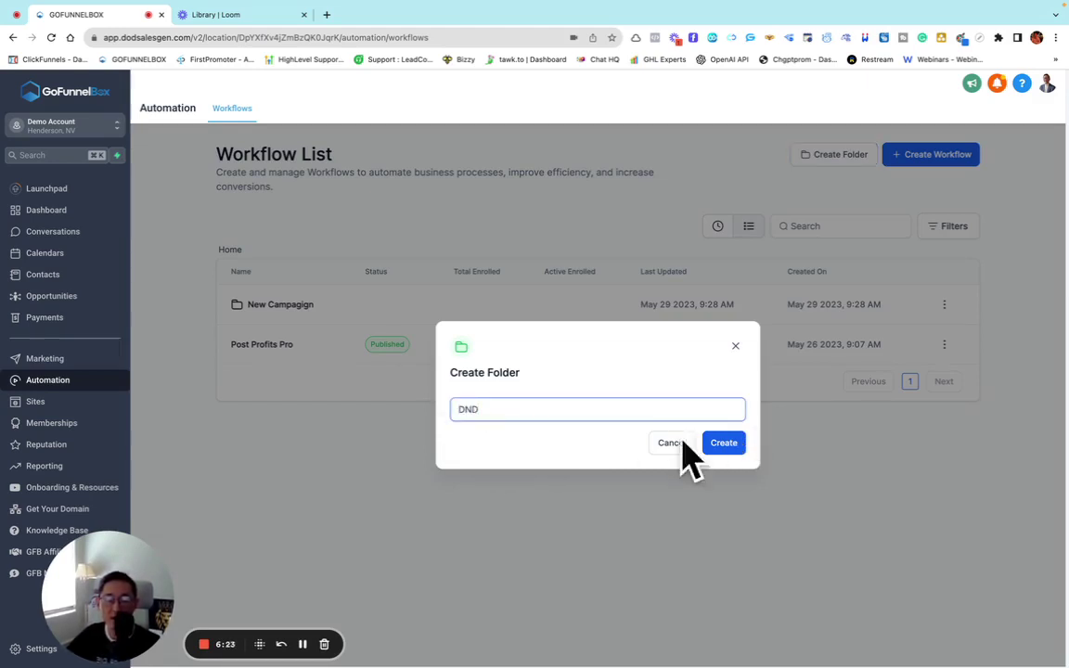
pyautogui.click(737, 444)
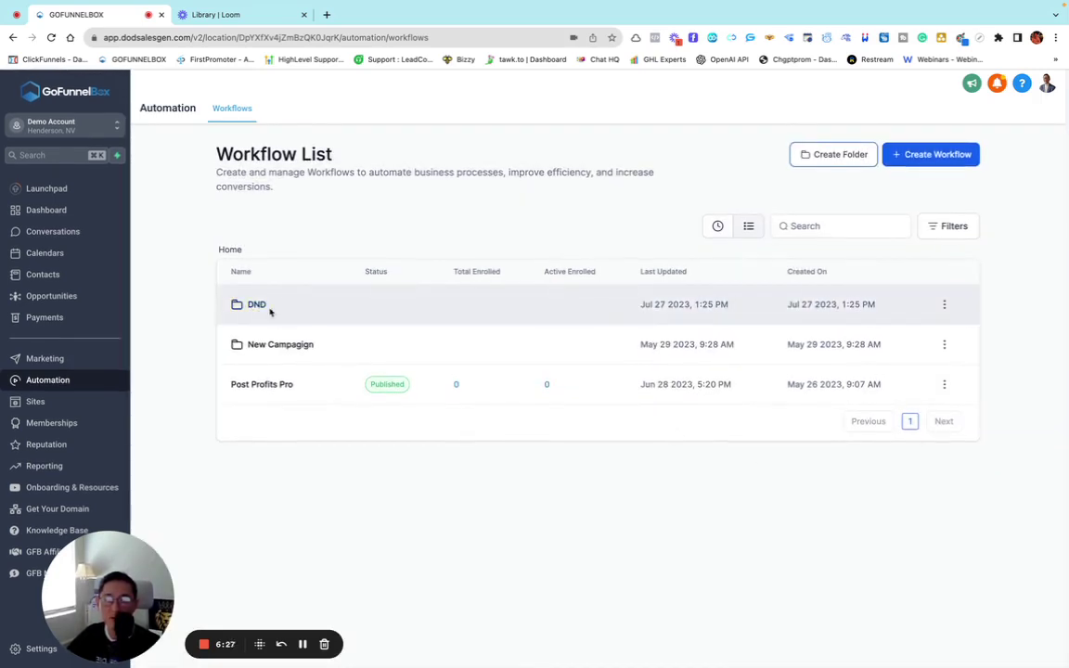
# Create a new blank workflow from scratch inside the DND folder
pyautogui.click(256, 305)
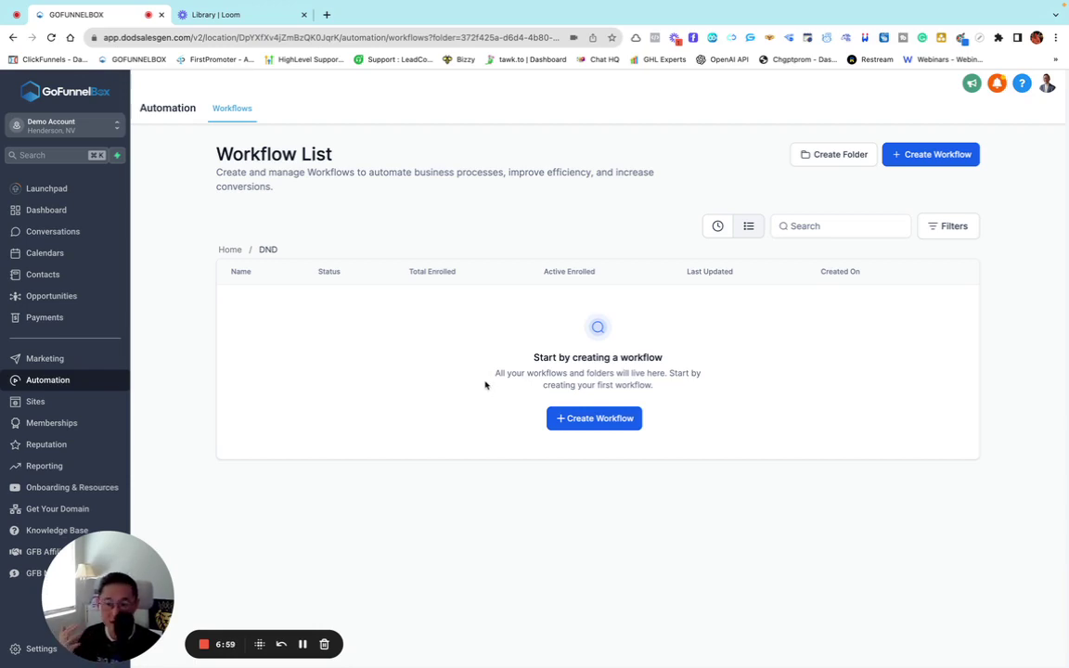
pyautogui.click(590, 421)
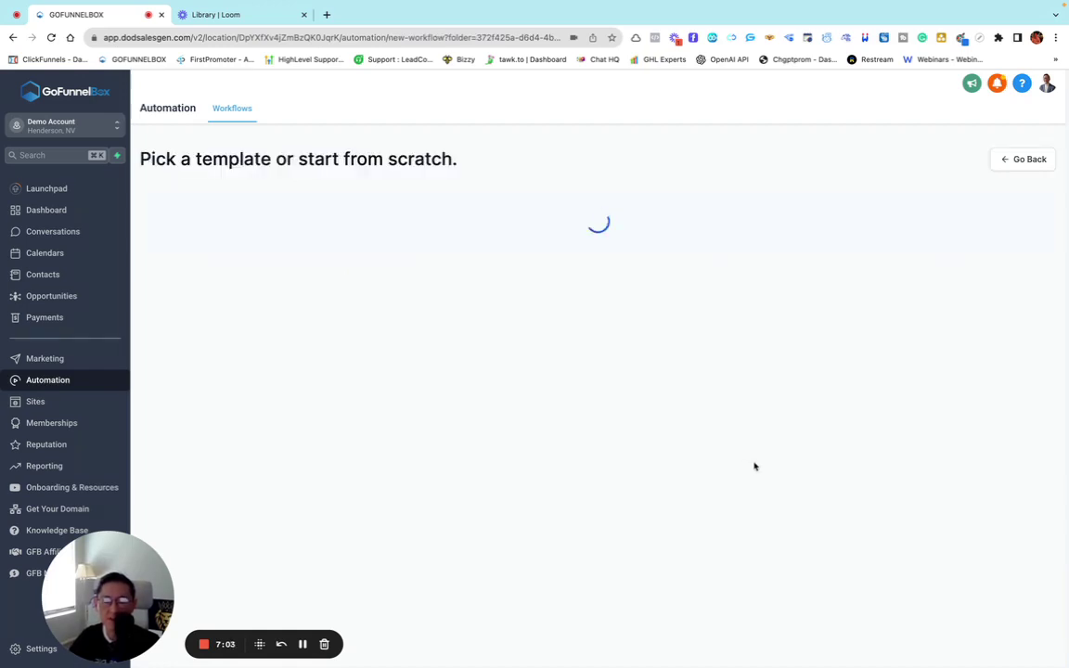
pyautogui.click(399, 329)
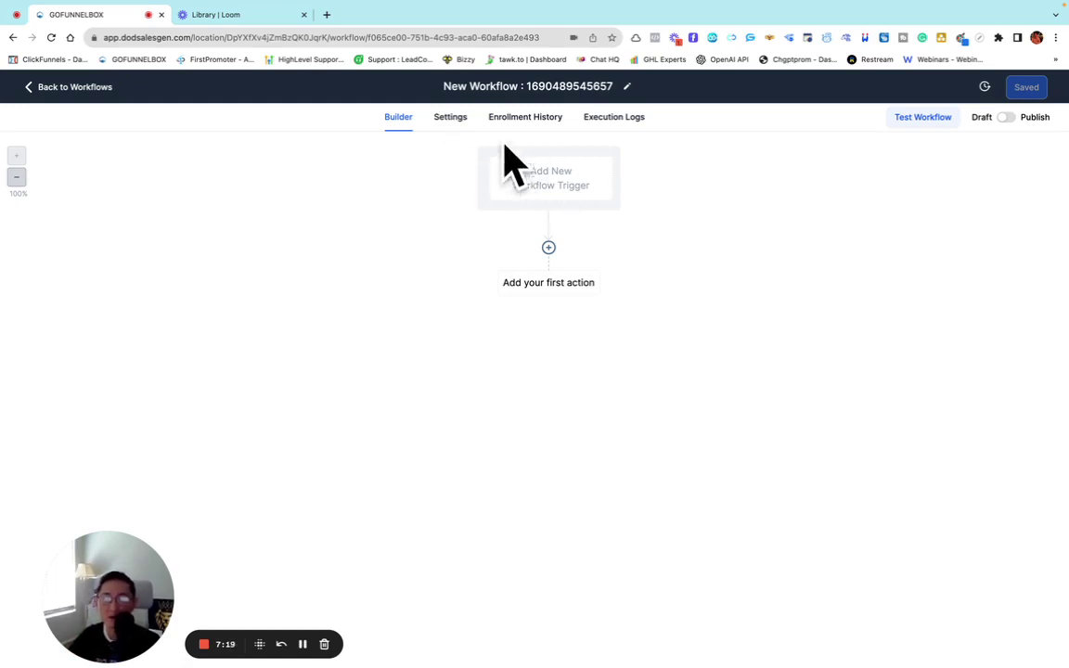
# Rename the new workflow Unsubscriber and save it
pyautogui.click(522, 86)
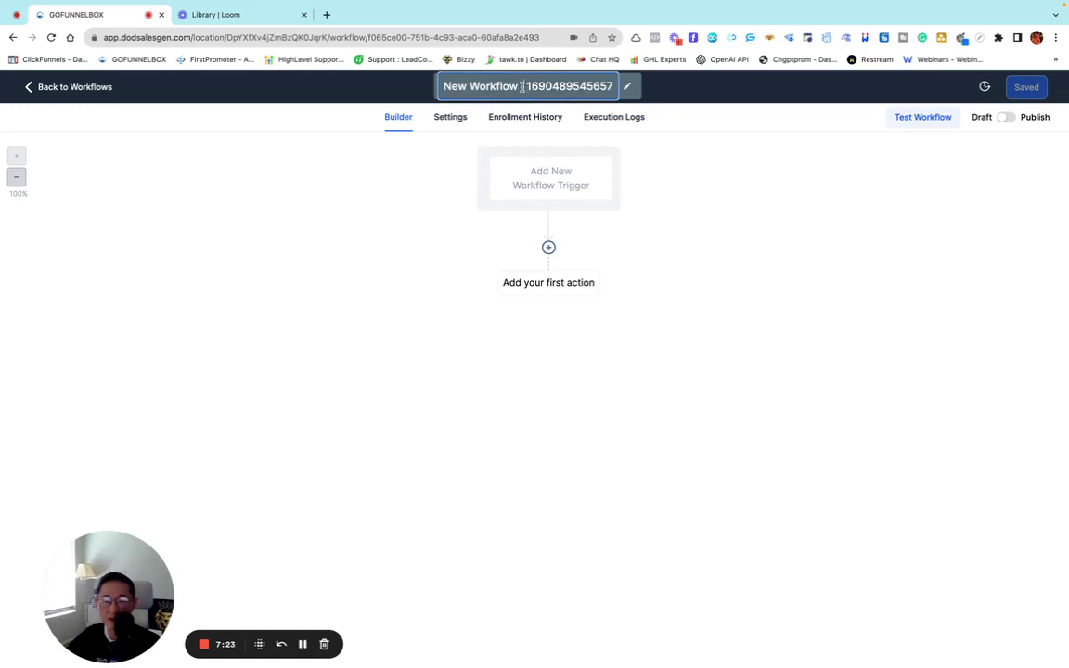
pyautogui.tripleClick(523, 86)
pyautogui.write('U')
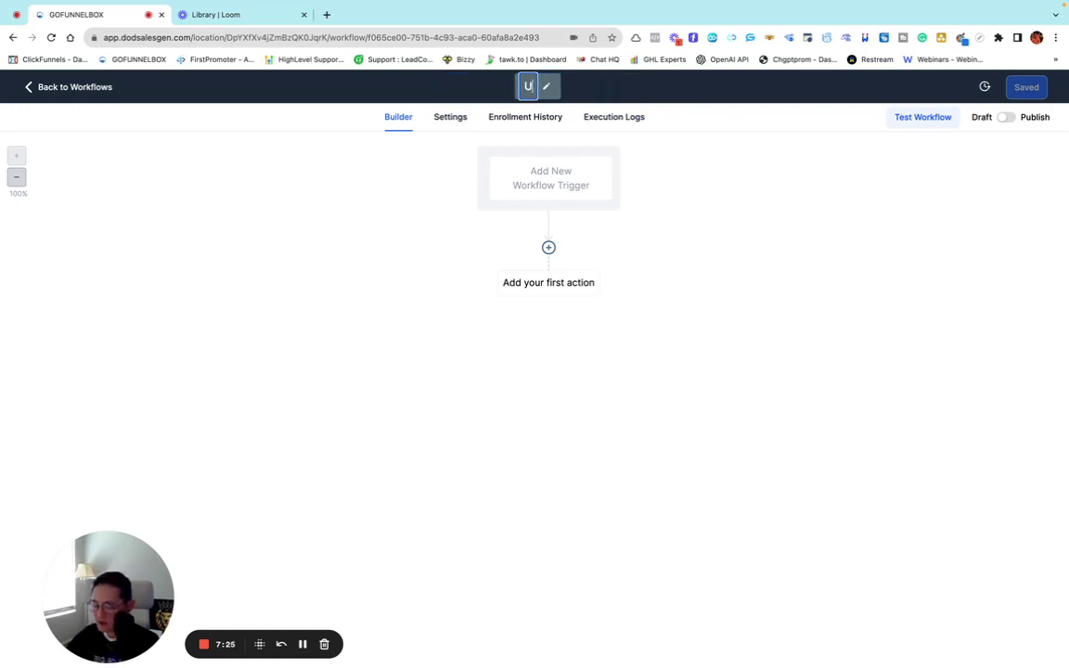
pyautogui.write('nsu')
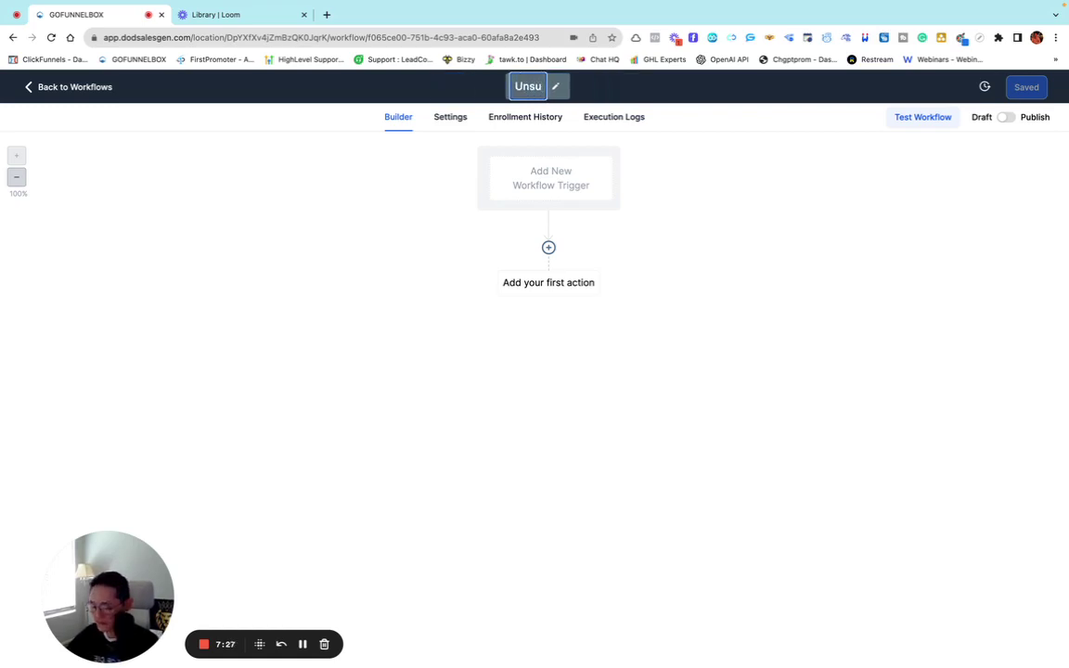
pyautogui.write('bscriber')
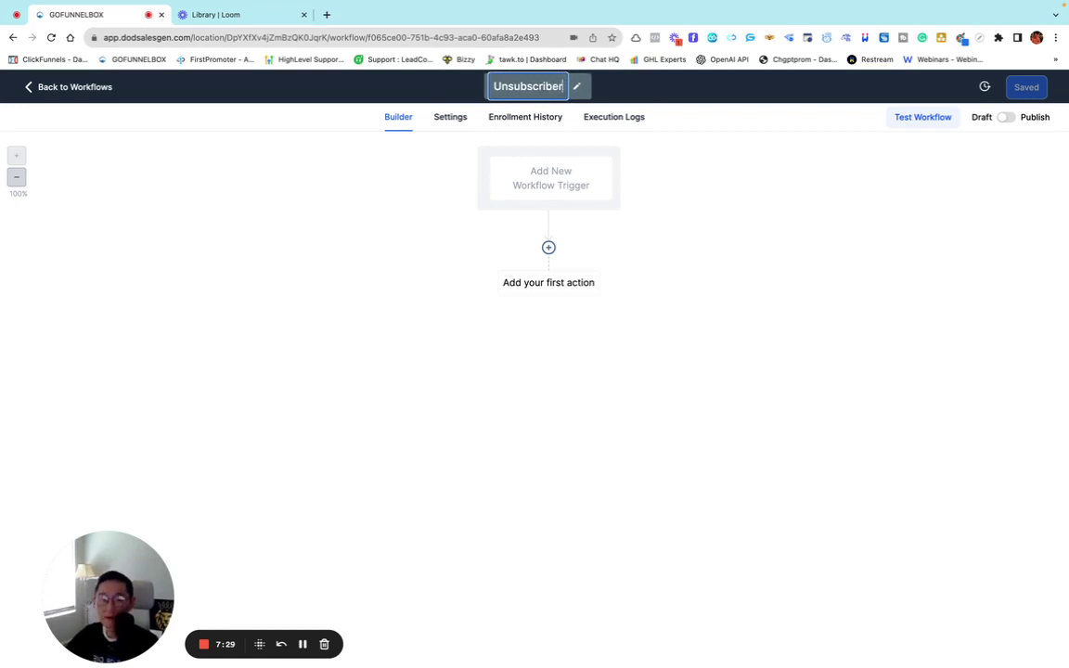
pyautogui.press('Return')
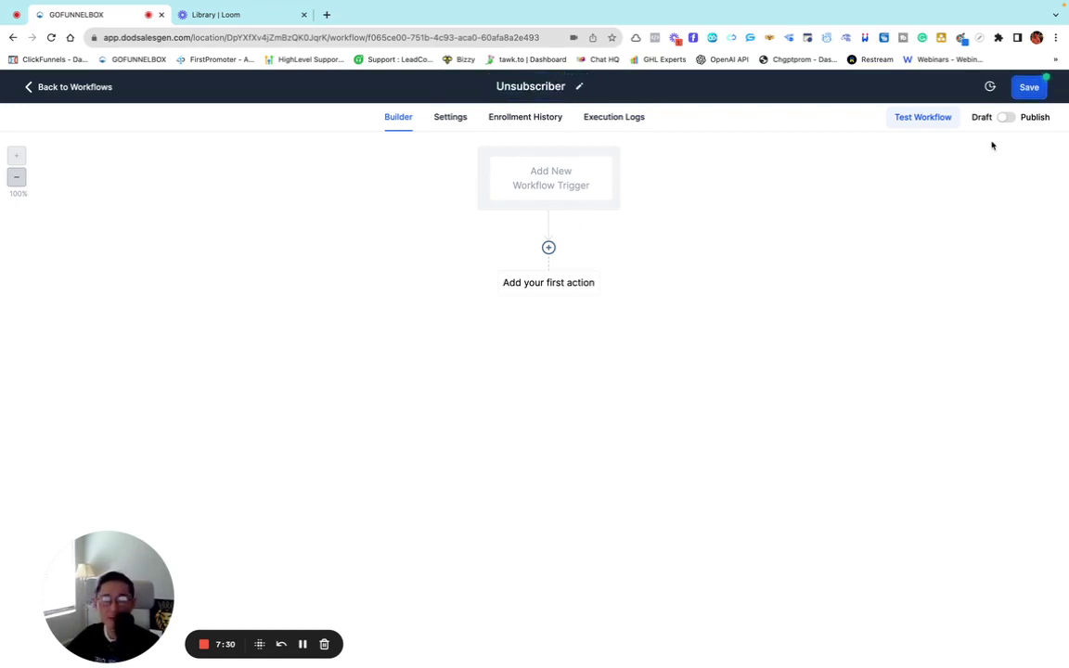
pyautogui.click(1030, 87)
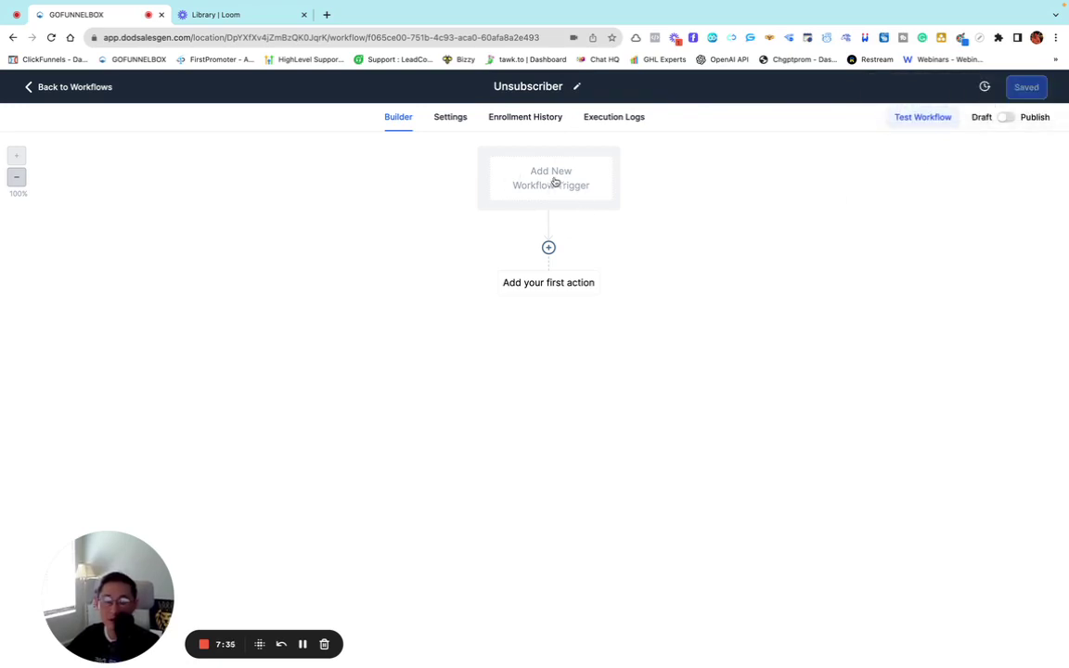
# Start adding a workflow trigger and look through the full list of available trigger types
pyautogui.click(548, 183)
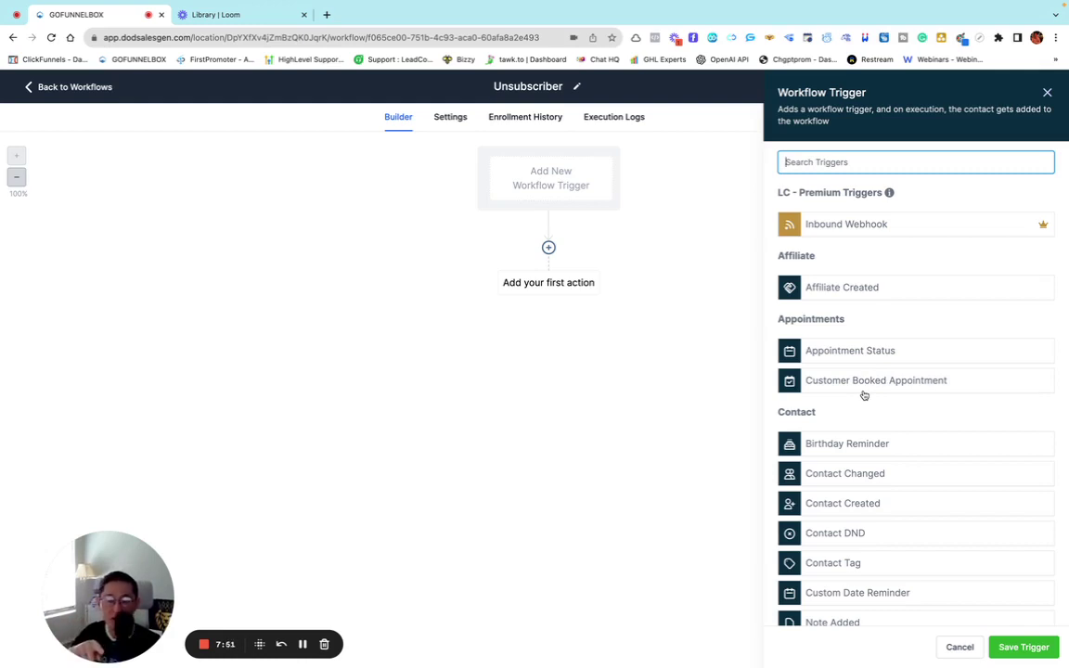
pyautogui.scroll(-6, 859, 419)
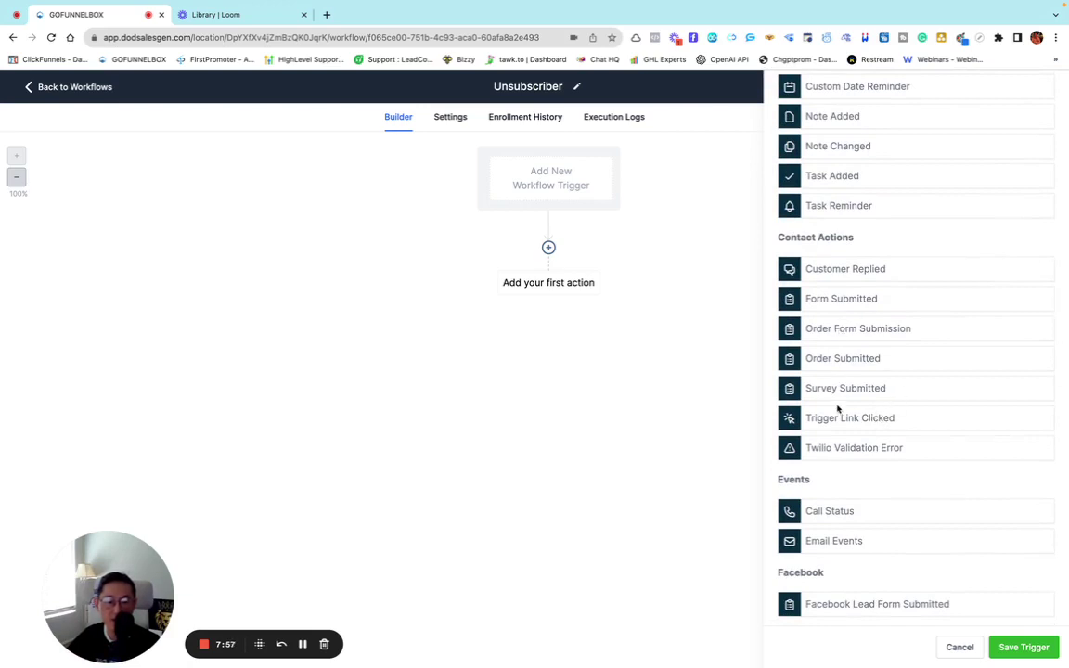
pyautogui.scroll(-1, 846, 376)
pyautogui.scroll(-5, 847, 377)
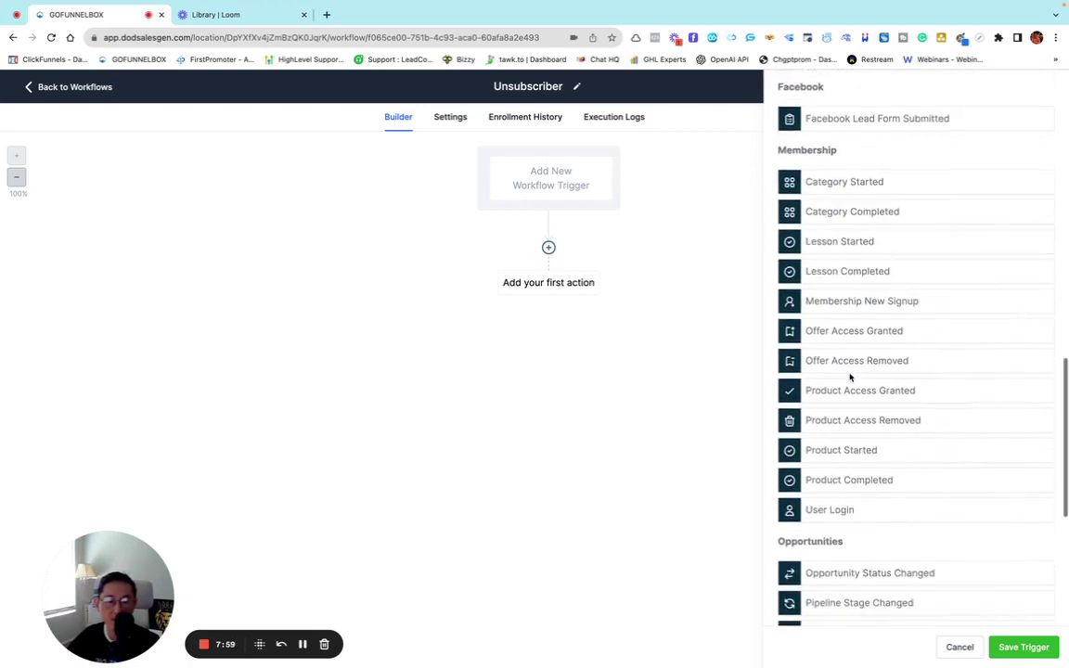
pyautogui.scroll(-4, 850, 377)
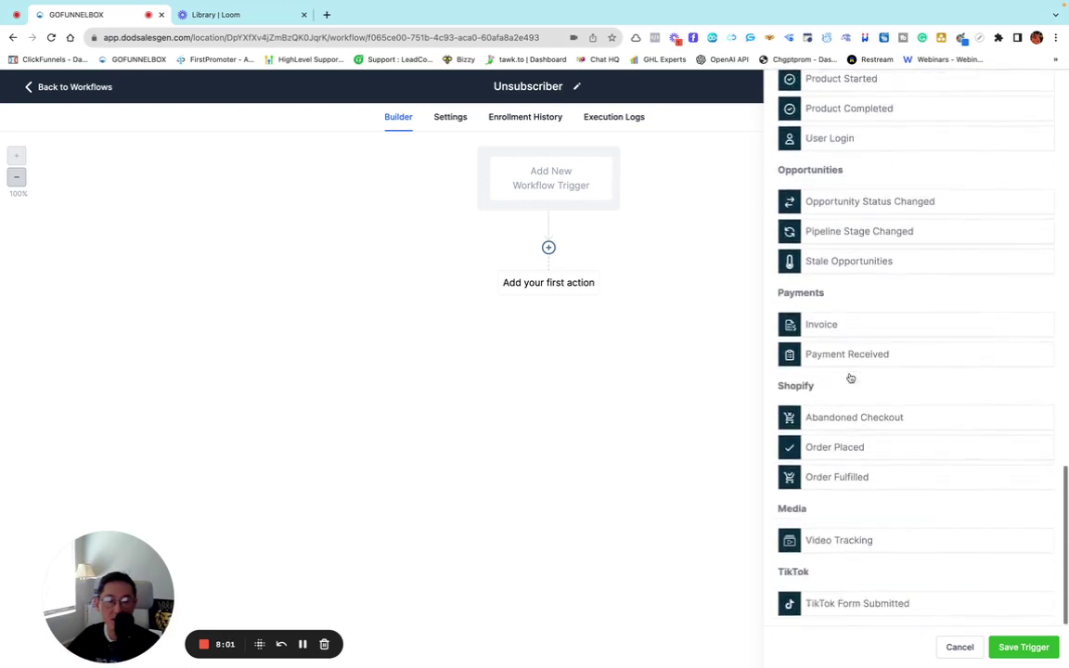
pyautogui.scroll(15, 850, 378)
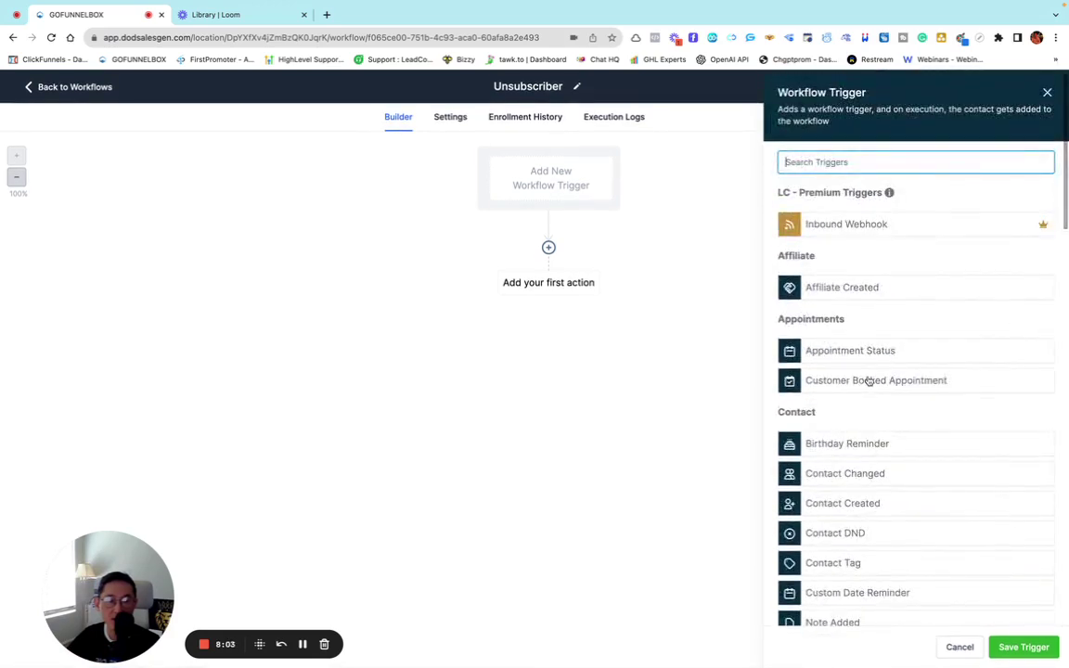
pyautogui.scroll(-2, 863, 378)
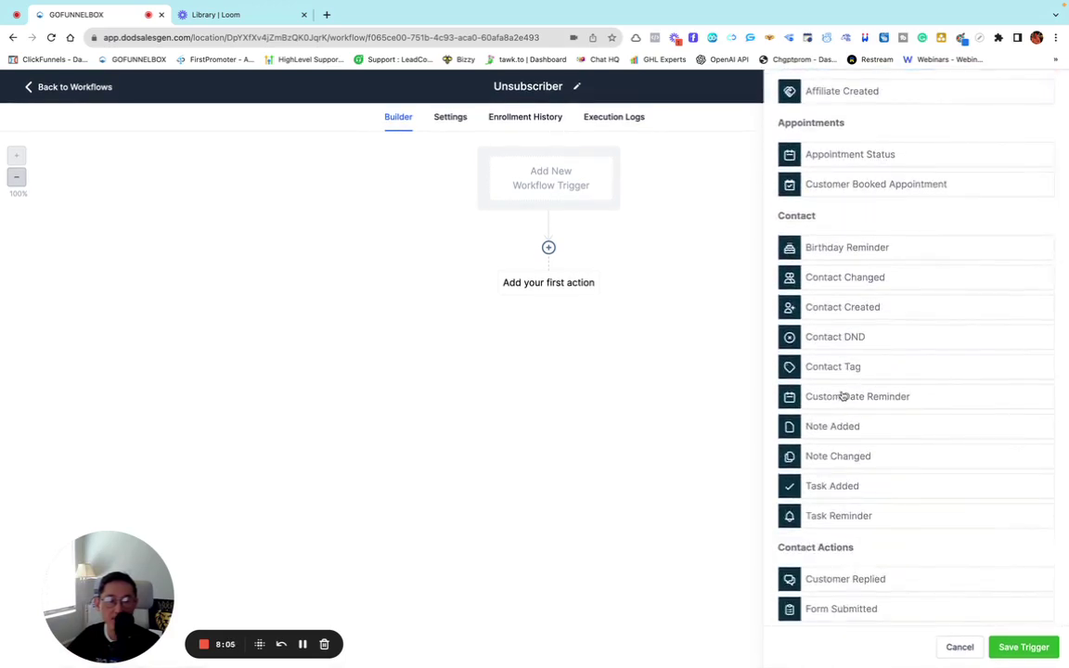
pyautogui.scroll(-4, 847, 396)
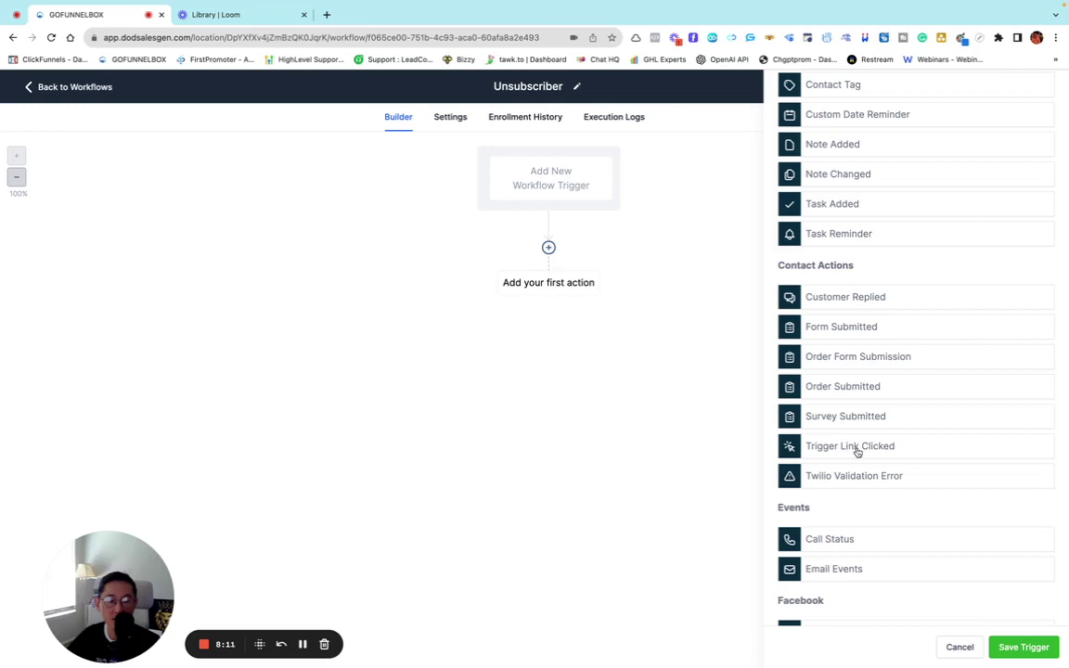
pyautogui.scroll(-2, 857, 452)
pyautogui.scroll(-3, 855, 452)
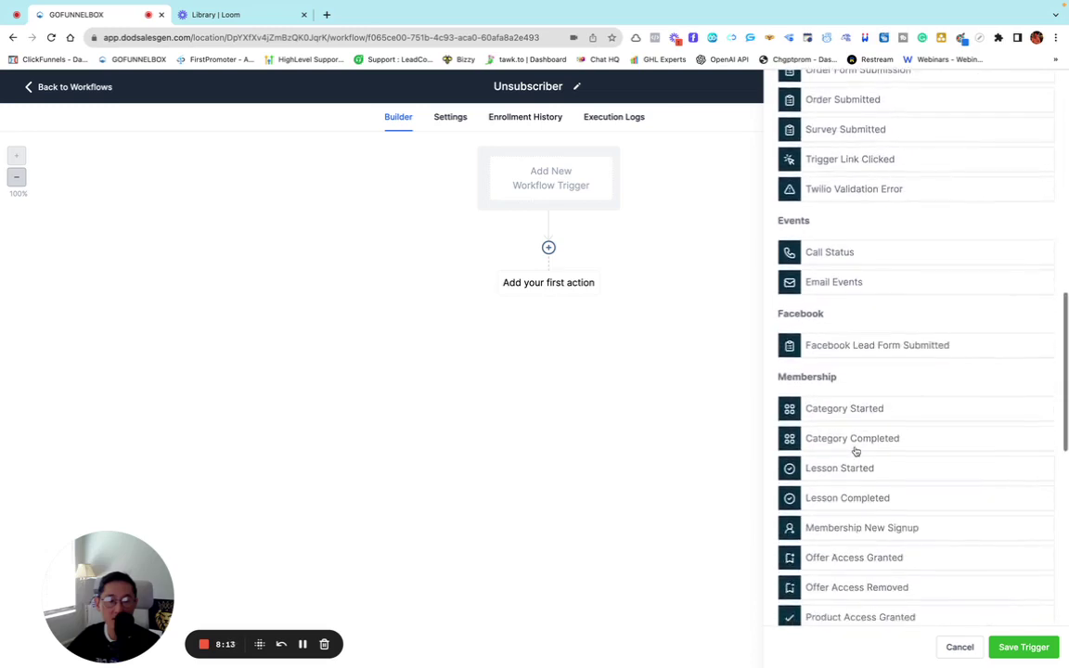
pyautogui.scroll(-1, 854, 452)
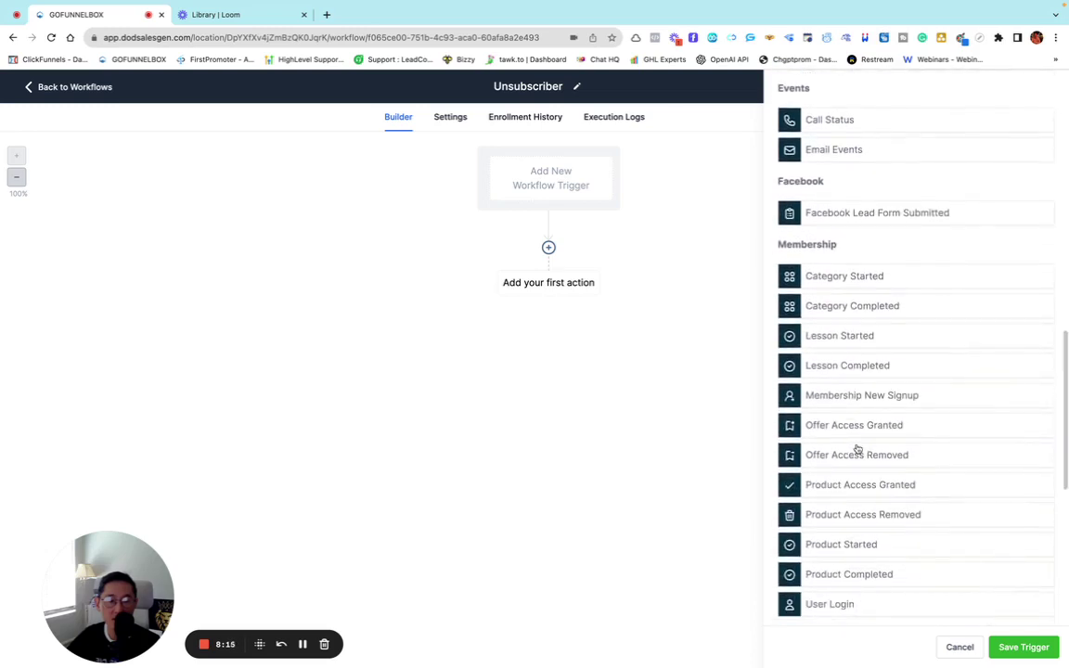
pyautogui.scroll(-1, 856, 451)
pyautogui.scroll(-5, 855, 450)
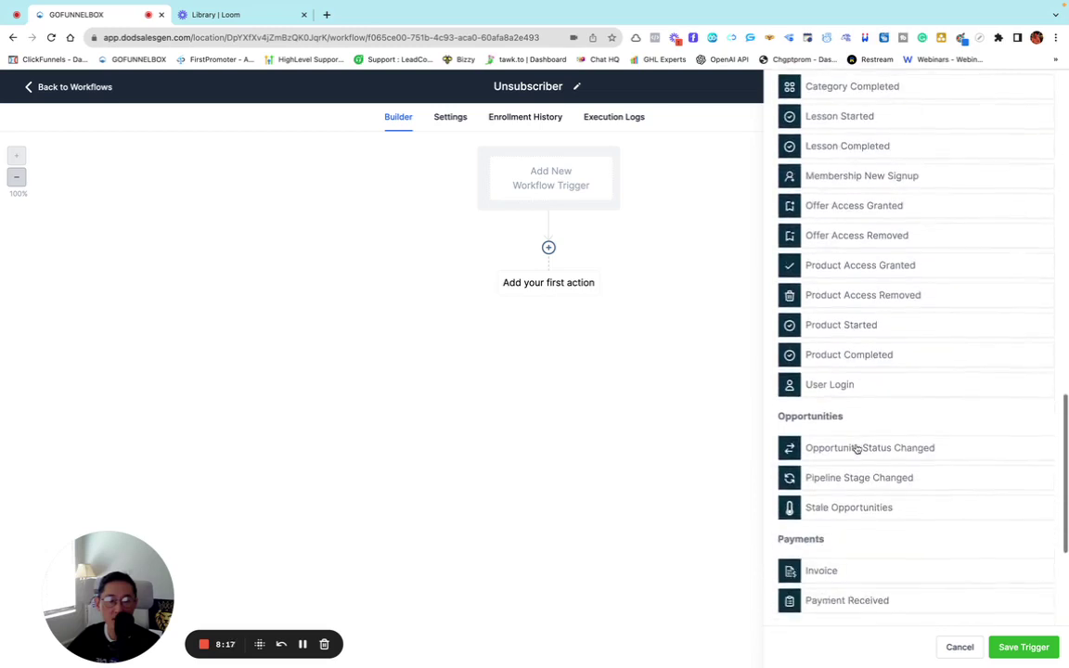
pyautogui.scroll(-1, 856, 449)
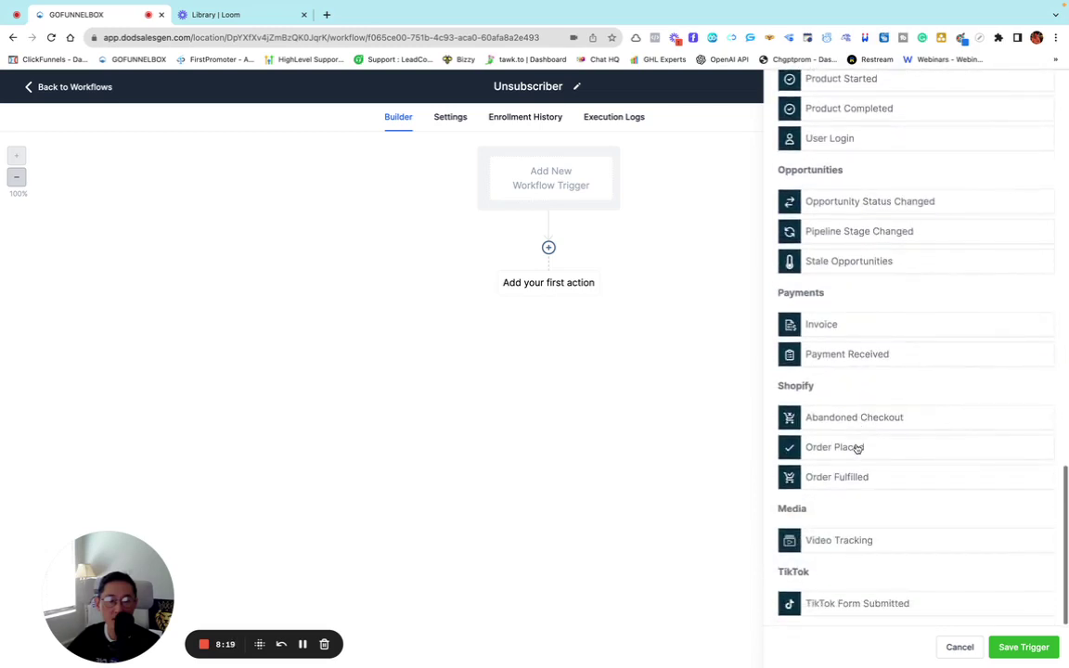
pyautogui.scroll(15, 857, 447)
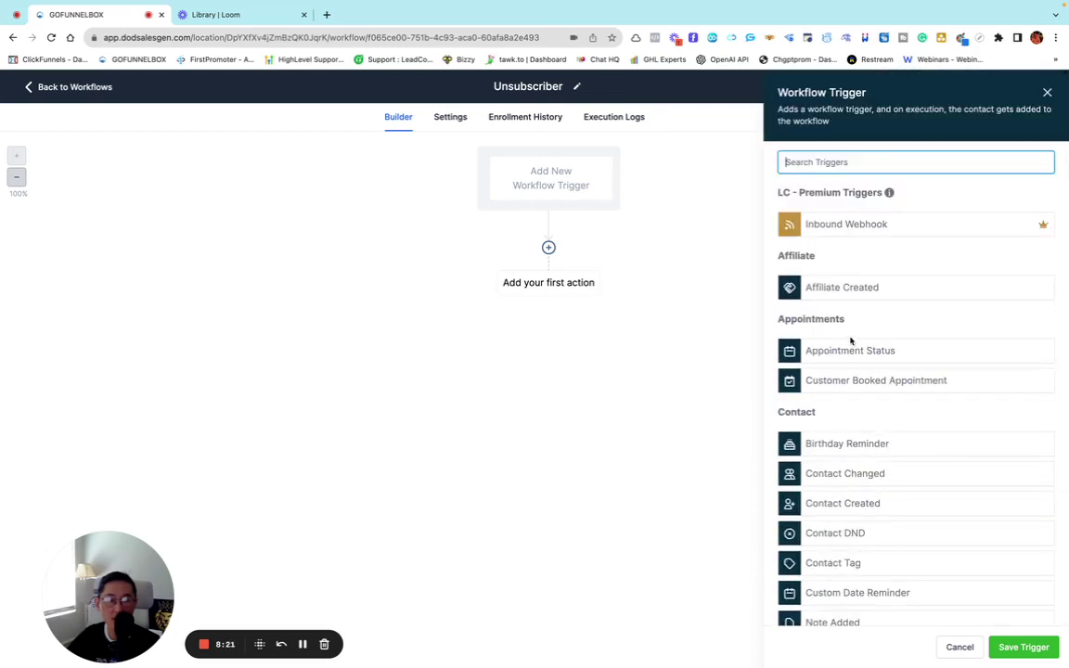
# Choose the Contact DND trigger and filter it so the DND flag is Enabled DND for specific channels
pyautogui.scroll(-3, 844, 334)
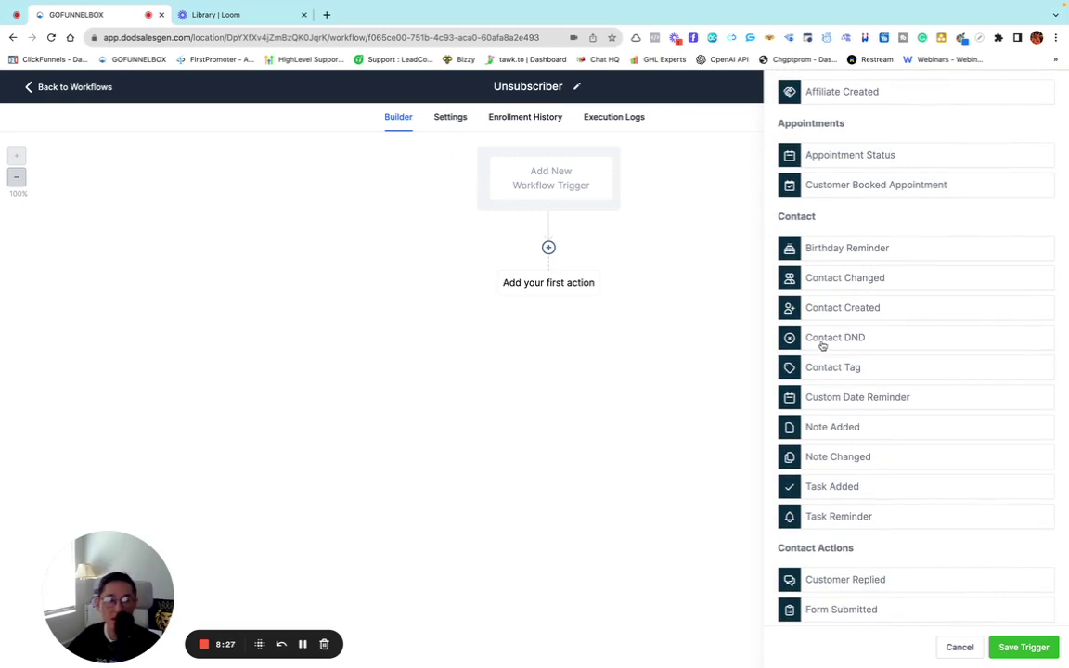
pyautogui.click(832, 340)
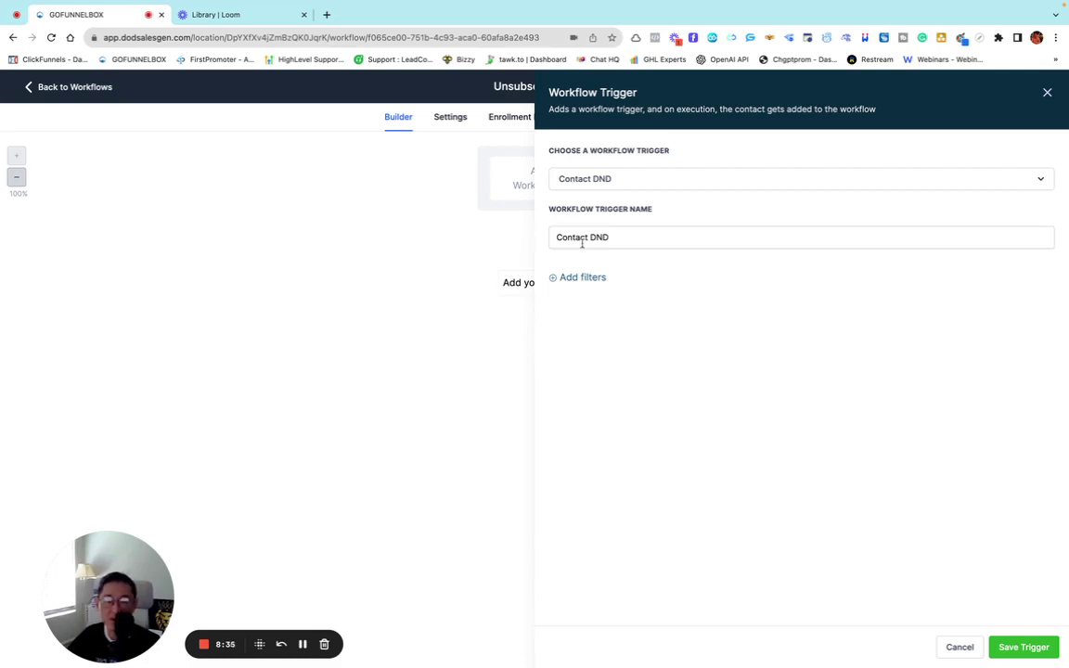
pyautogui.click(594, 278)
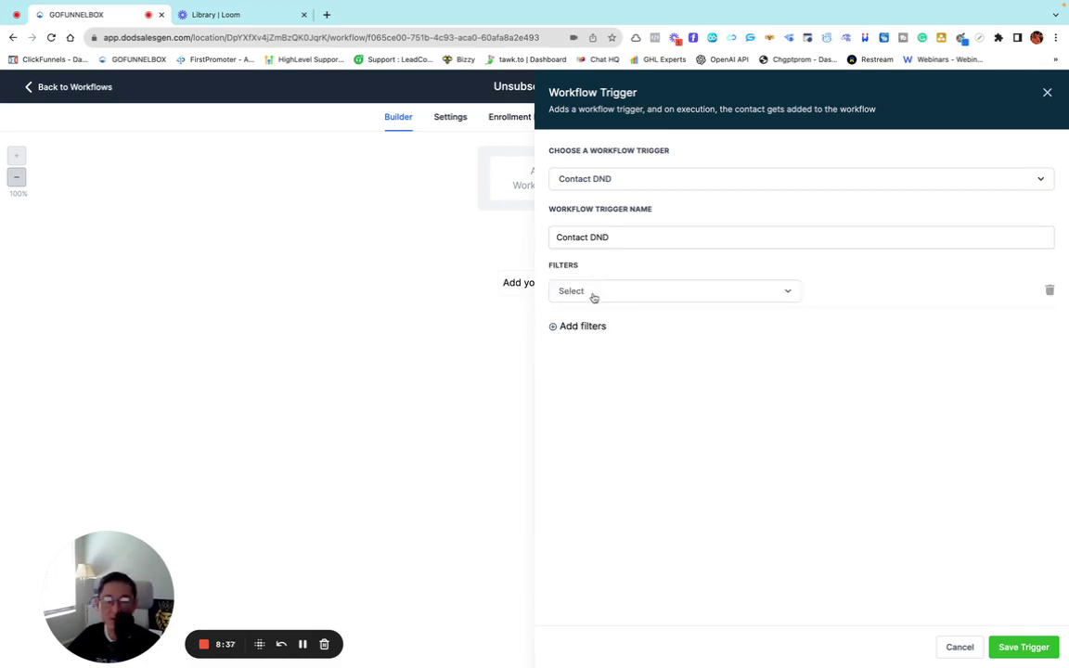
pyautogui.click(594, 295)
pyautogui.click(598, 372)
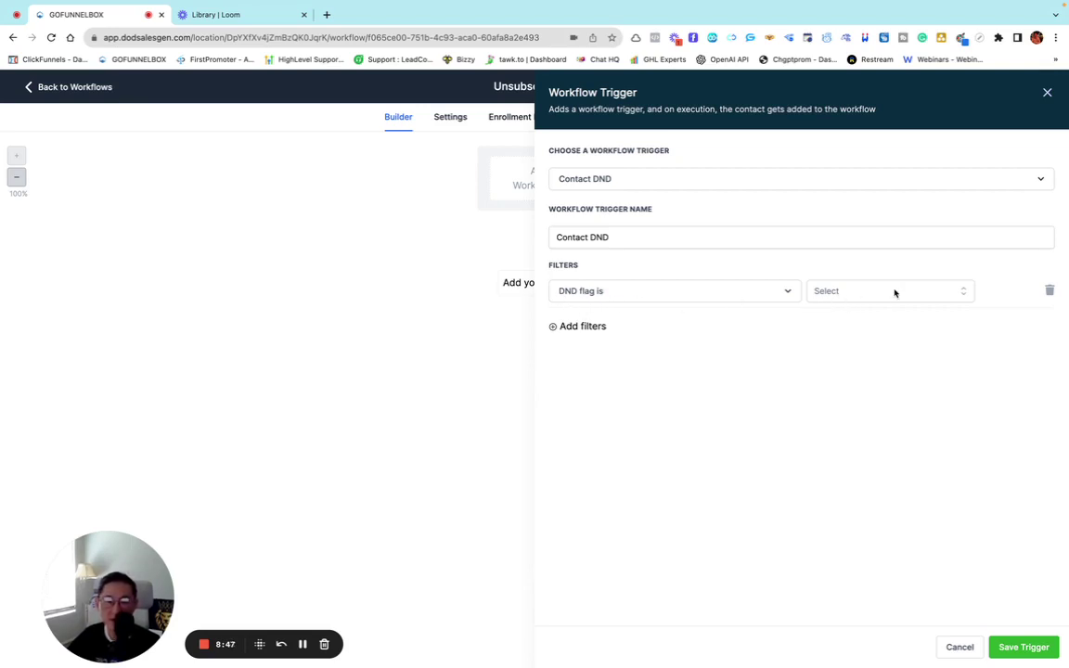
pyautogui.click(835, 291)
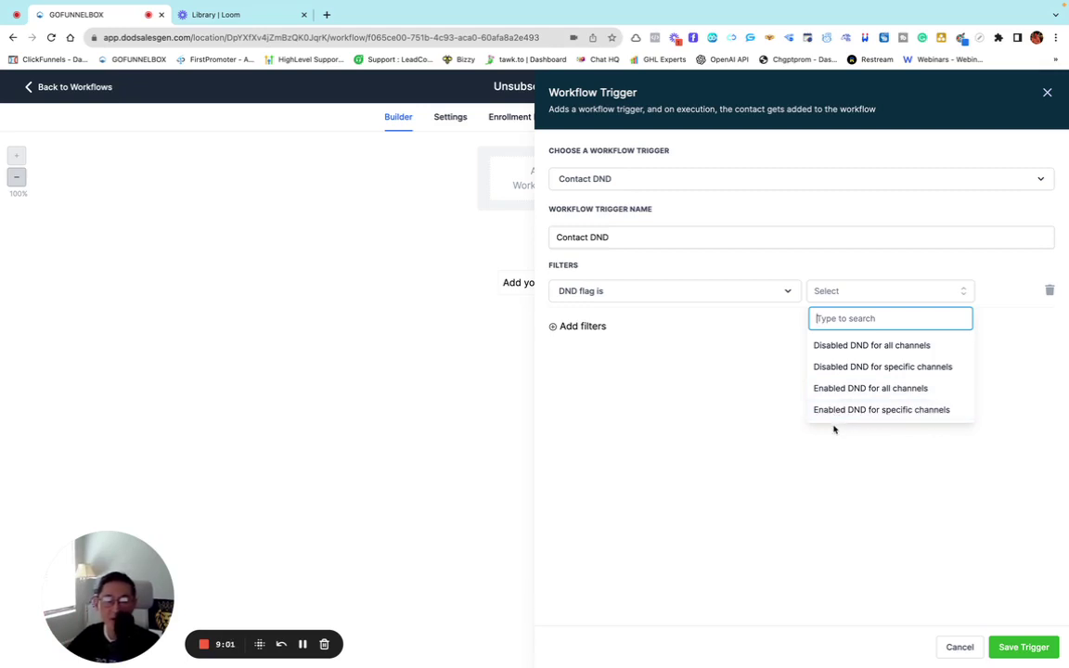
pyautogui.click(907, 413)
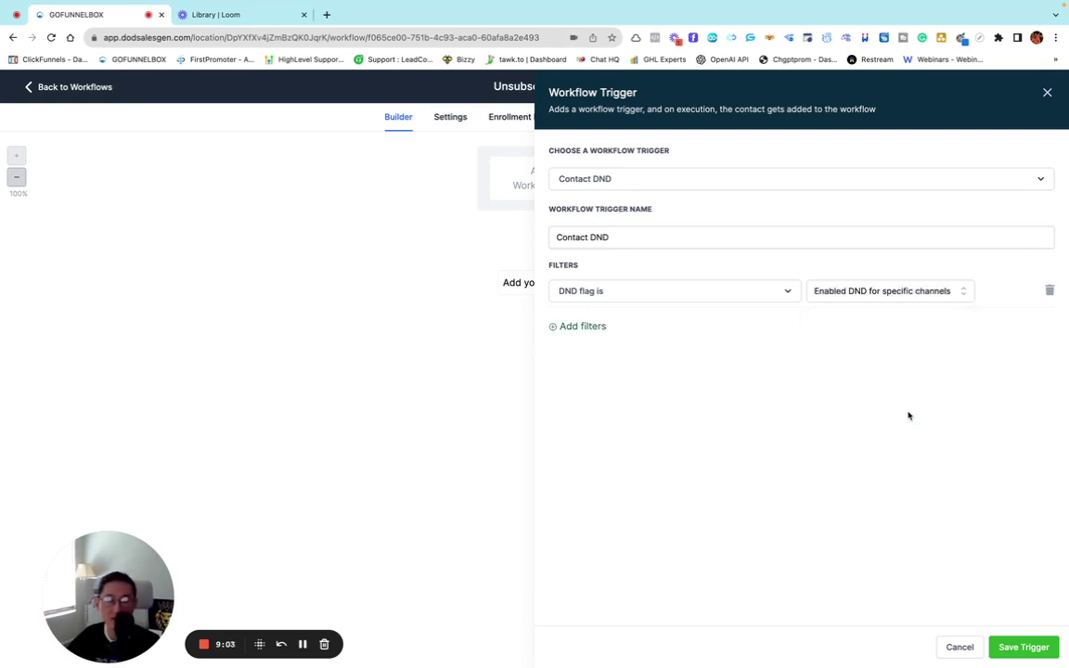
# Add a second filter where DND Channel is Email, and save the trigger and the workflow
pyautogui.click(581, 327)
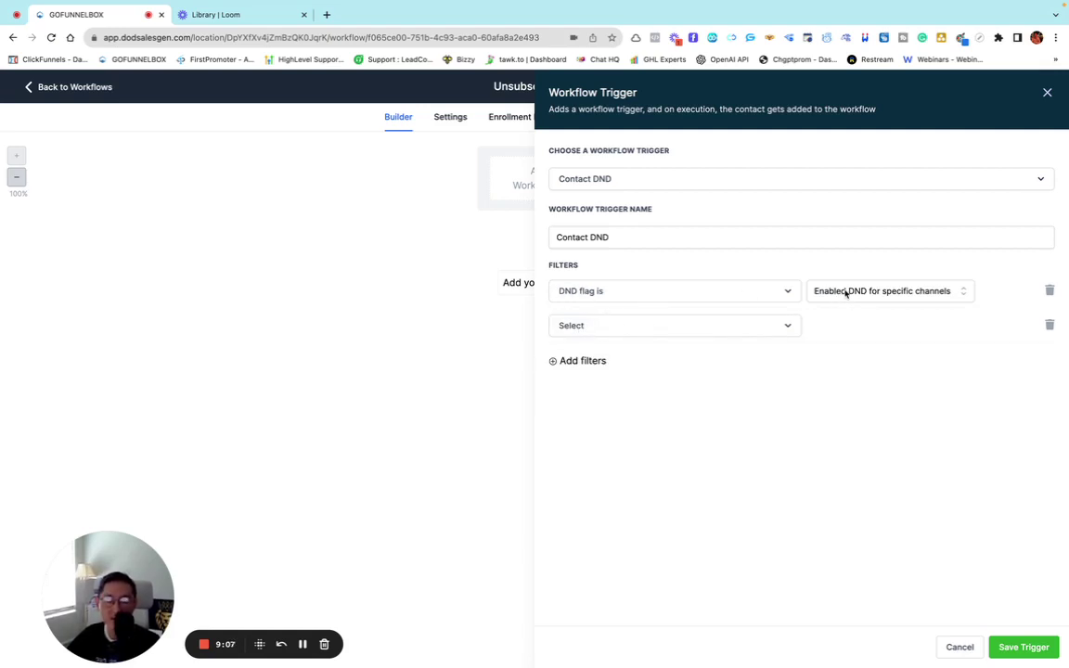
pyautogui.click(614, 330)
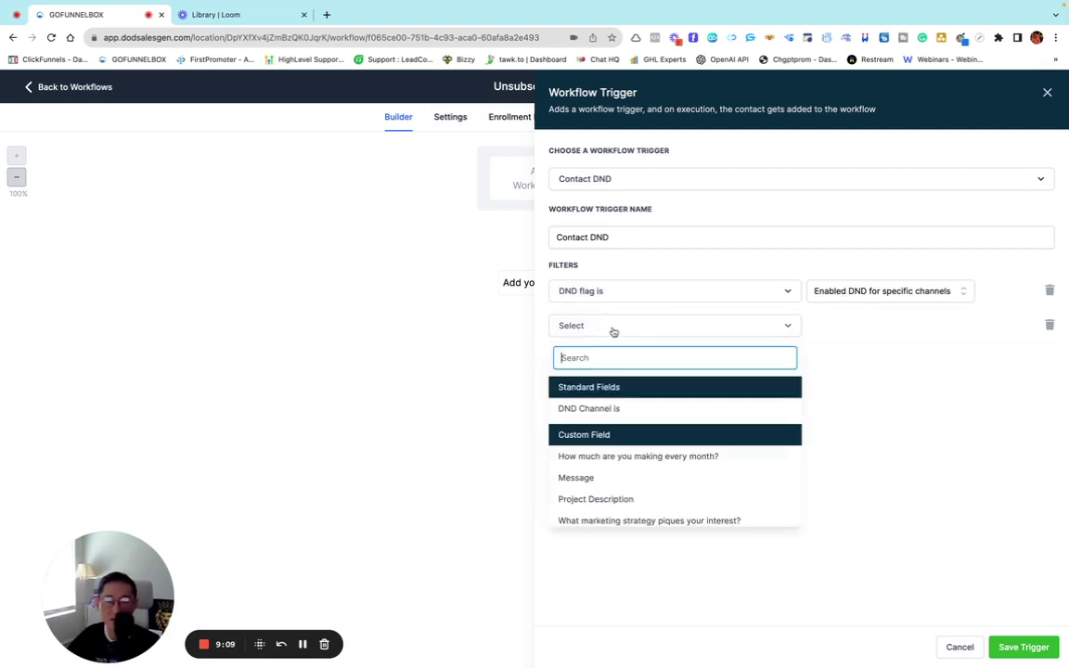
pyautogui.click(613, 412)
pyautogui.click(842, 328)
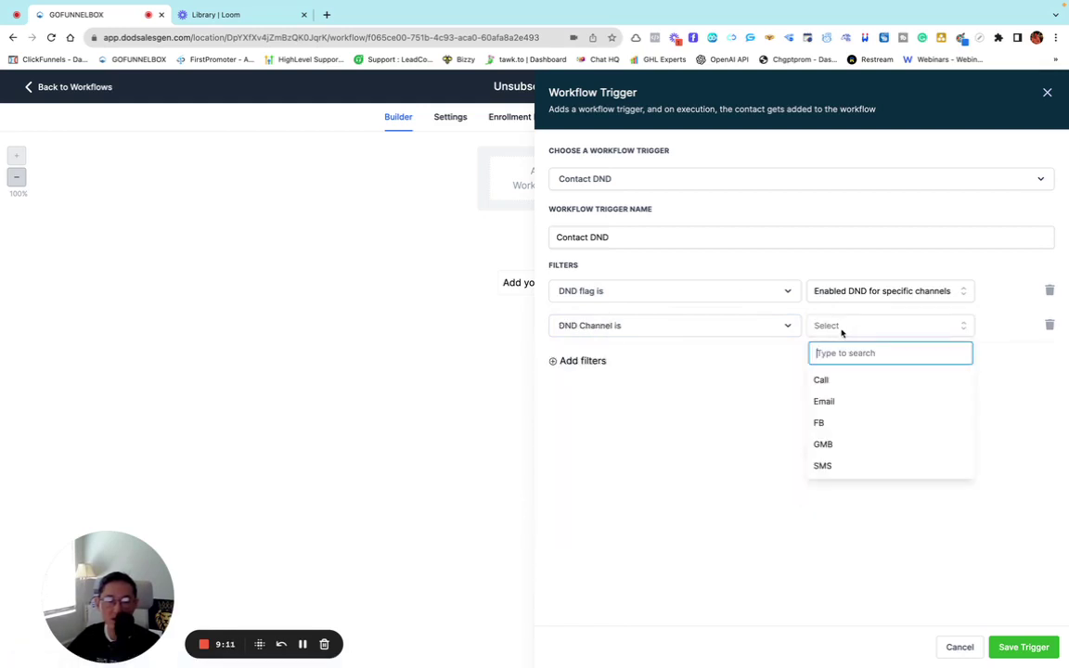
pyautogui.click(823, 402)
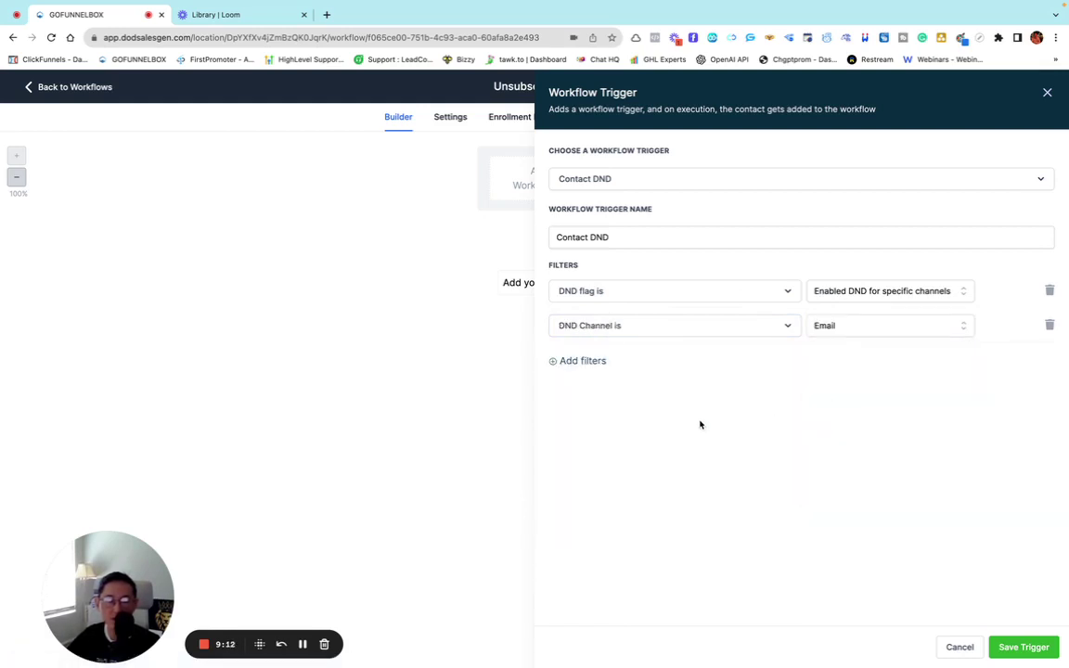
pyautogui.click(1023, 647)
pyautogui.click(1024, 89)
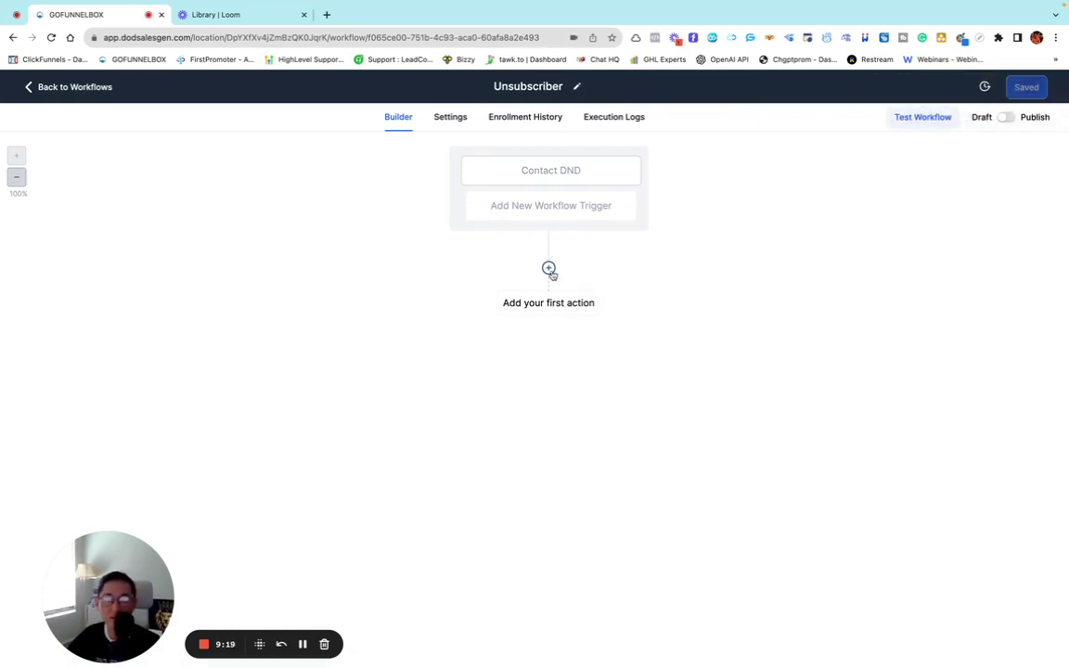
# Add an Add Contact Tag action with a new tag named DND-email as the first action, and save the workflow
pyautogui.click(548, 269)
pyautogui.scroll(-3, 851, 412)
pyautogui.scroll(-5, 852, 413)
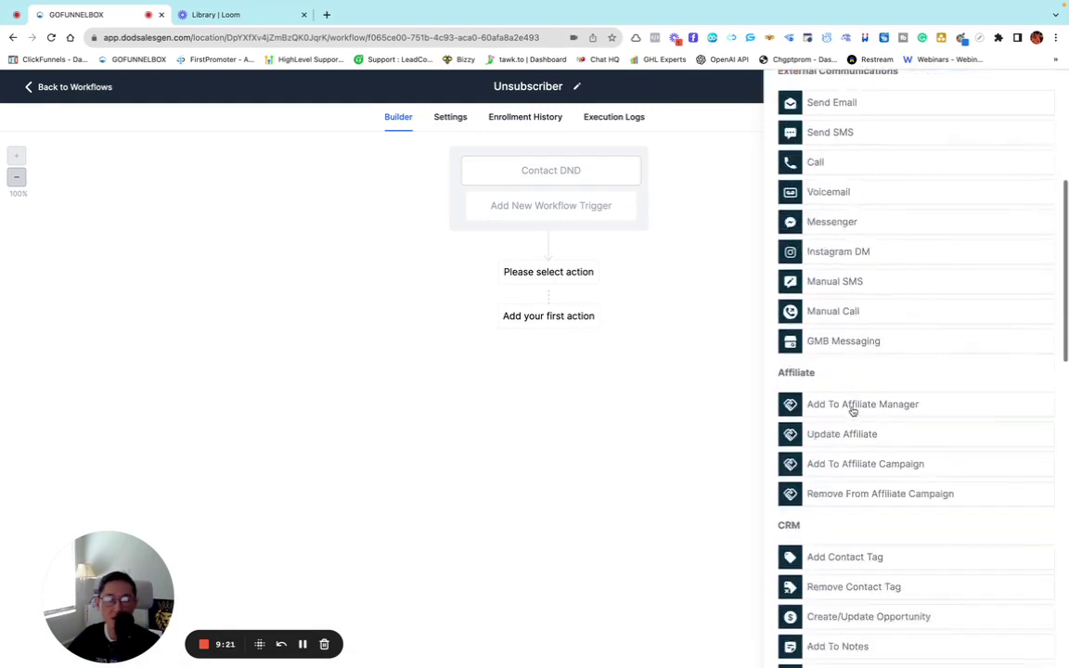
pyautogui.click(852, 461)
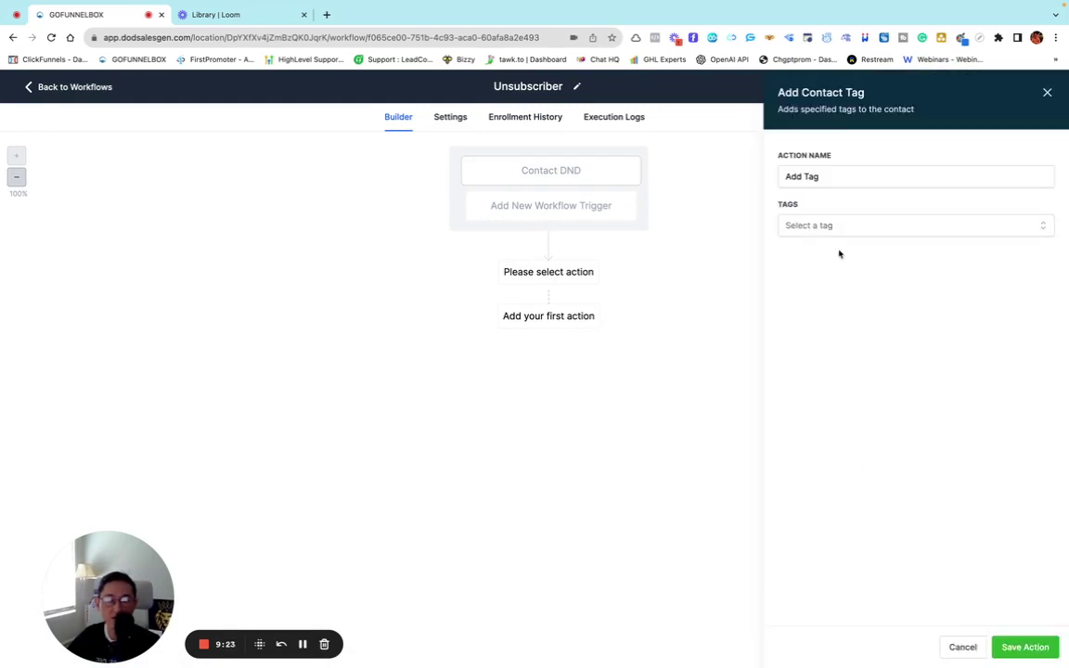
pyautogui.click(818, 224)
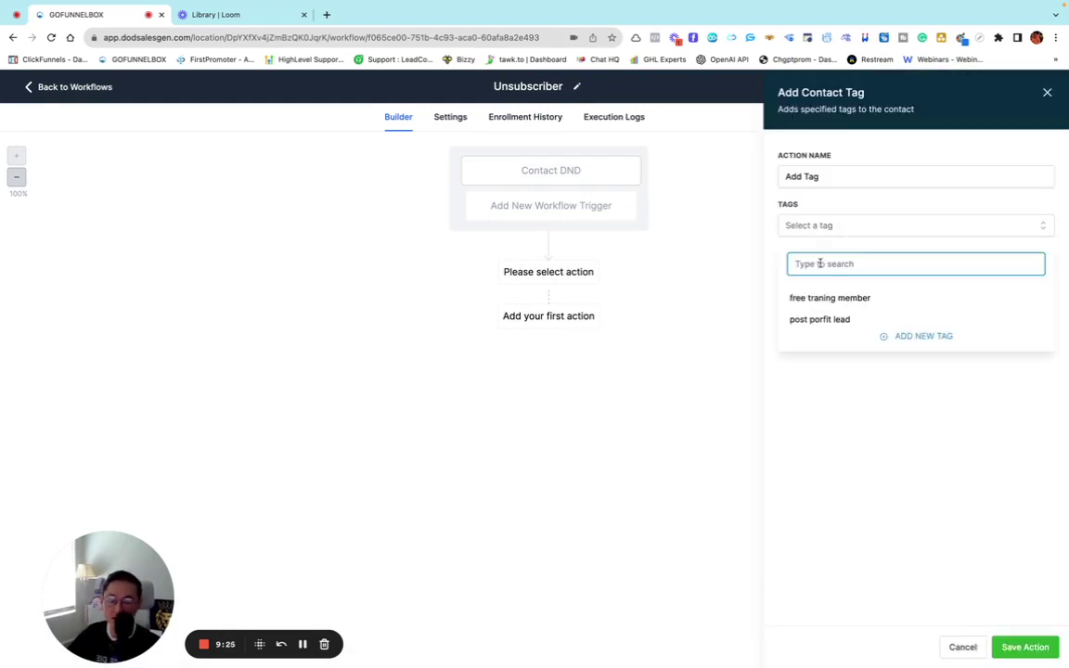
pyautogui.write('DND')
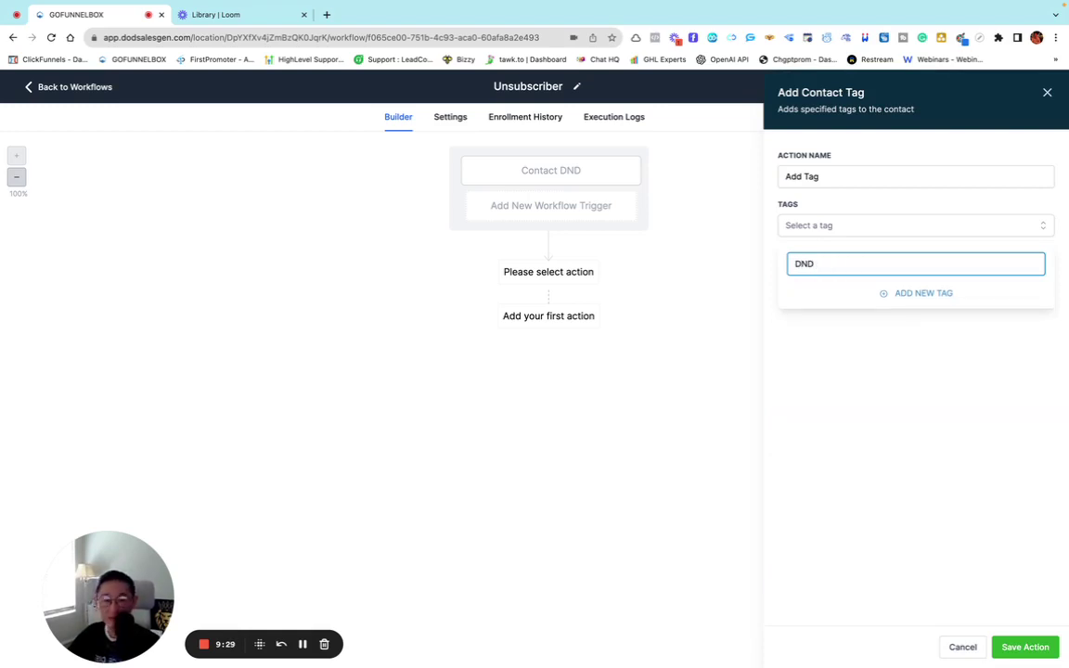
pyautogui.write('-email')
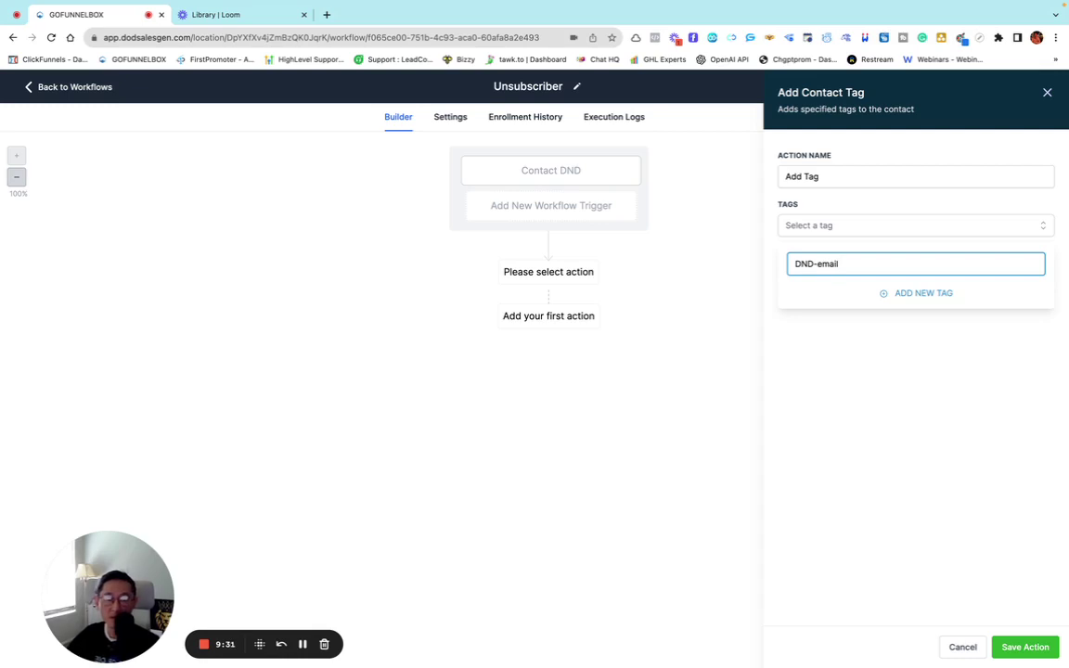
pyautogui.click(905, 295)
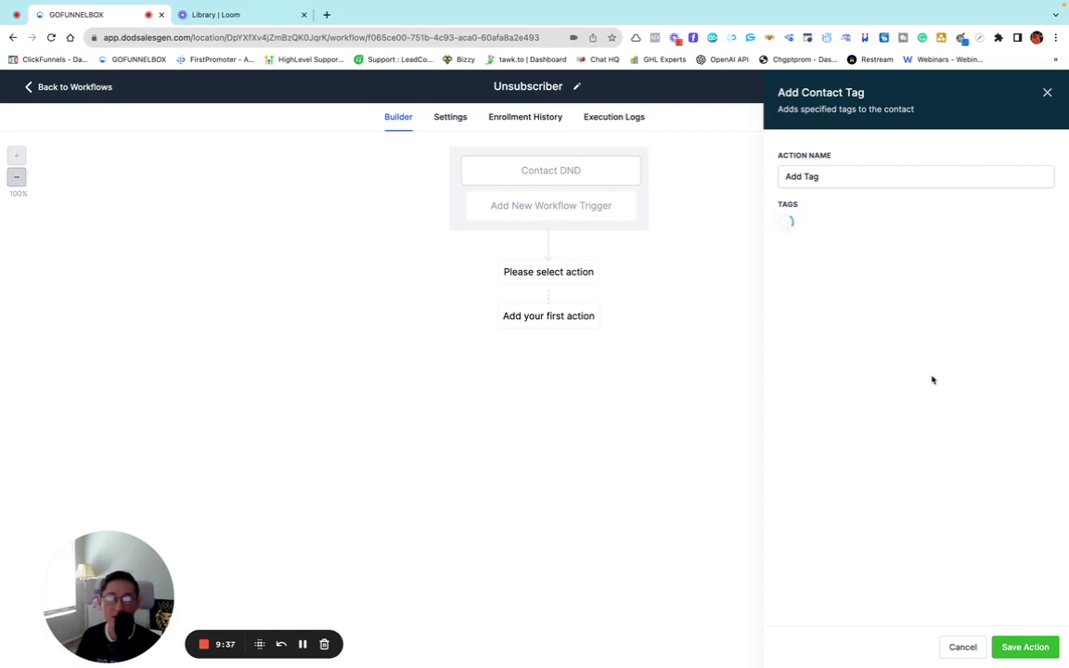
pyautogui.click(1025, 646)
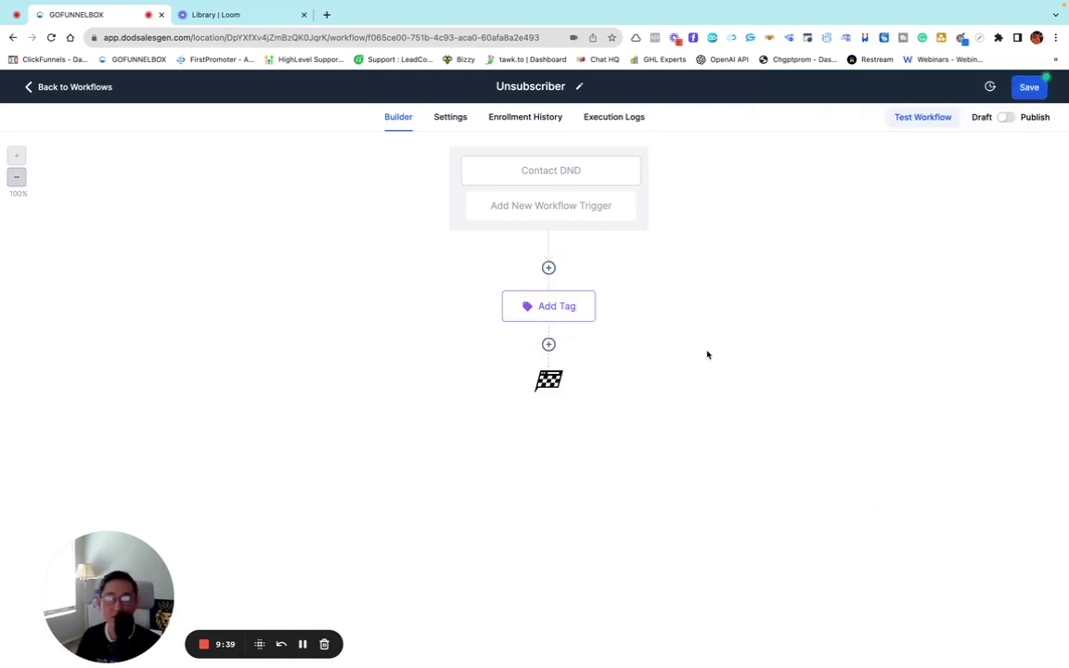
pyautogui.click(1029, 88)
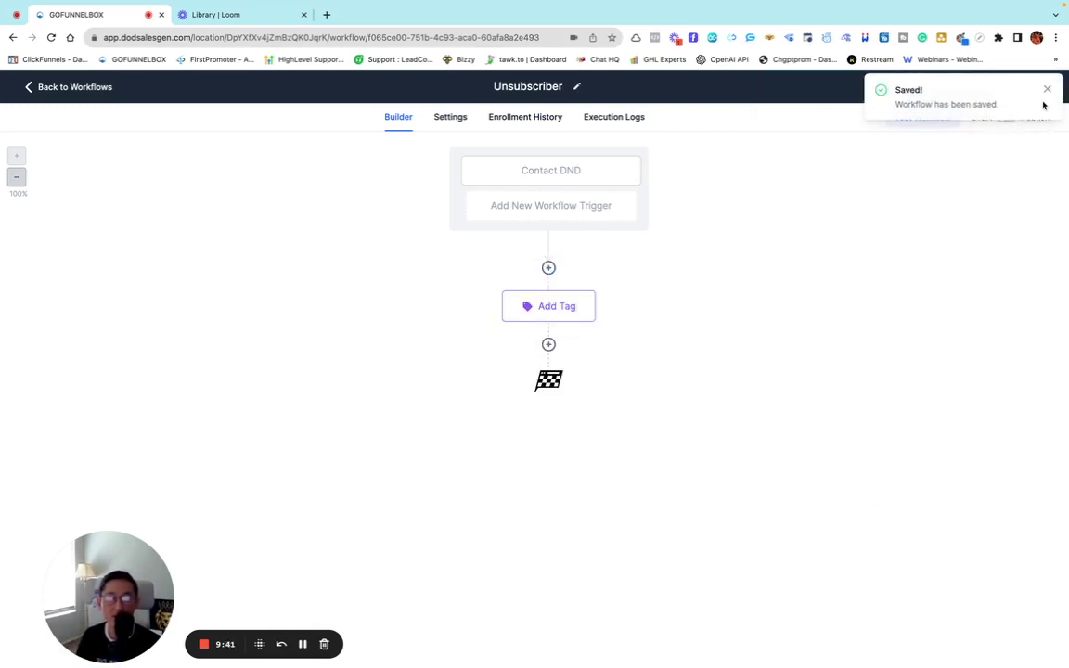
pyautogui.click(1048, 90)
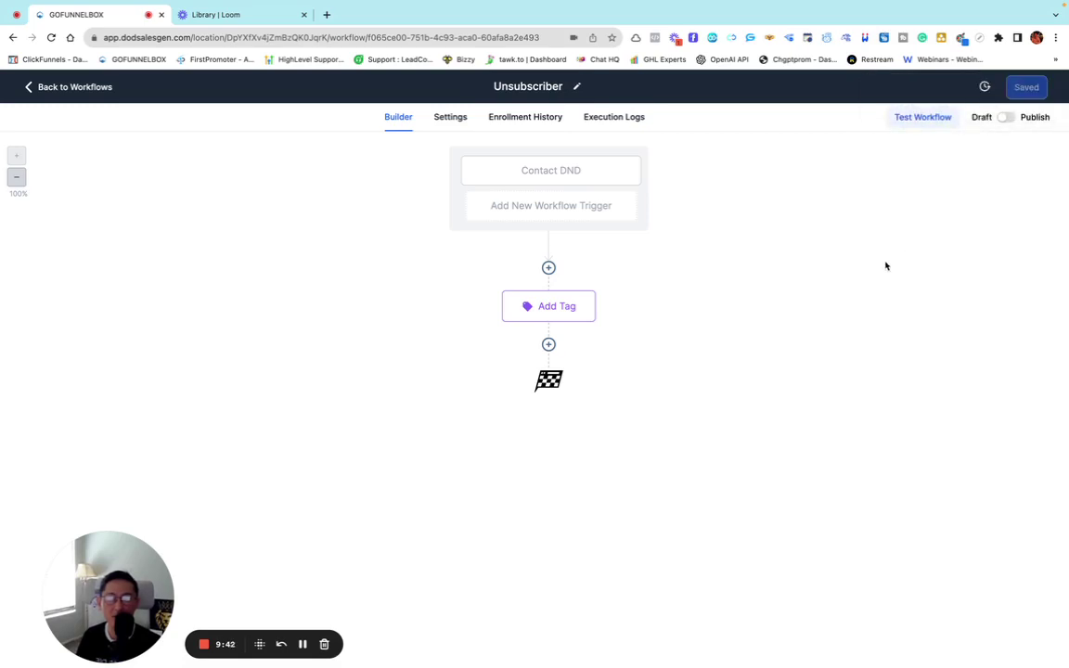
# Add a Remove From All Workflows action after the tag action, with Include Current Workflow turned off, and save the workflow
pyautogui.click(548, 345)
pyautogui.scroll(-15, 869, 423)
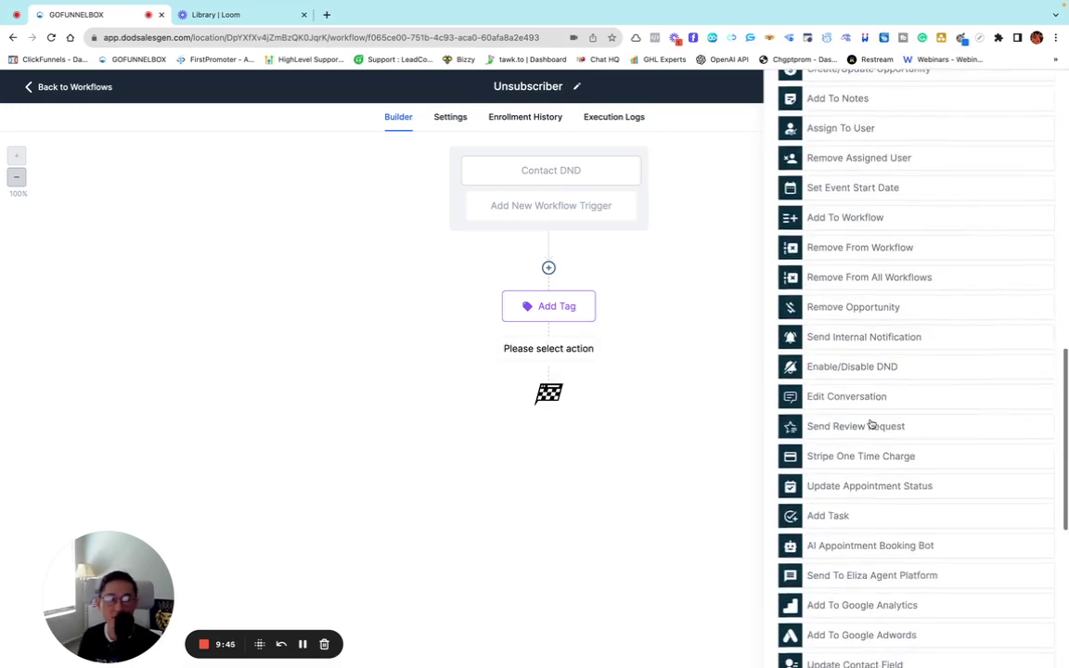
pyautogui.scroll(2, 875, 424)
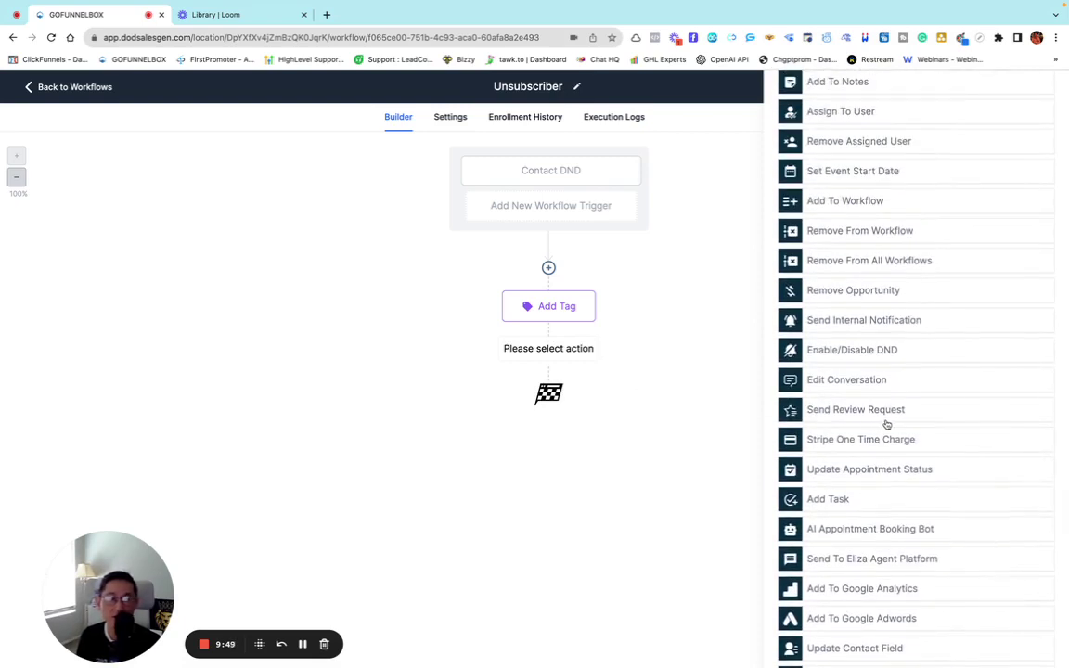
pyautogui.scroll(1, 891, 424)
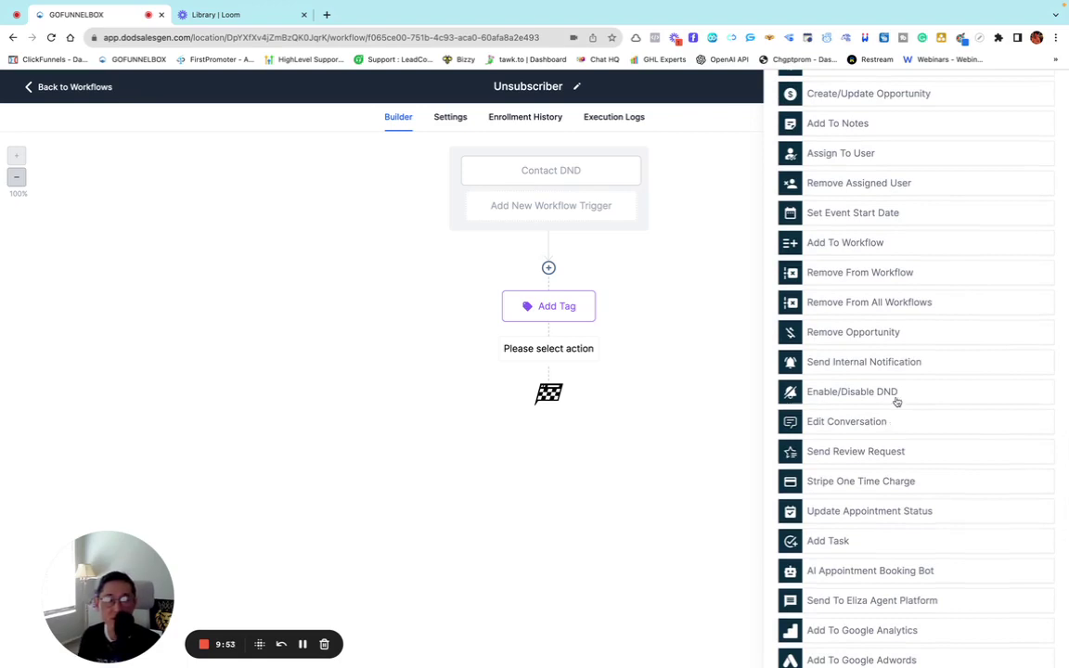
pyautogui.click(883, 308)
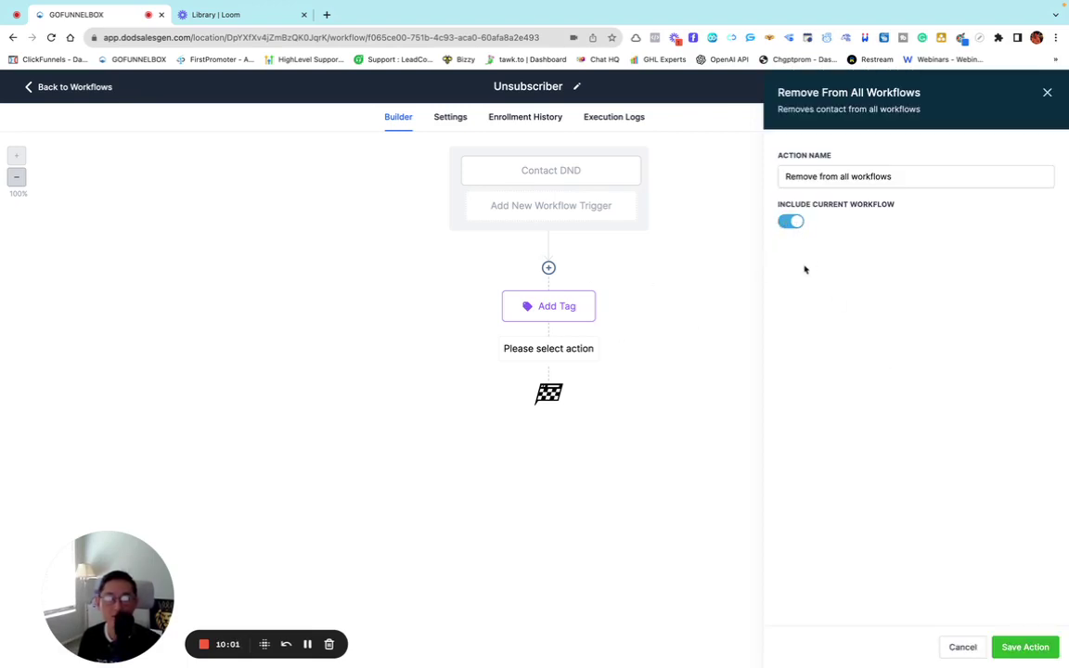
pyautogui.click(791, 222)
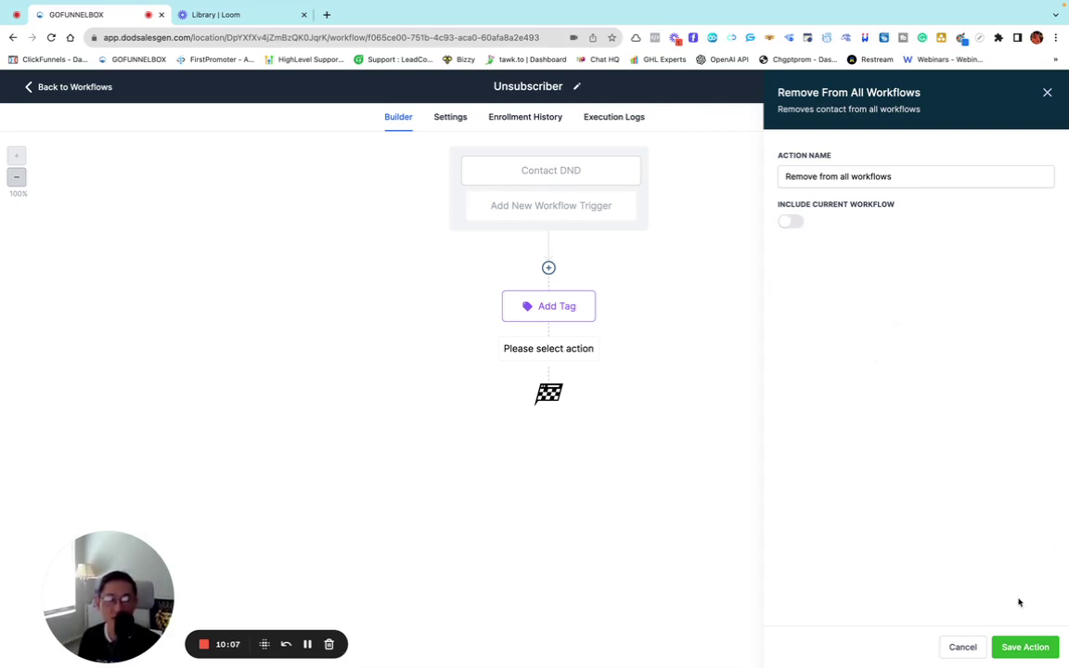
pyautogui.click(1025, 648)
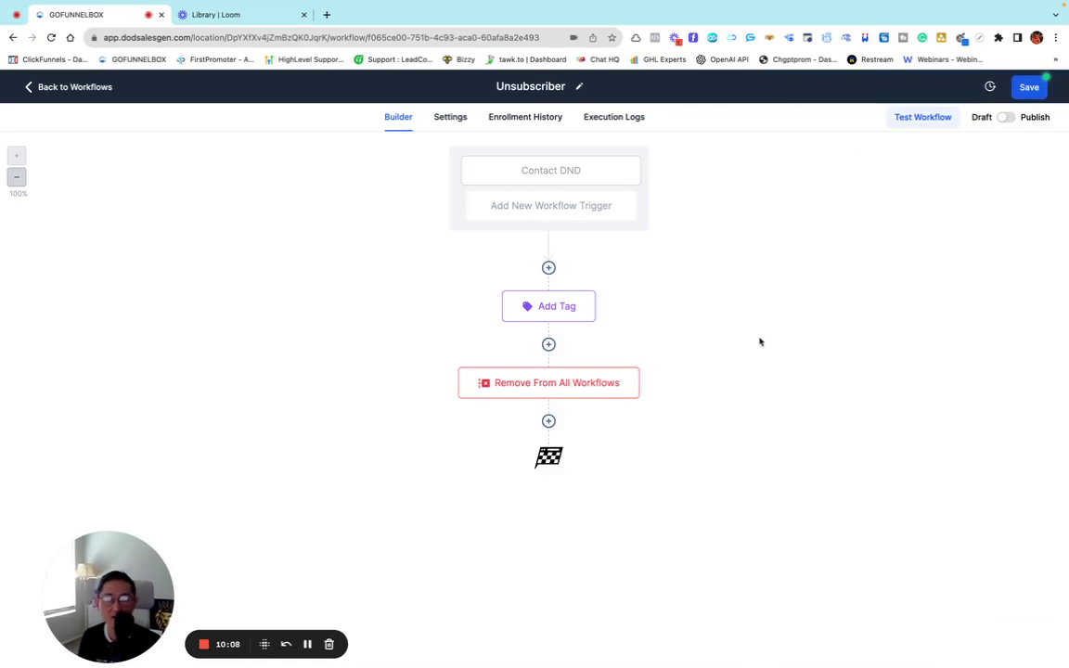
pyautogui.click(1030, 86)
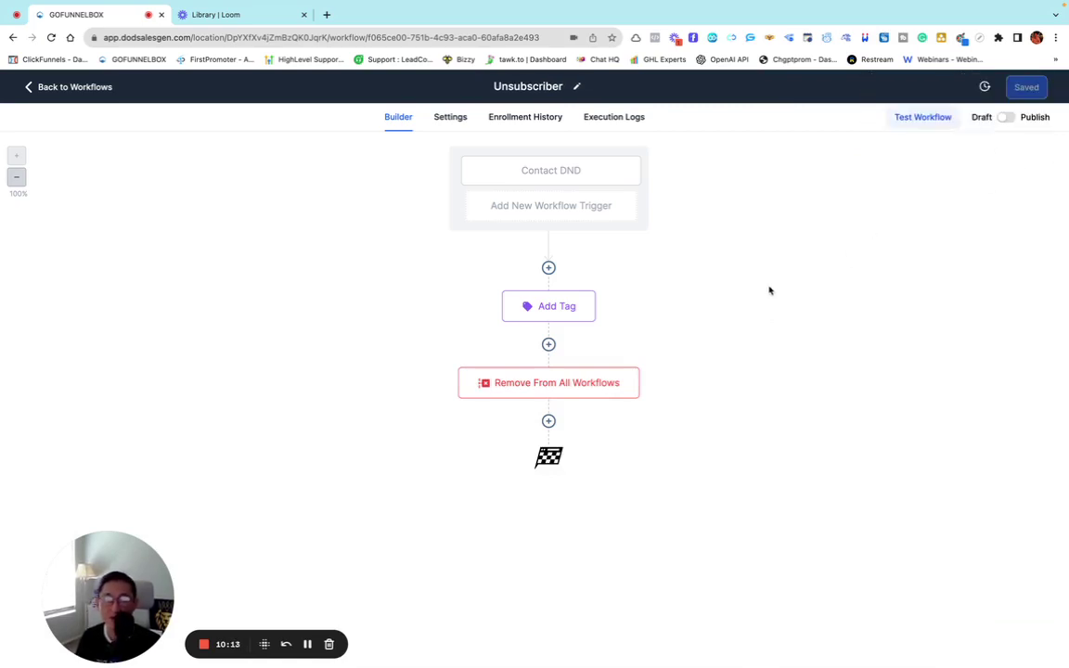
# Publish the Unsubscriber workflow, allow contact re-entry in its settings, and save the changes
pyautogui.click(1008, 118)
pyautogui.click(1031, 91)
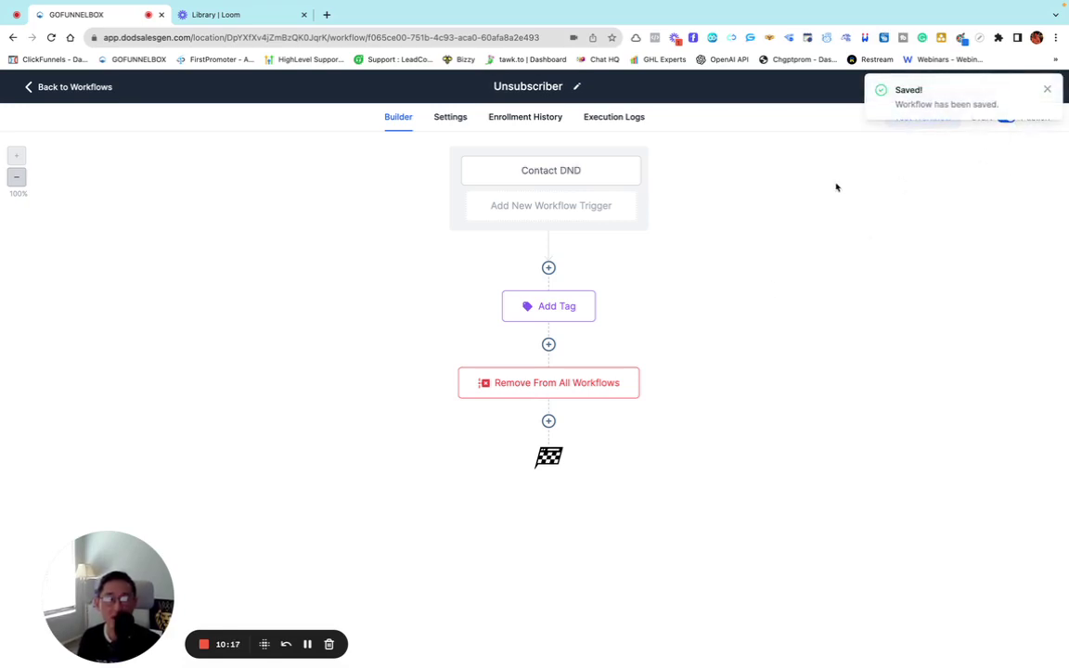
pyautogui.click(448, 119)
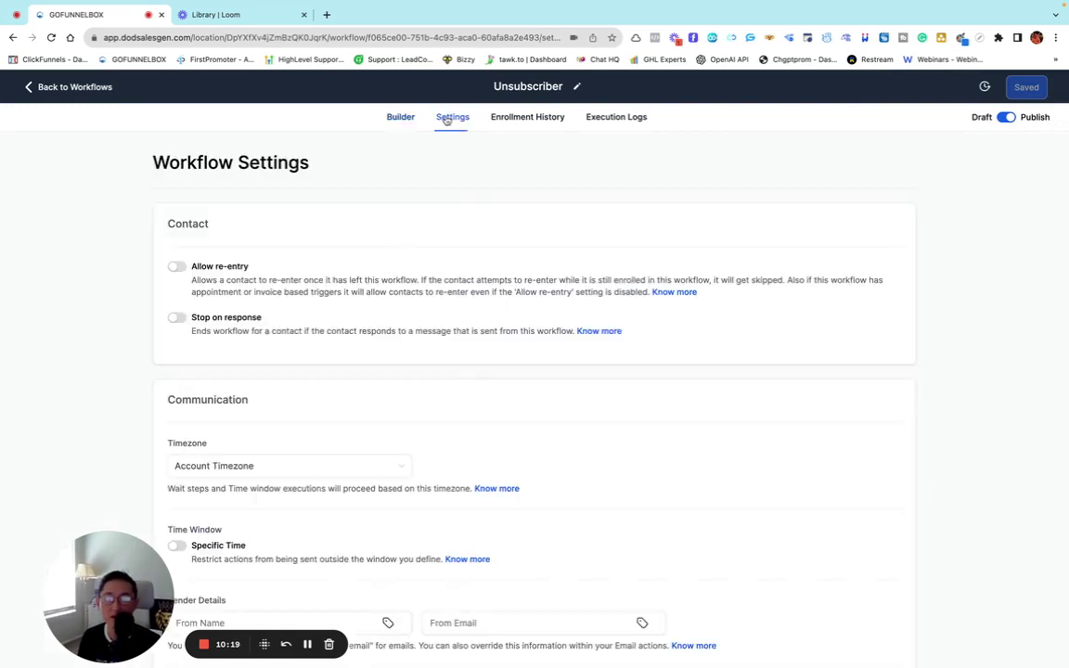
pyautogui.click(176, 267)
pyautogui.click(1030, 87)
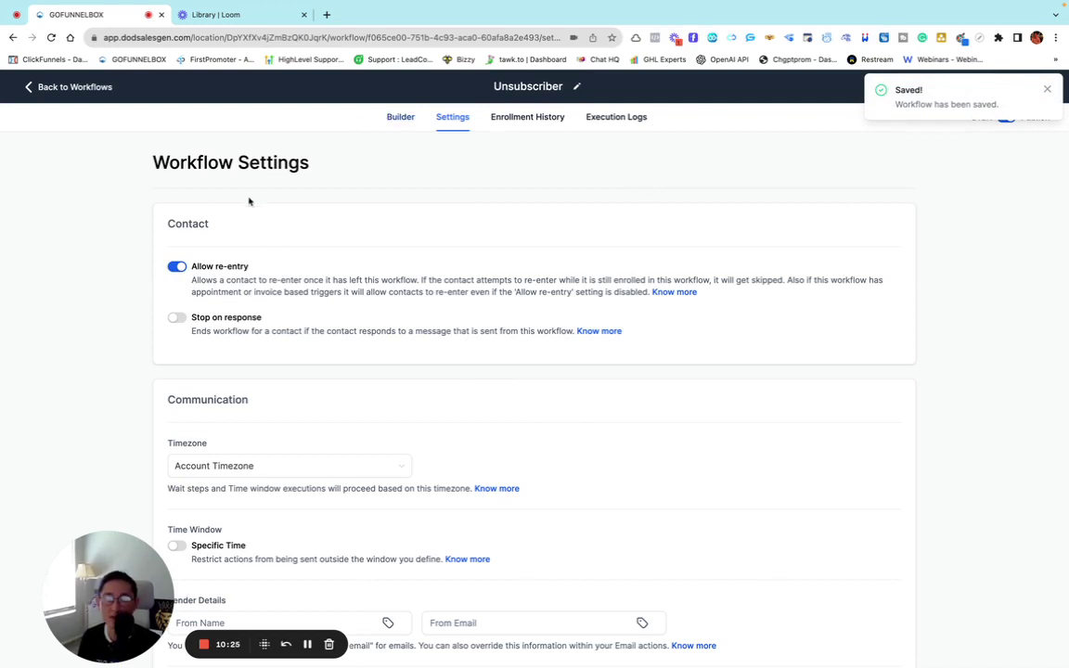
pyautogui.click(389, 116)
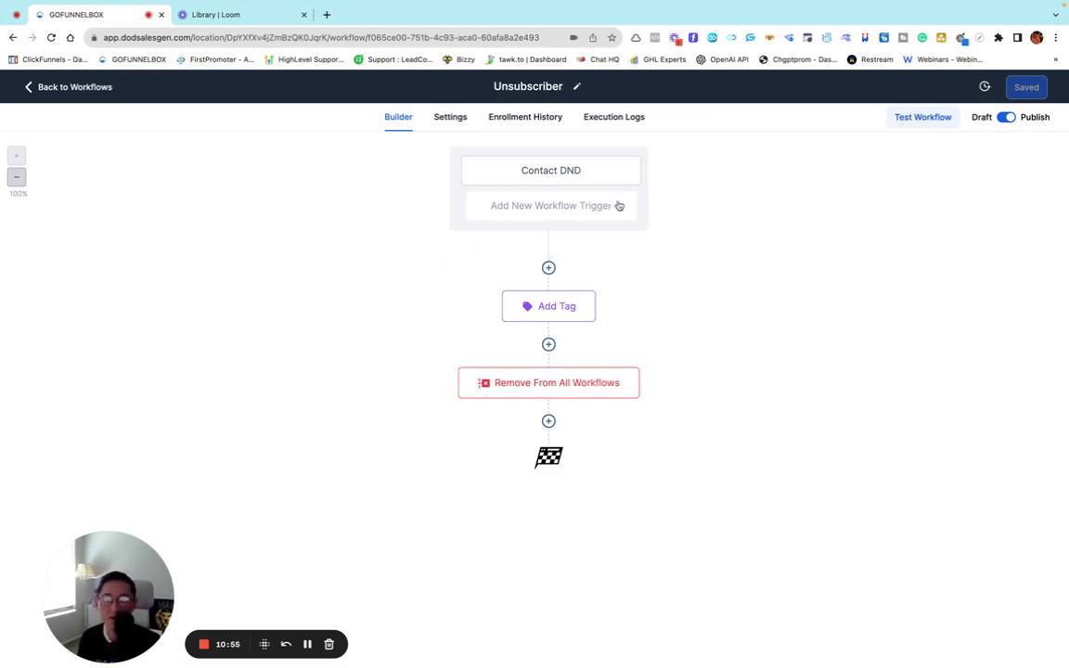
# Return to the DND folder's workflow list, ignore the phone number notice, and create another workflow from scratch
pyautogui.click(80, 87)
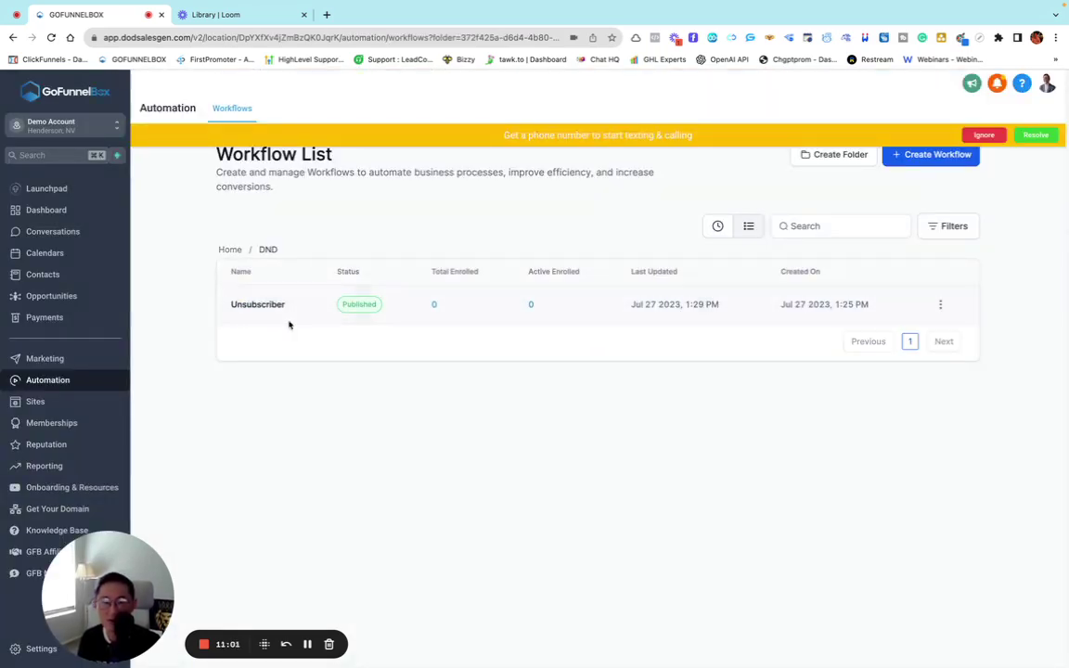
pyautogui.click(984, 135)
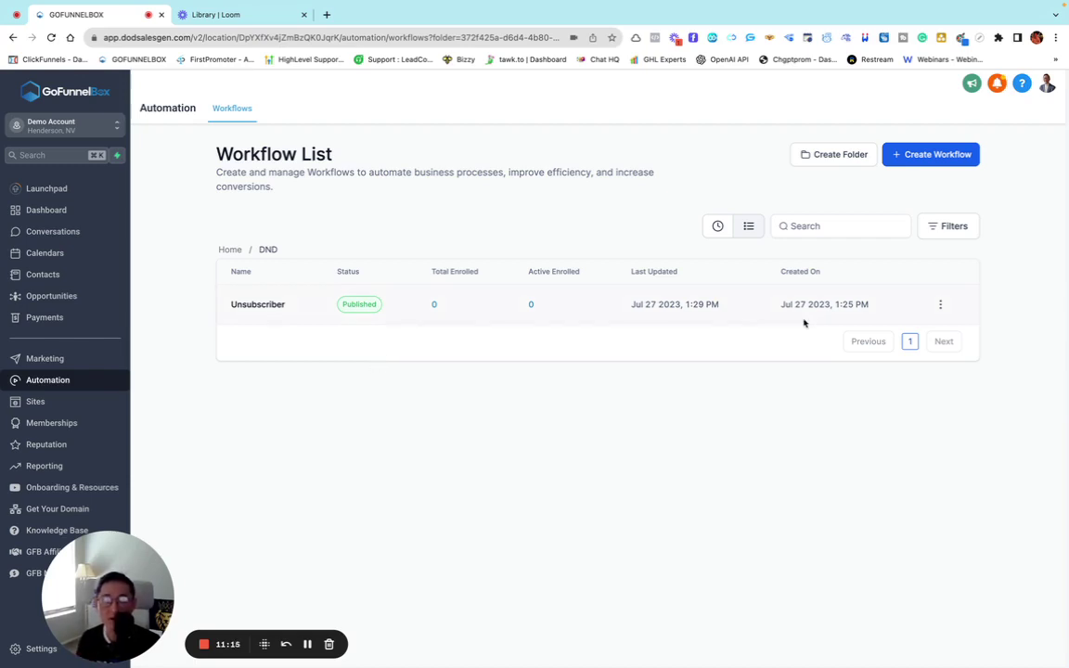
pyautogui.click(926, 160)
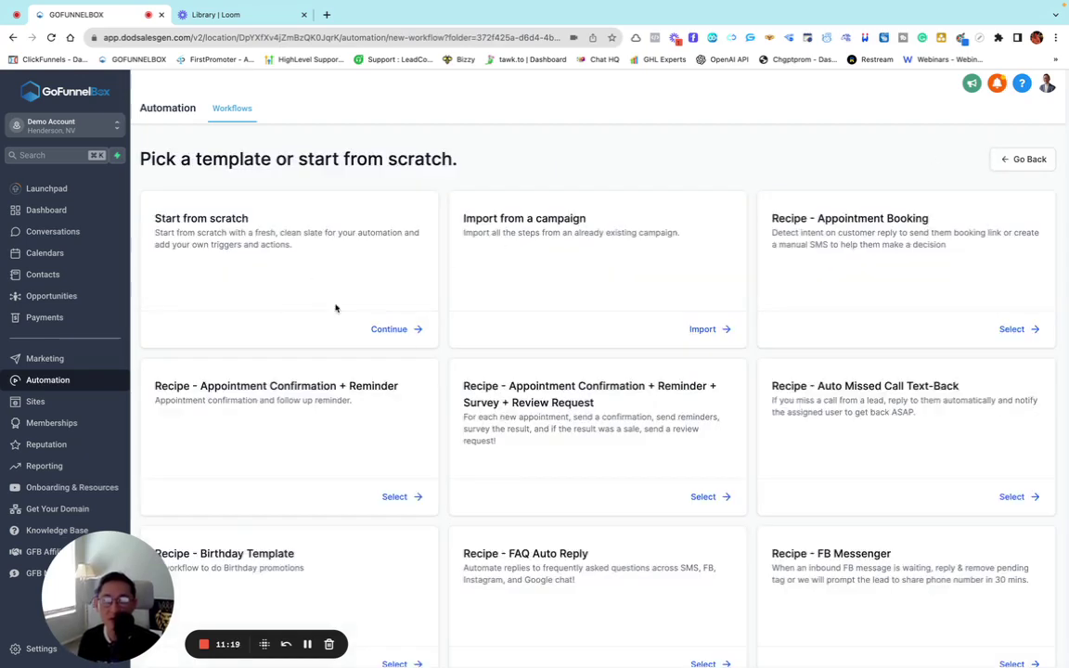
pyautogui.click(388, 329)
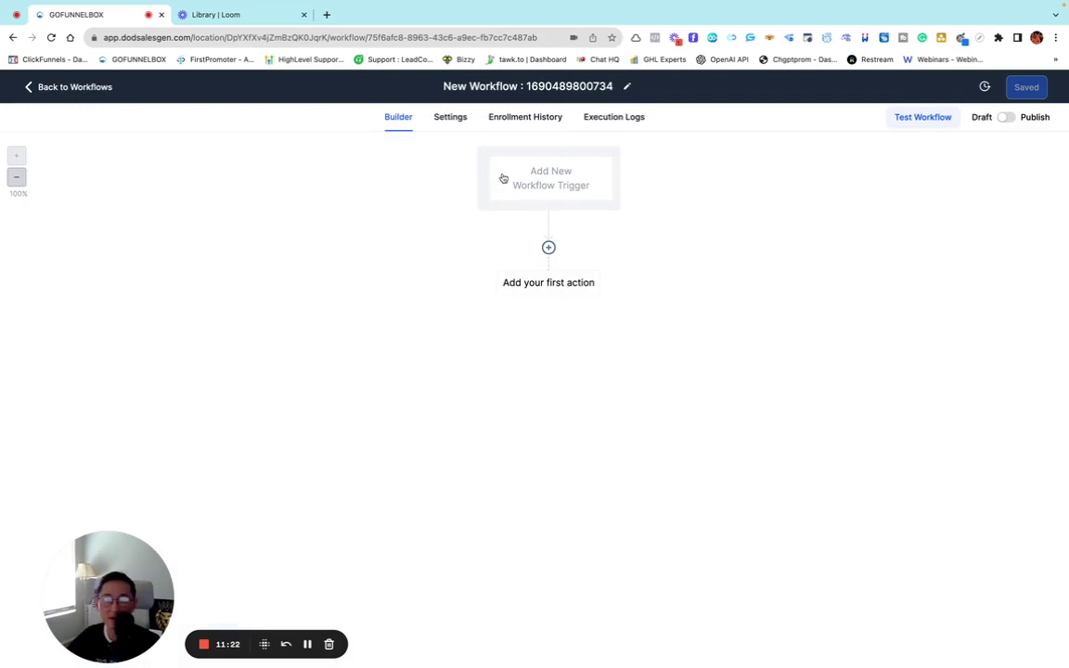
# Search the workflow triggers for email and choose the Email Events trigger for the new workflow
pyautogui.click(553, 181)
pyautogui.scroll(-5, 841, 367)
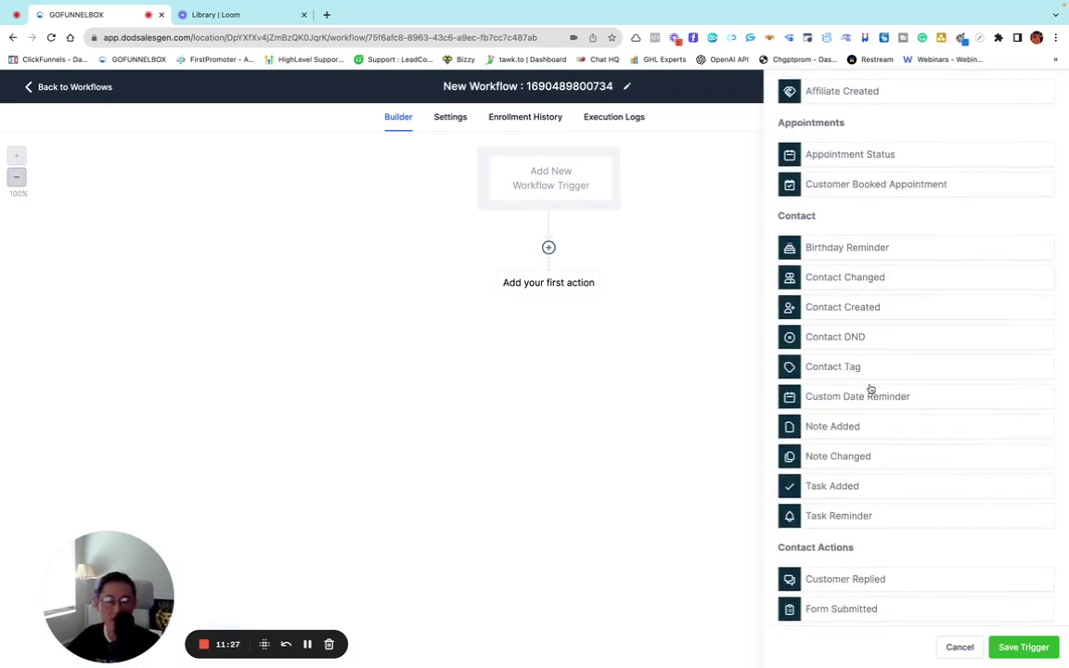
pyautogui.scroll(-7, 868, 390)
pyautogui.scroll(-7, 862, 386)
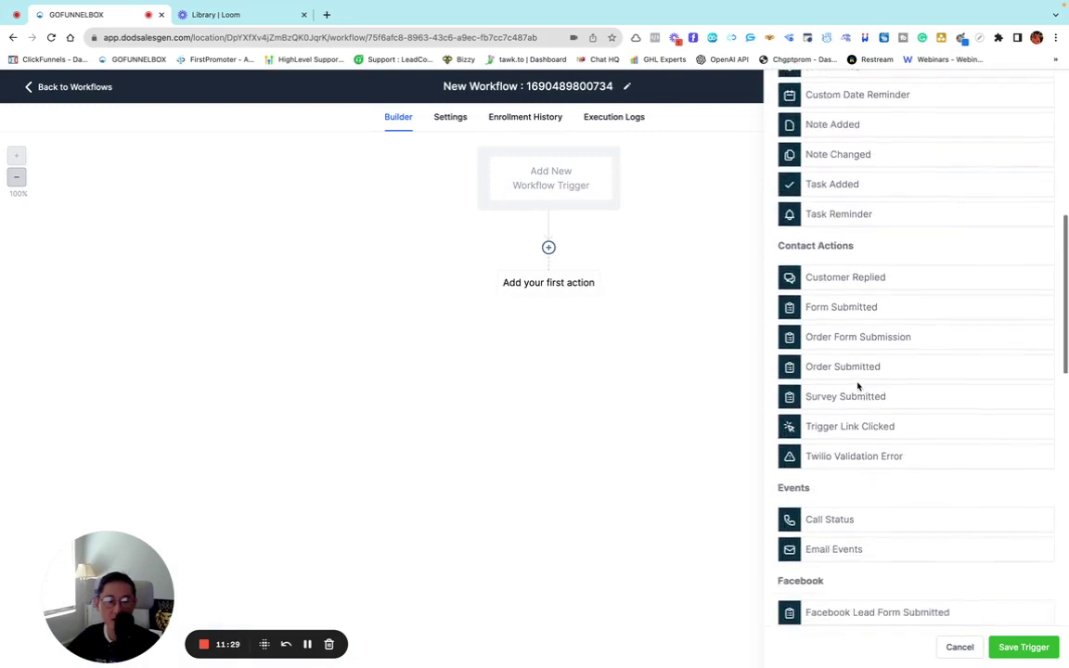
pyautogui.scroll(4, 891, 378)
pyautogui.scroll(15, 920, 369)
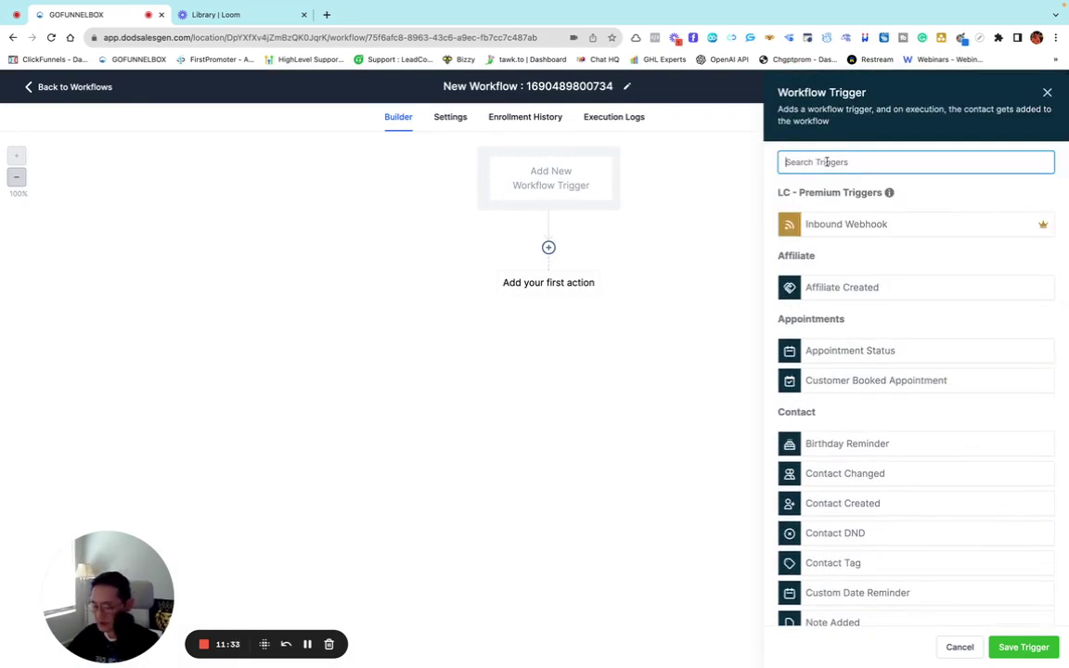
pyautogui.write('email')
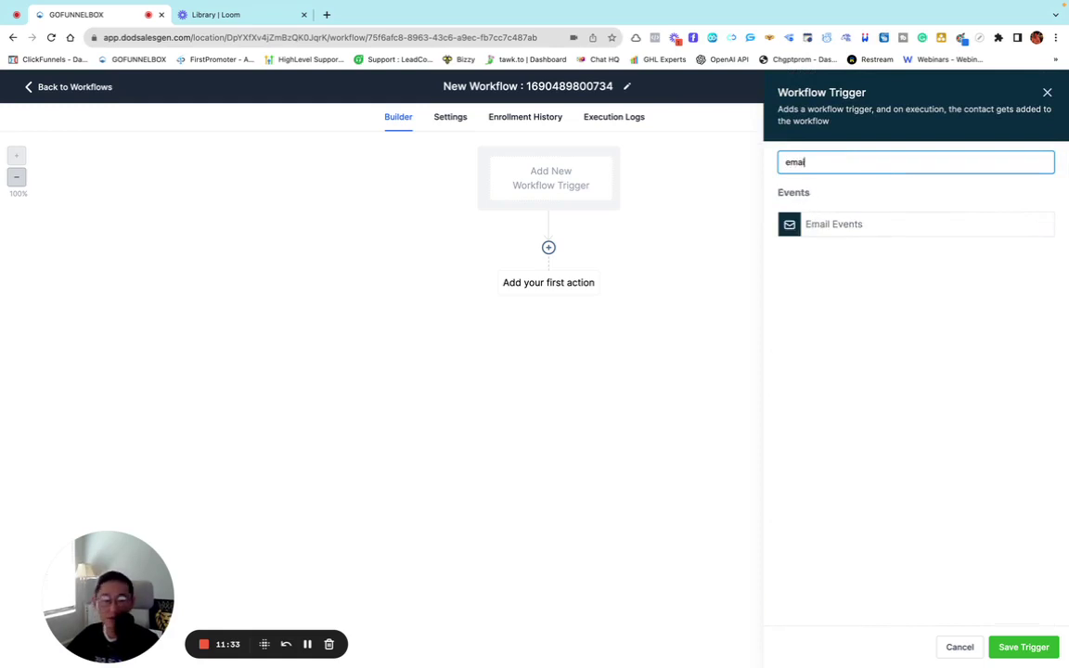
pyautogui.click(828, 226)
# Filter the Email Events trigger so Event is Bounced - mailgun only, save the trigger and workflow, and review the saved filter
pyautogui.click(590, 279)
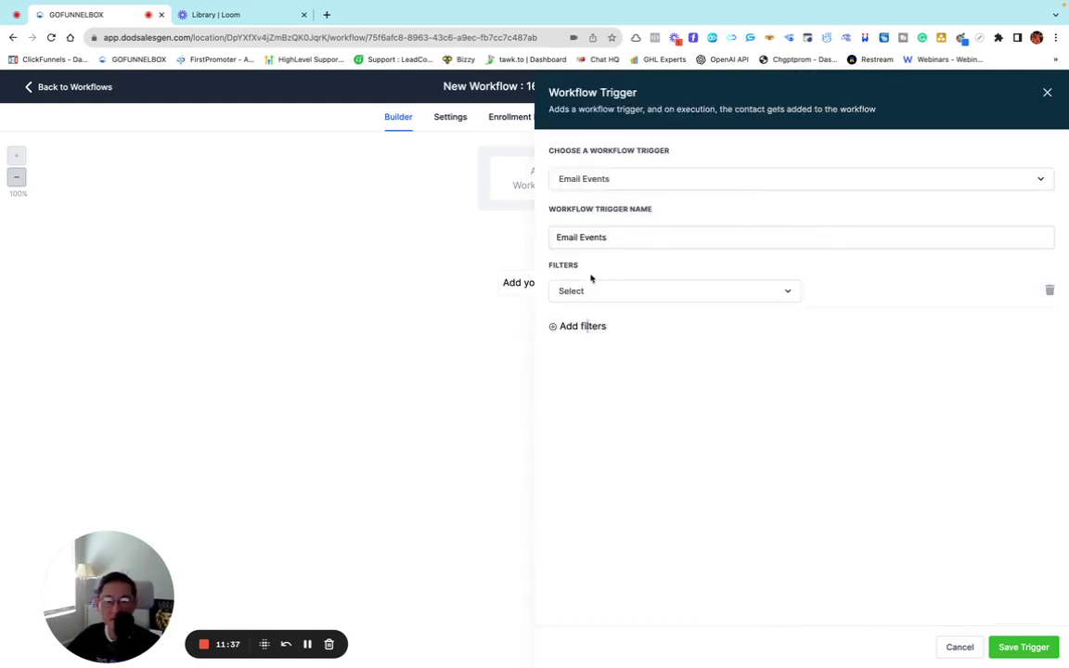
pyautogui.click(600, 295)
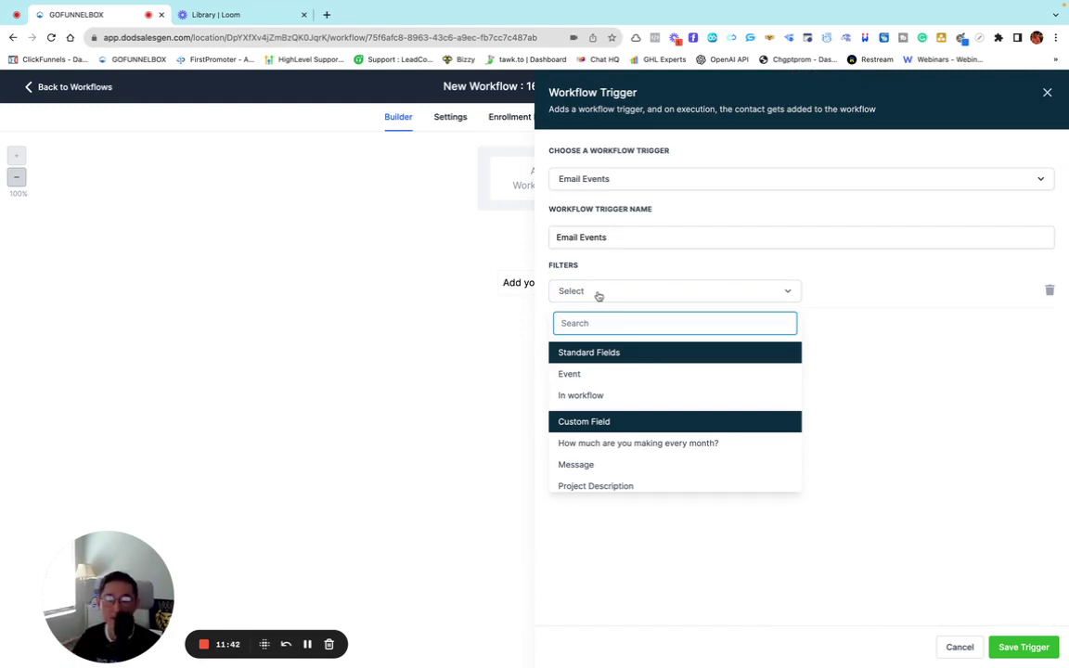
pyautogui.click(571, 377)
pyautogui.click(852, 291)
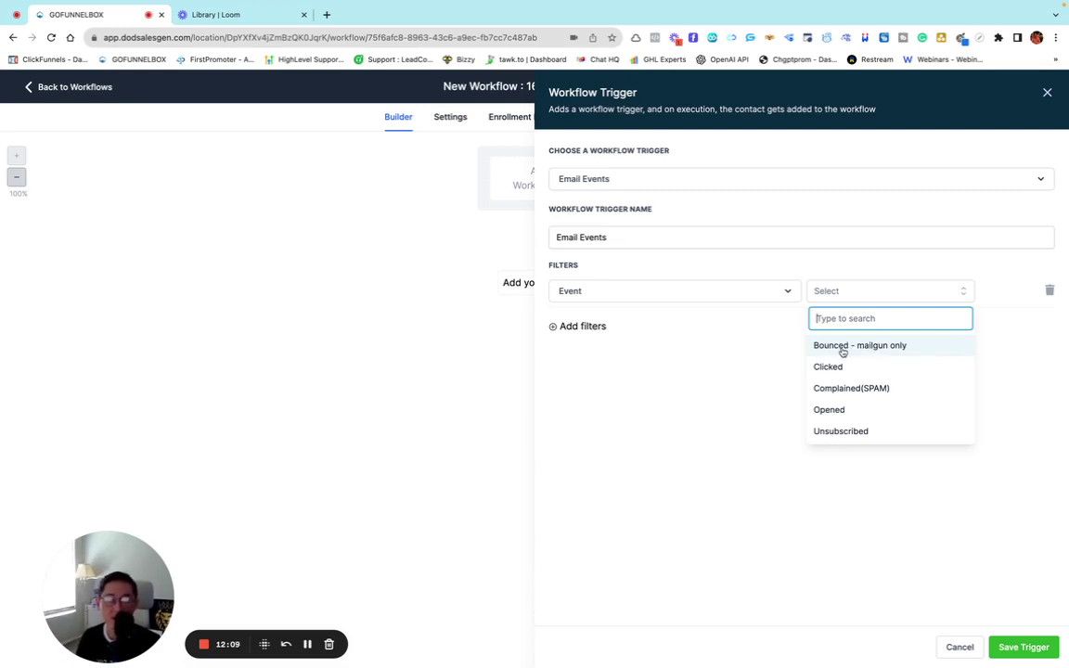
pyautogui.click(839, 347)
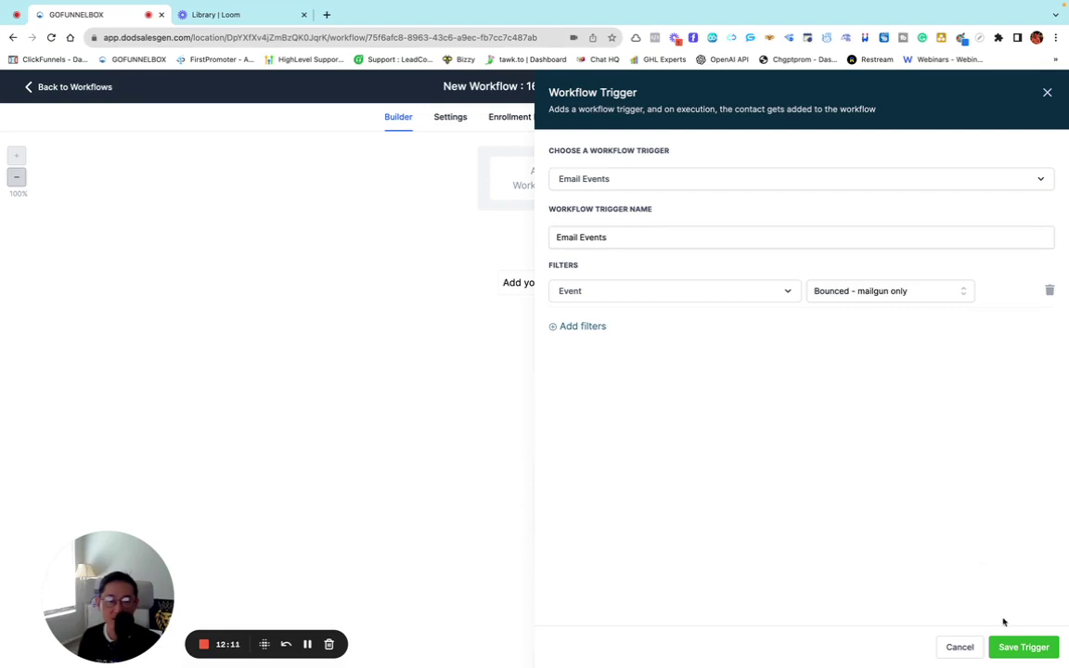
pyautogui.click(1020, 645)
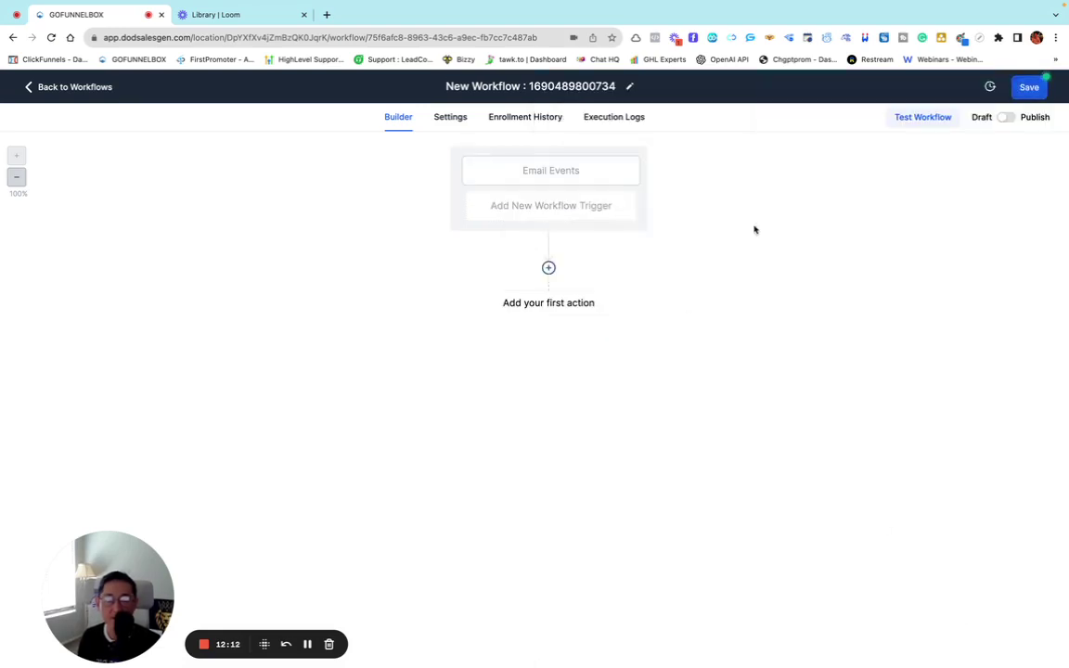
pyautogui.click(1029, 86)
pyautogui.click(1048, 90)
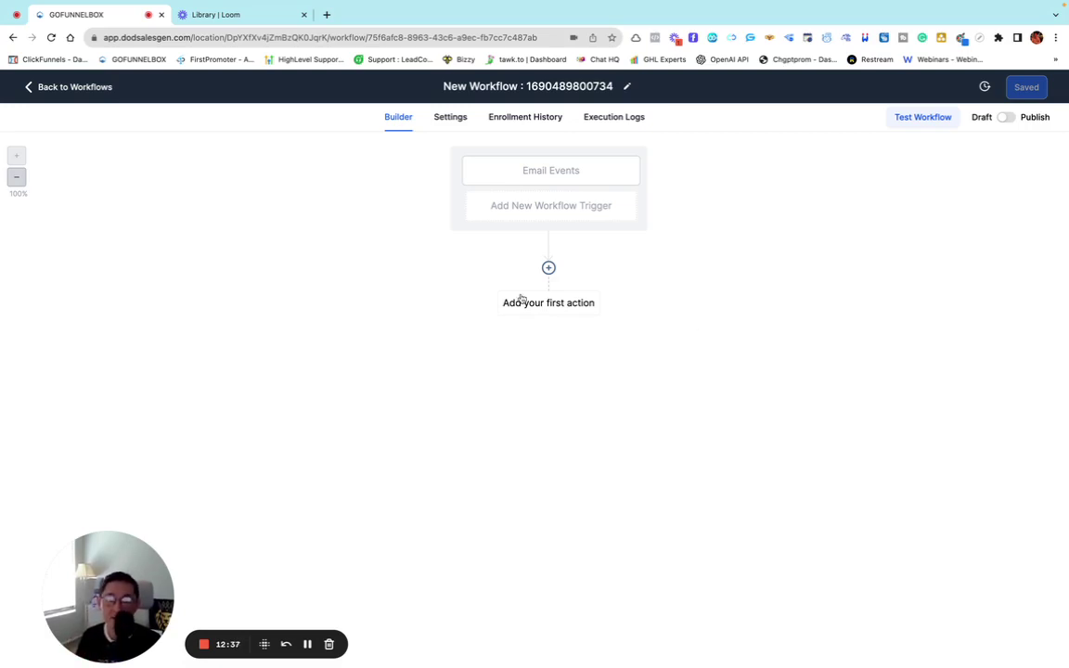
pyautogui.click(542, 177)
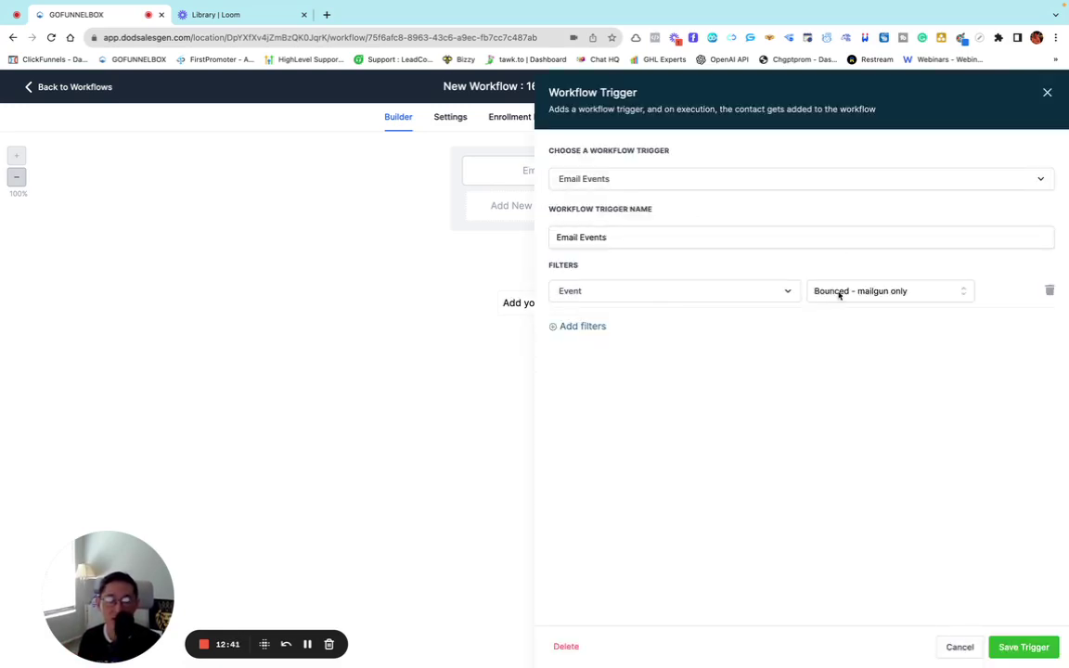
pyautogui.click(960, 647)
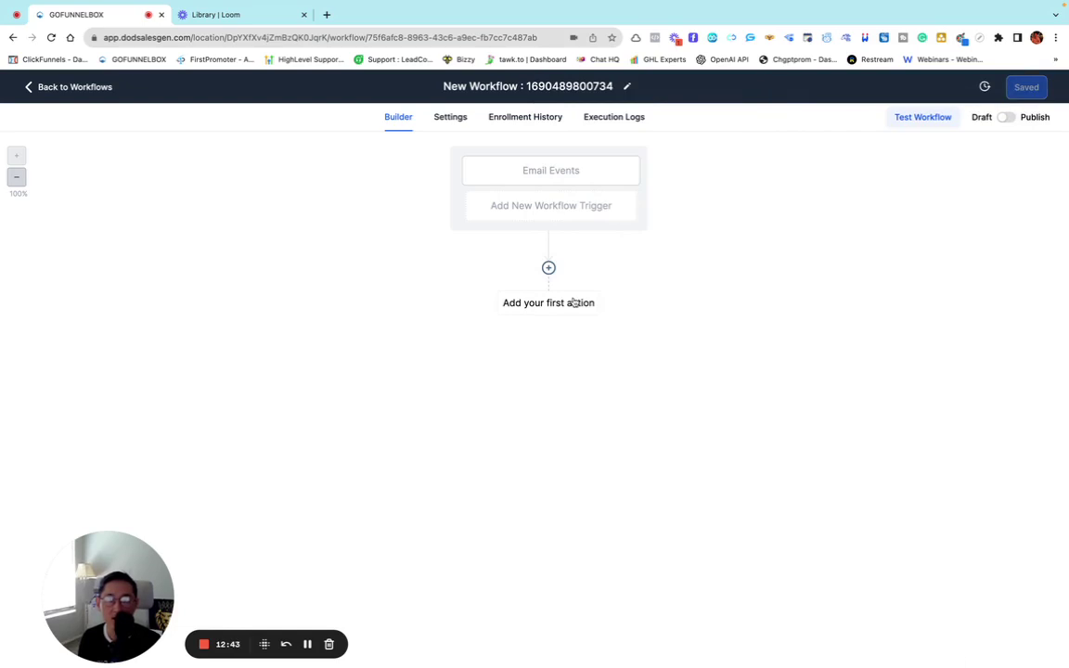
# Insert an Add Contact Tag action as the first action below the Email Events trigger
pyautogui.click(548, 267)
pyautogui.scroll(-2, 873, 492)
pyautogui.scroll(-3, 842, 486)
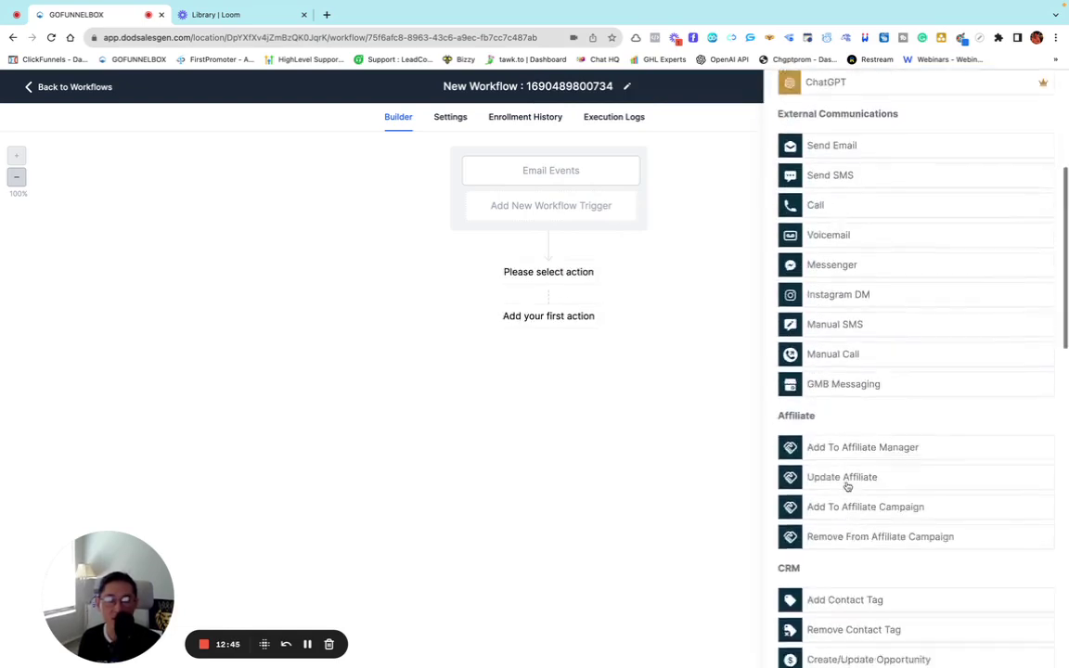
pyautogui.scroll(-1, 882, 474)
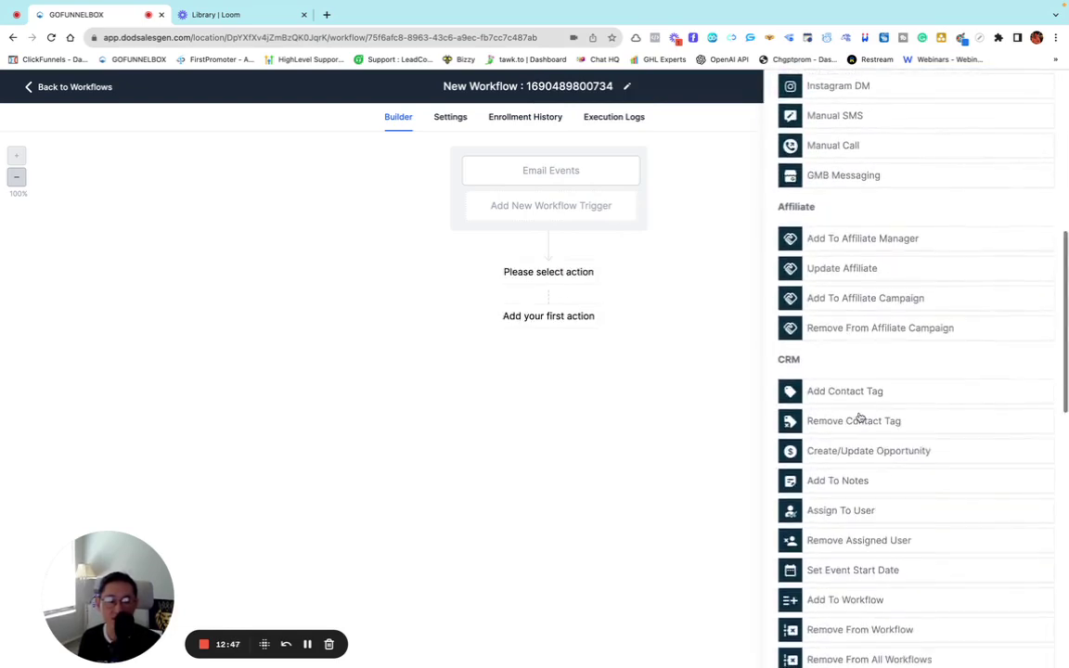
pyautogui.click(835, 393)
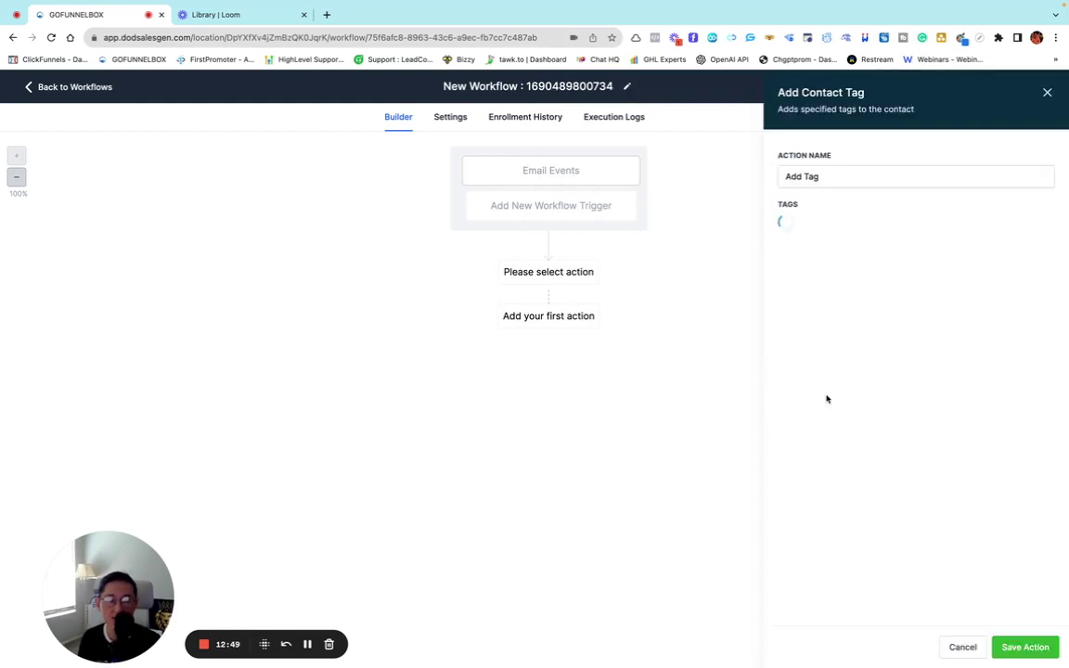
# Create the new tag email-bounced for the Add Tag action, and save the action and the workflow
pyautogui.click(817, 225)
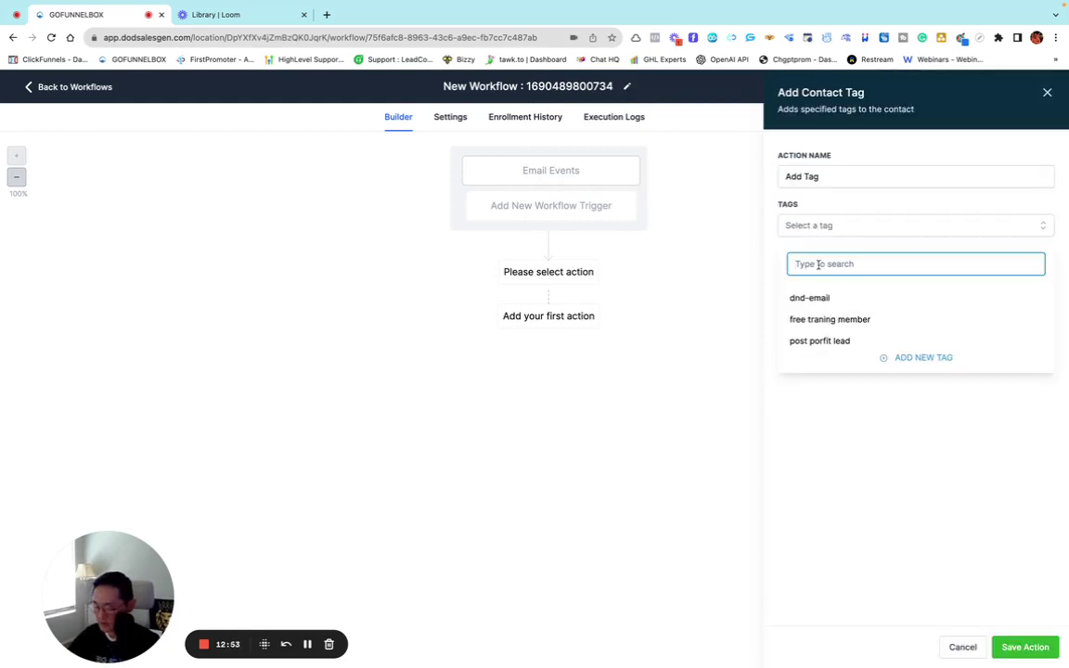
pyautogui.write('bpoinc')
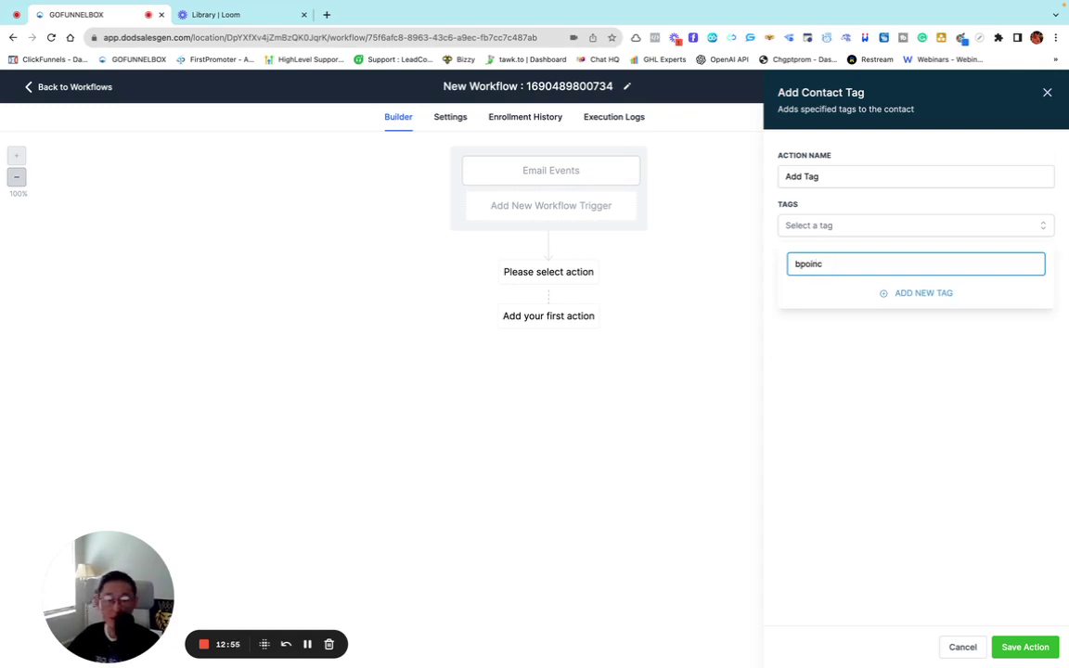
pyautogui.press('BackSpace')
pyautogui.write('ema')
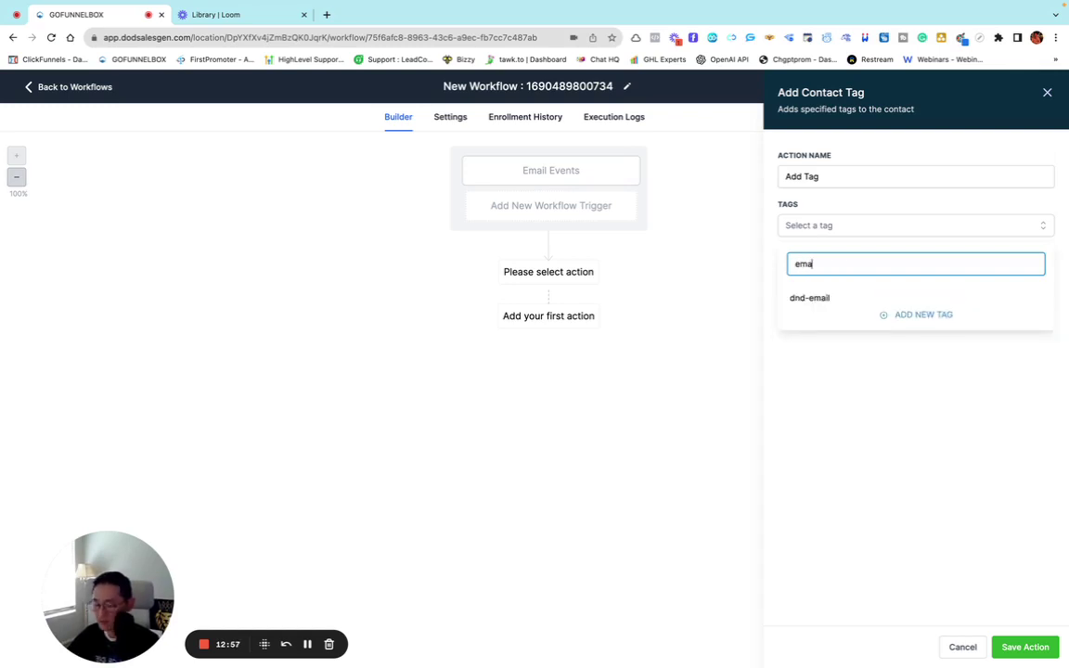
pyautogui.write('il-bounced')
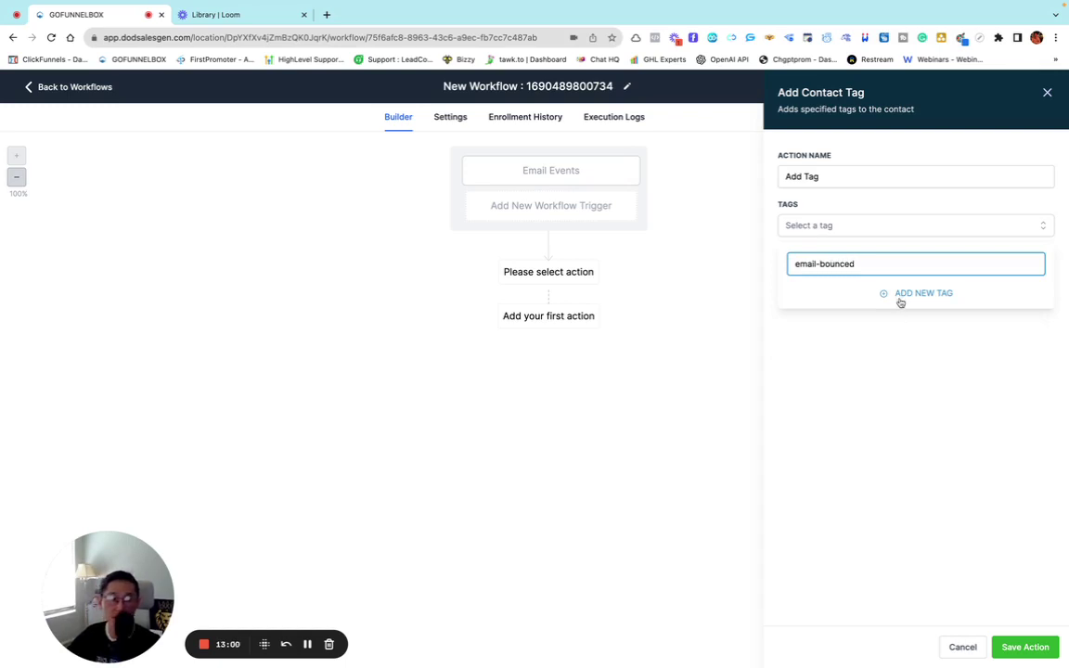
pyautogui.click(902, 296)
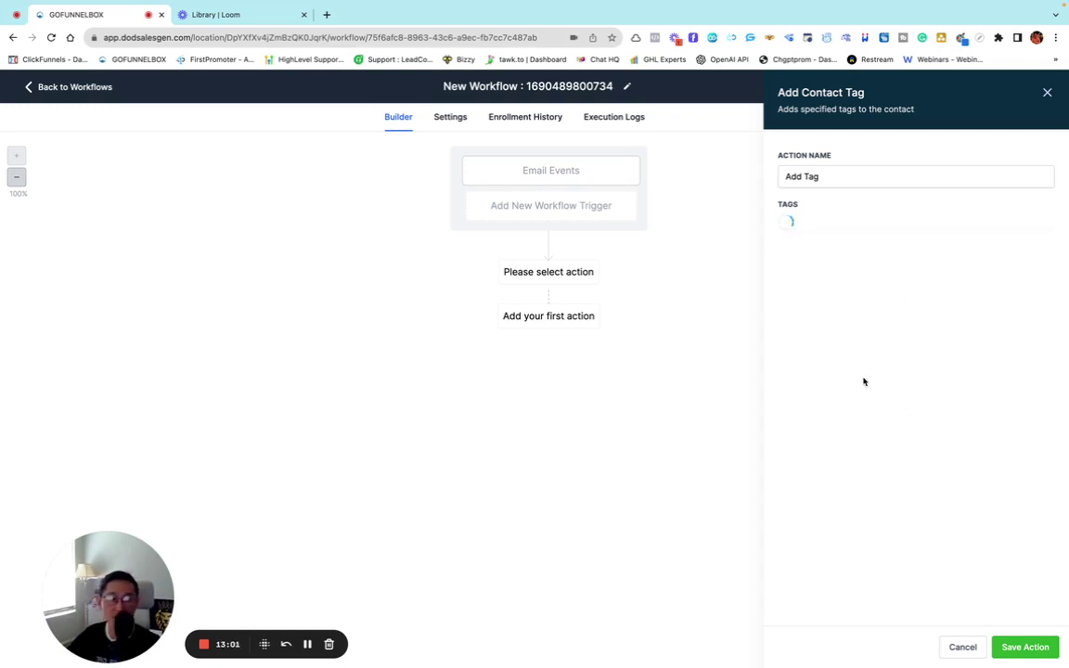
pyautogui.click(1024, 647)
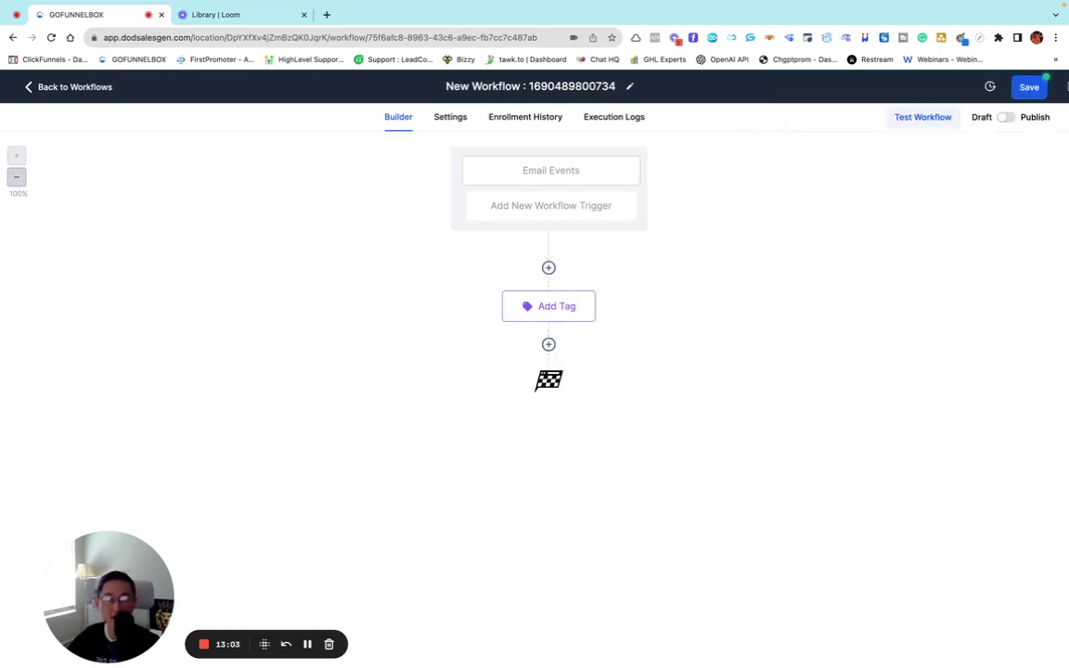
pyautogui.click(1028, 88)
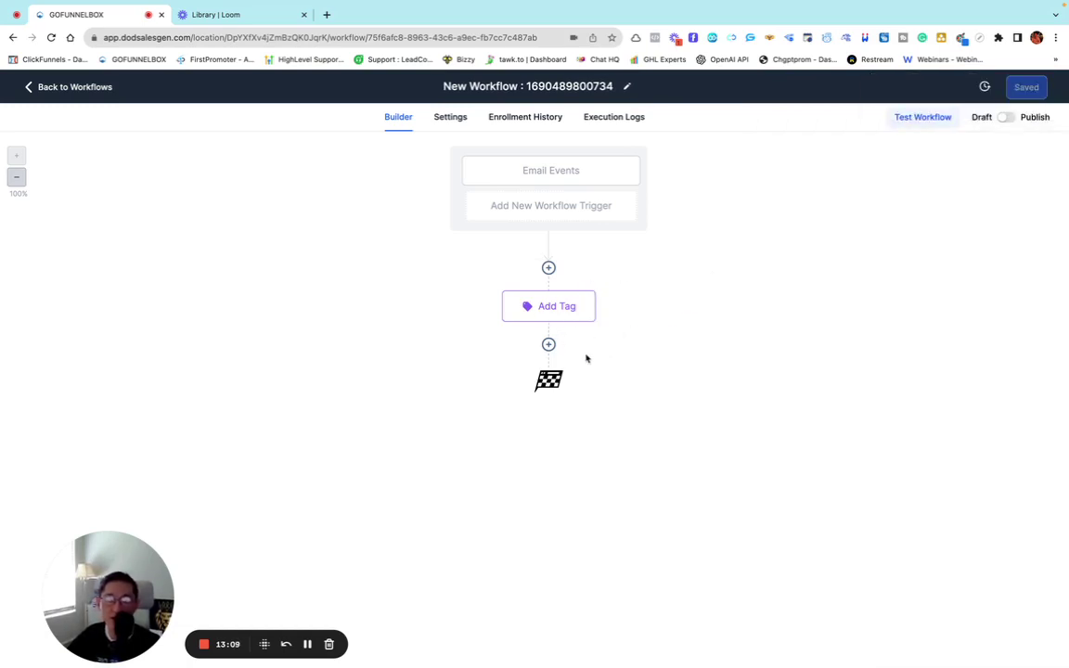
# Look through the available actions and insert an Enable/Disable DND action after Add Tag
pyautogui.click(549, 344)
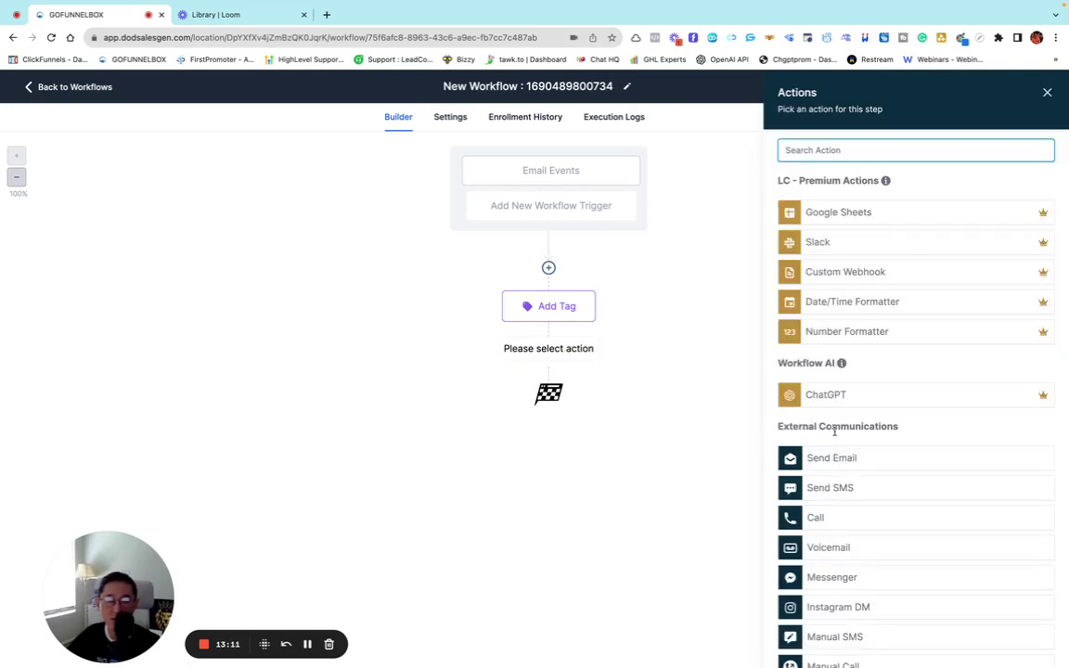
pyautogui.scroll(-2, 872, 436)
pyautogui.scroll(-7, 874, 436)
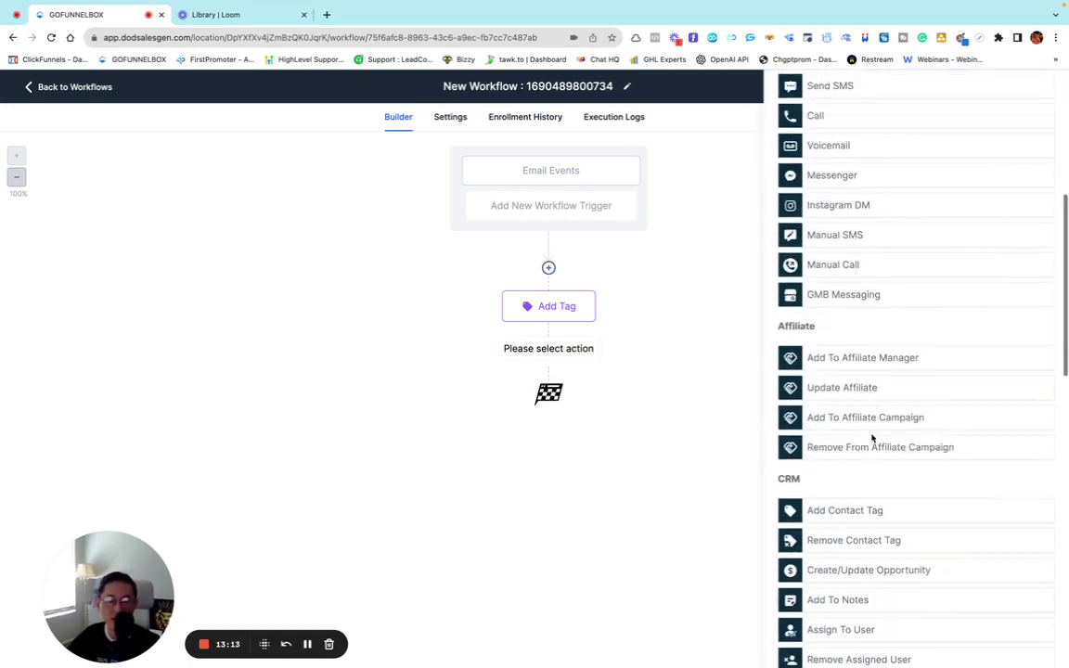
pyautogui.scroll(-2, 872, 440)
pyautogui.scroll(-2, 872, 440)
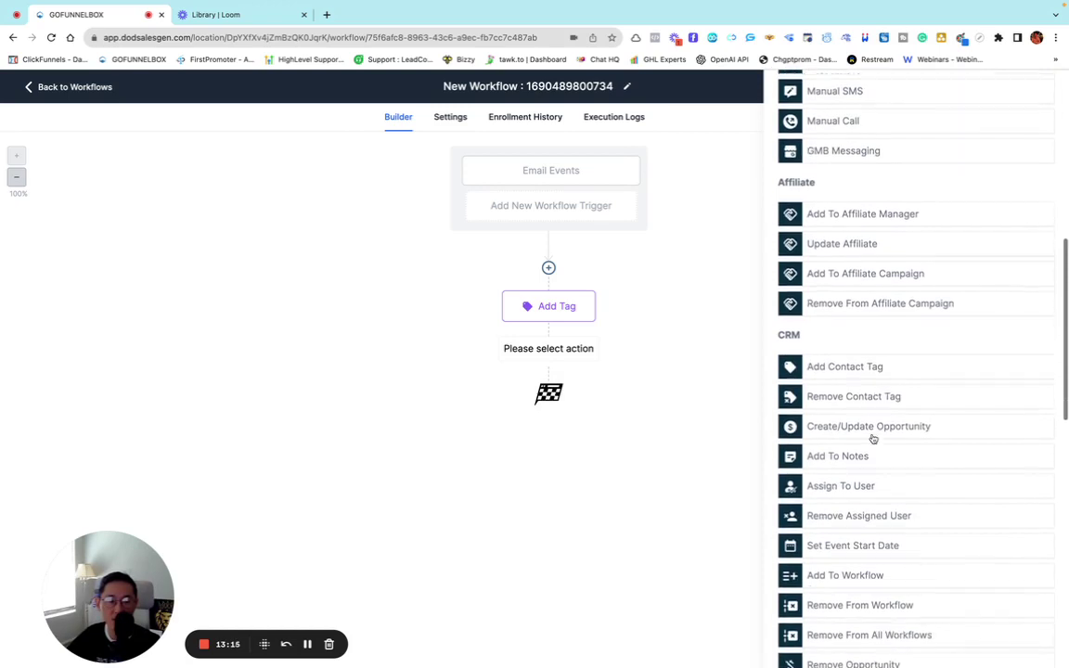
pyautogui.scroll(-2, 878, 438)
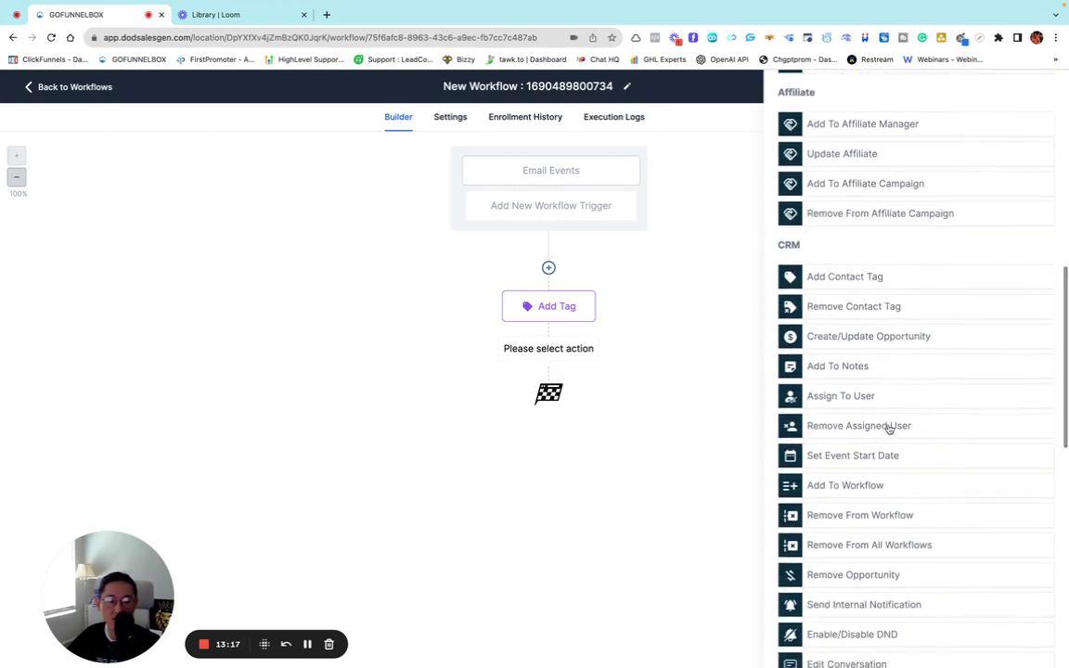
pyautogui.scroll(1, 892, 462)
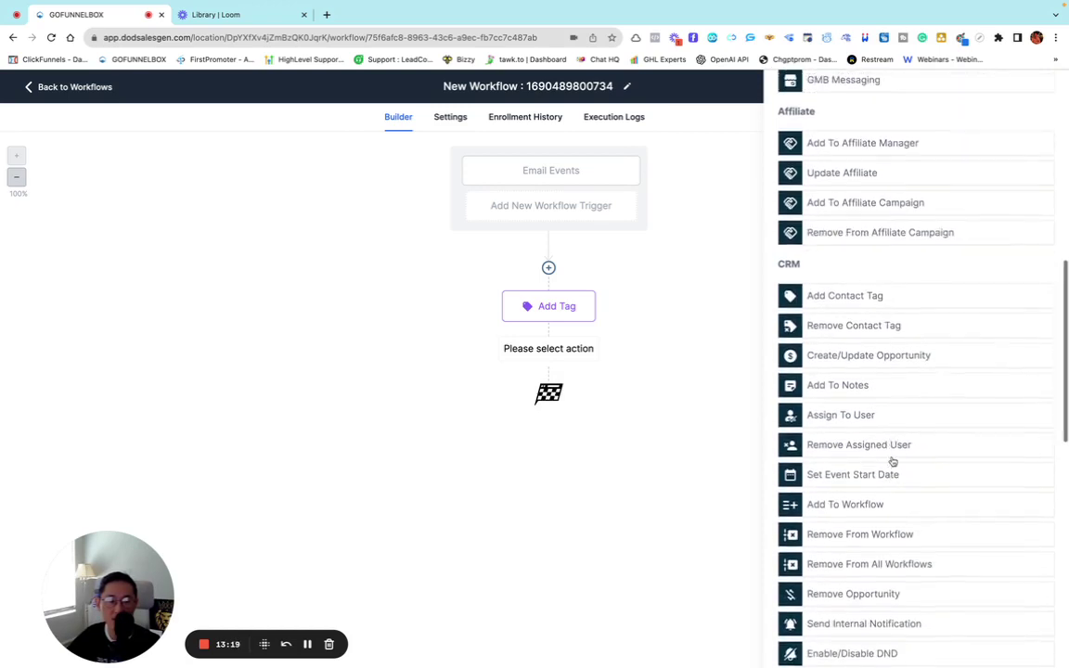
pyautogui.scroll(-3, 891, 462)
pyautogui.scroll(10, 892, 461)
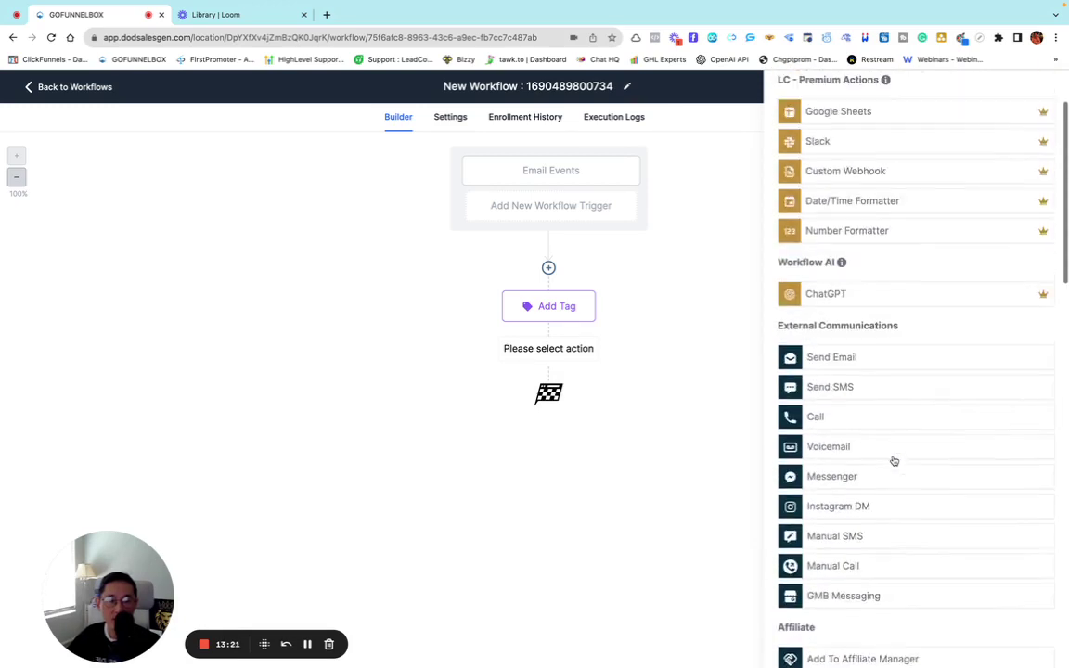
pyautogui.scroll(2, 891, 460)
pyautogui.scroll(-6, 890, 461)
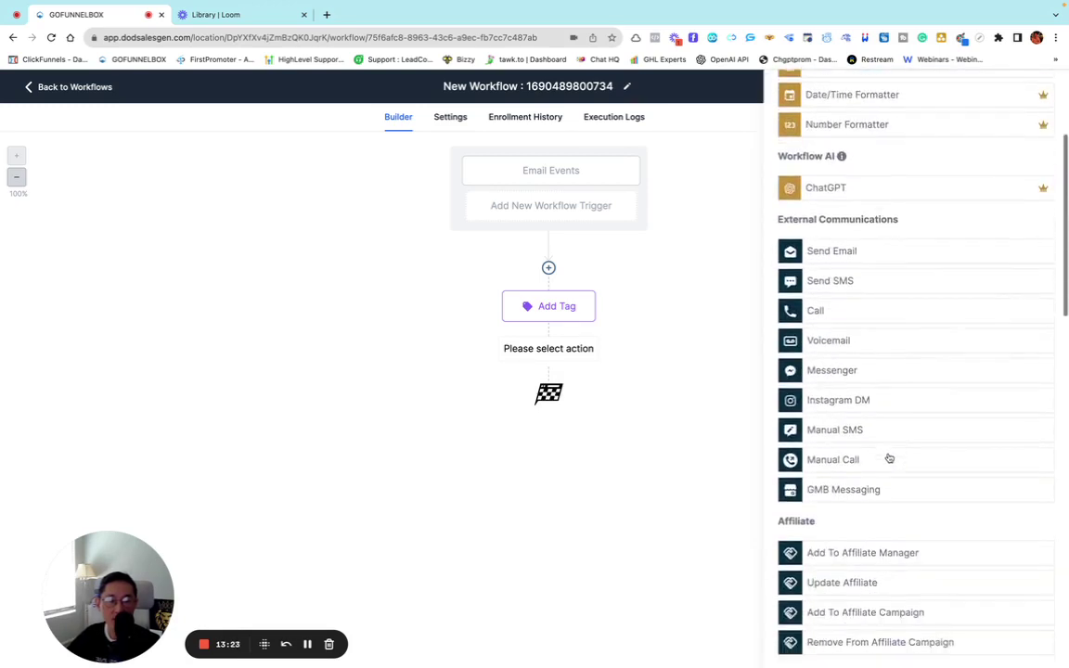
pyautogui.scroll(-1, 892, 457)
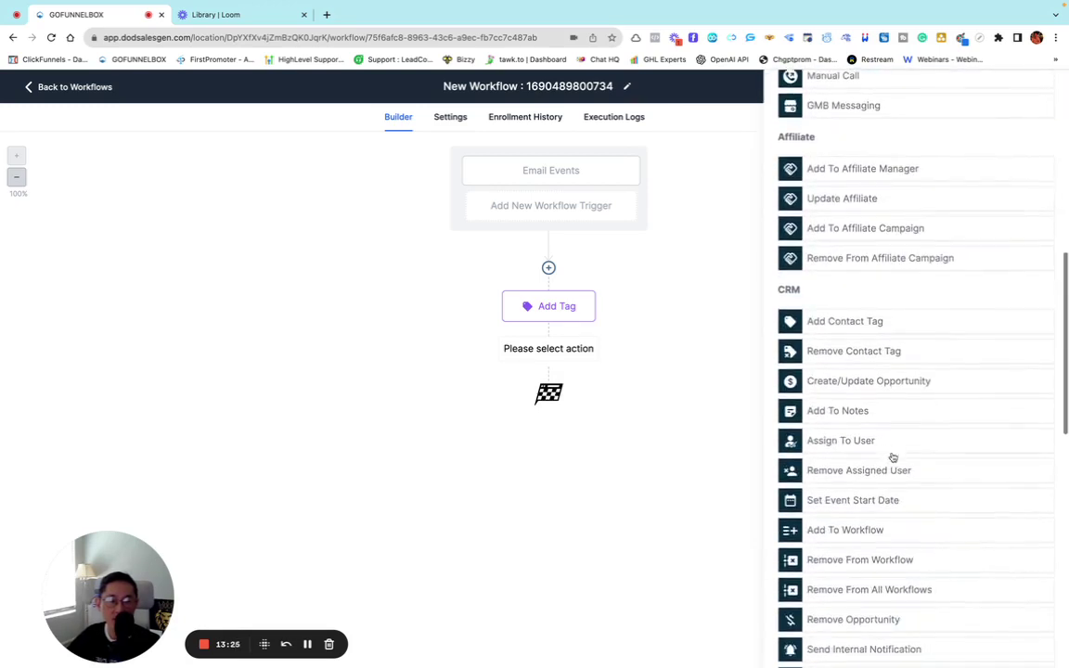
pyautogui.scroll(-1, 851, 389)
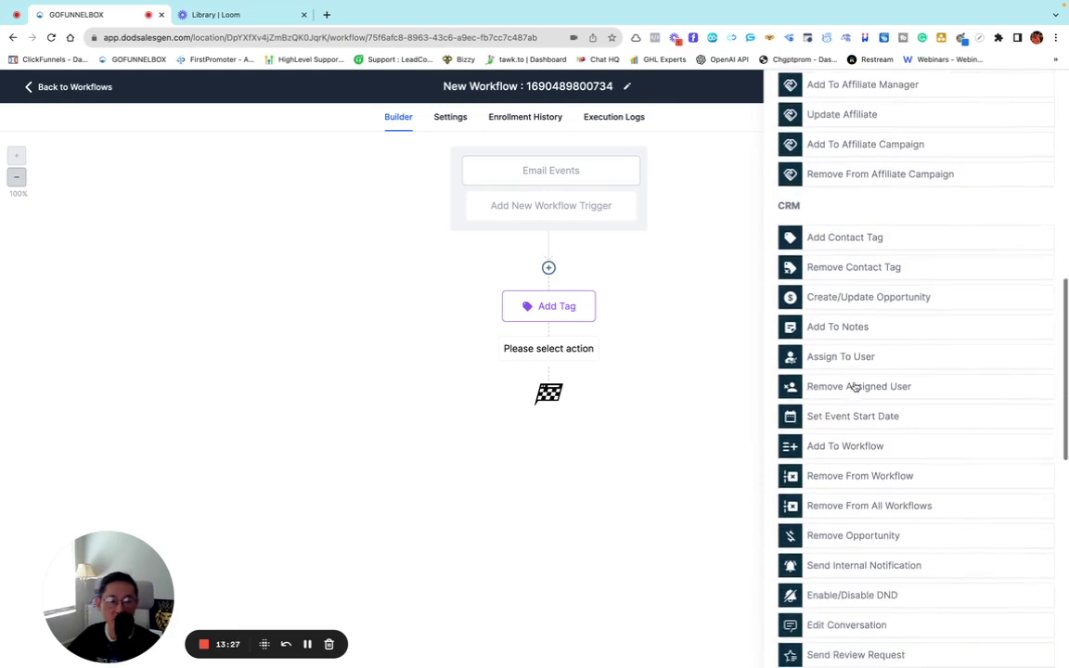
pyautogui.scroll(-1, 858, 387)
pyautogui.scroll(-1, 865, 386)
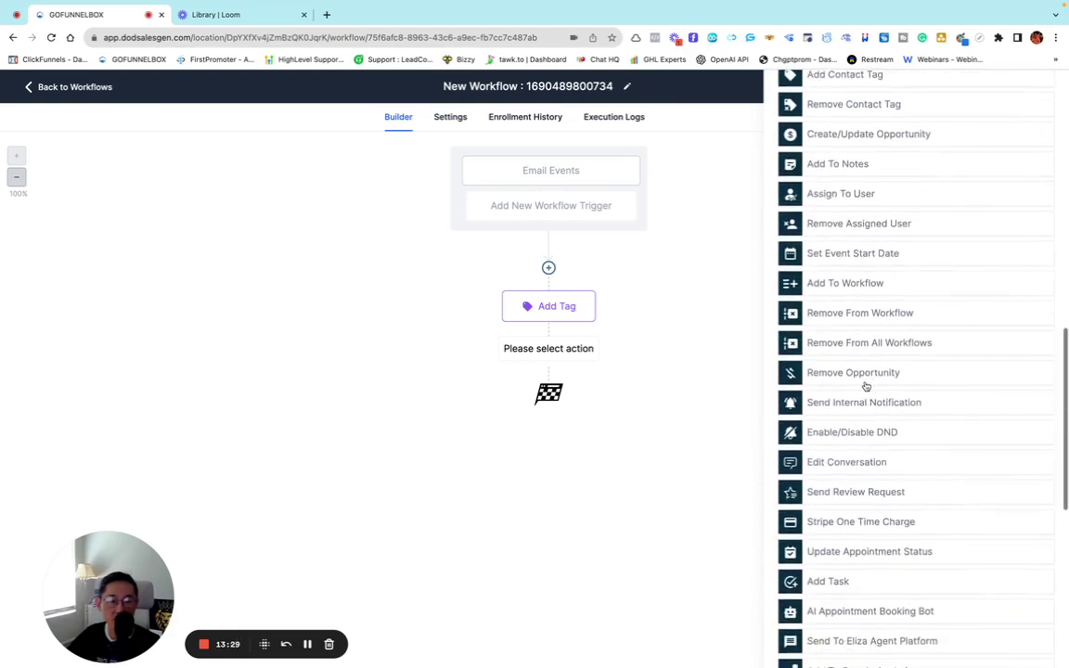
pyautogui.scroll(-1, 861, 413)
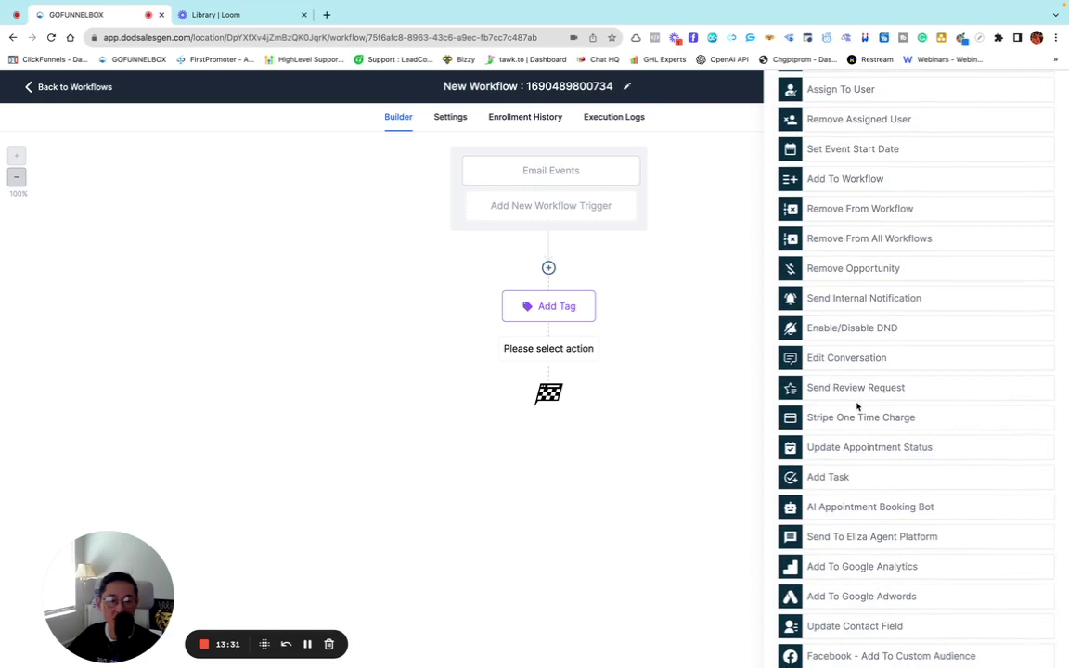
pyautogui.scroll(-1, 861, 499)
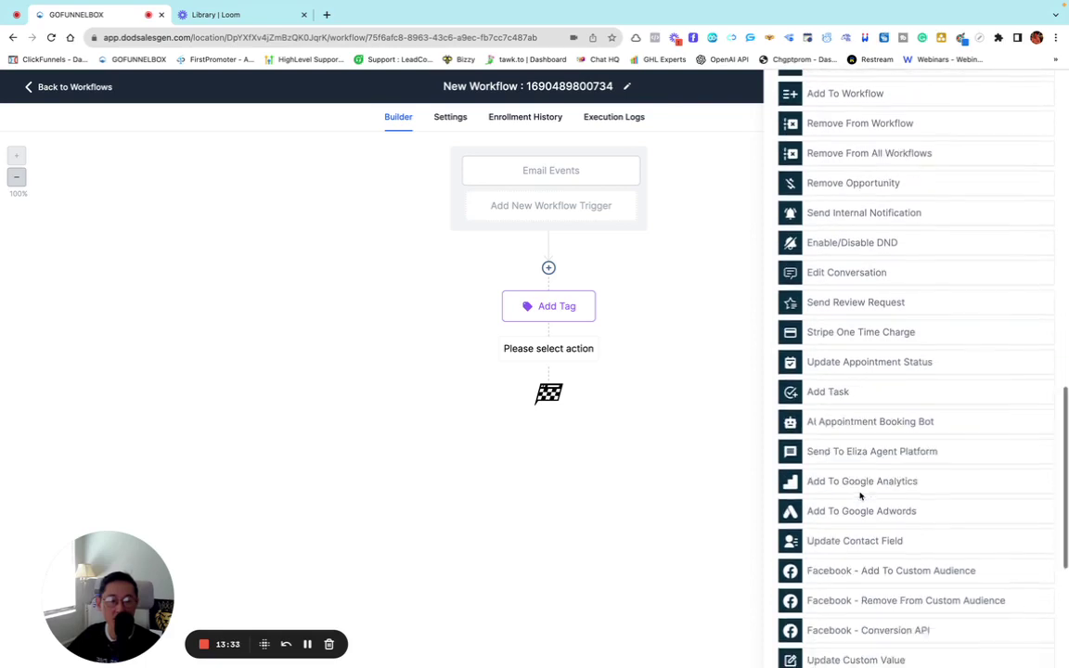
pyautogui.scroll(-1, 870, 498)
pyautogui.scroll(2, 869, 494)
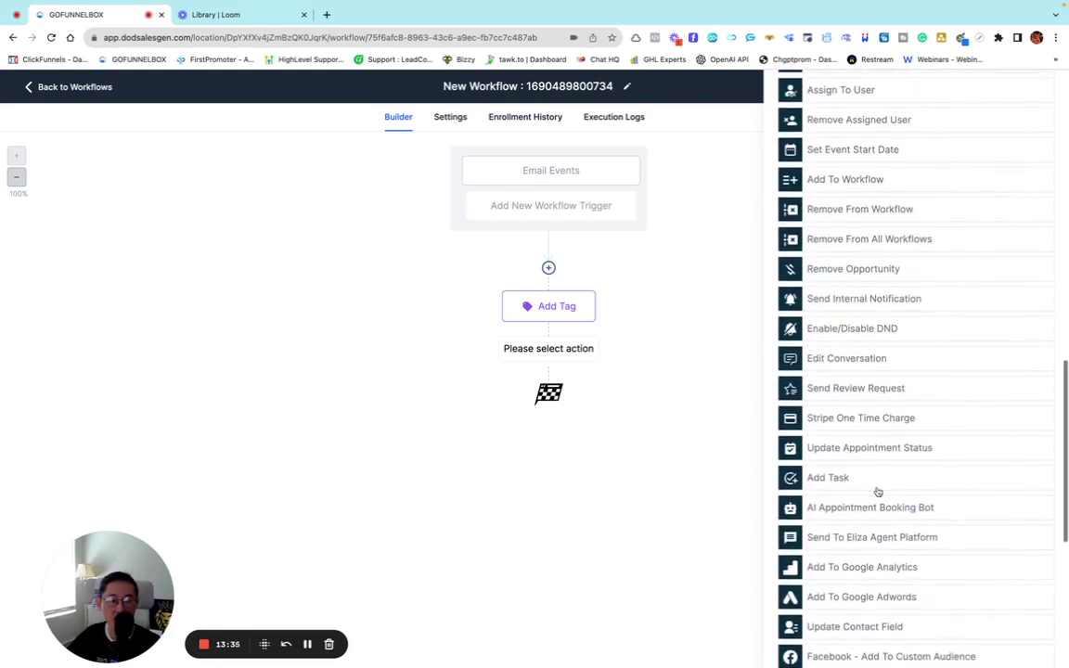
pyautogui.click(847, 330)
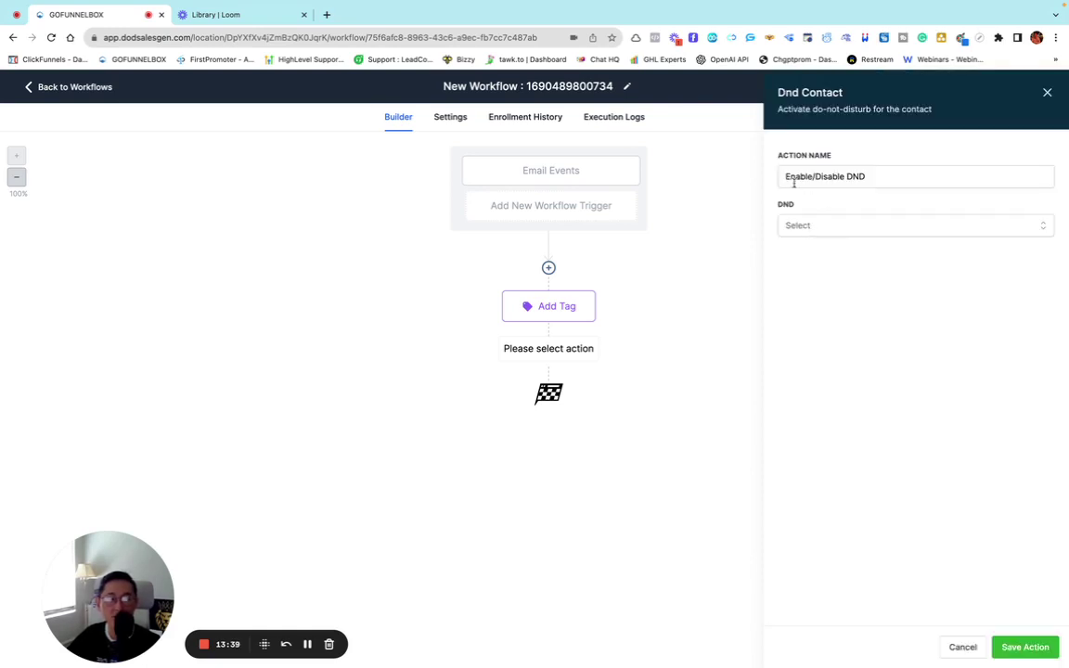
# Set the action to Enable DND for specific channels with Email as the channel, and save the action and the workflow
pyautogui.click(821, 227)
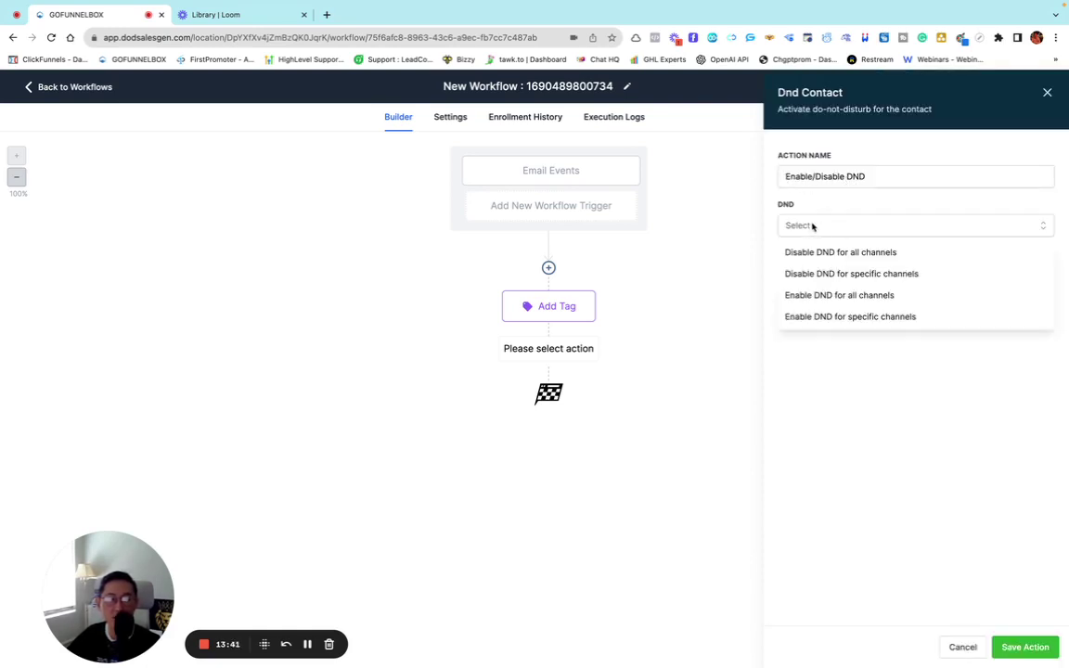
pyautogui.click(851, 319)
pyautogui.click(855, 275)
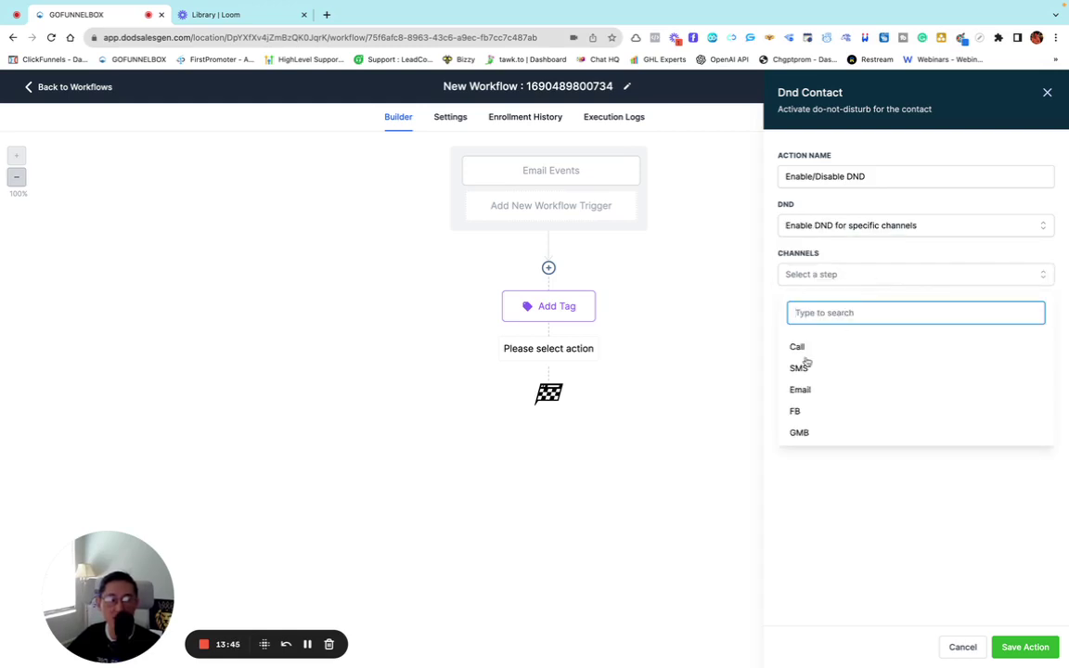
pyautogui.click(803, 390)
pyautogui.click(945, 515)
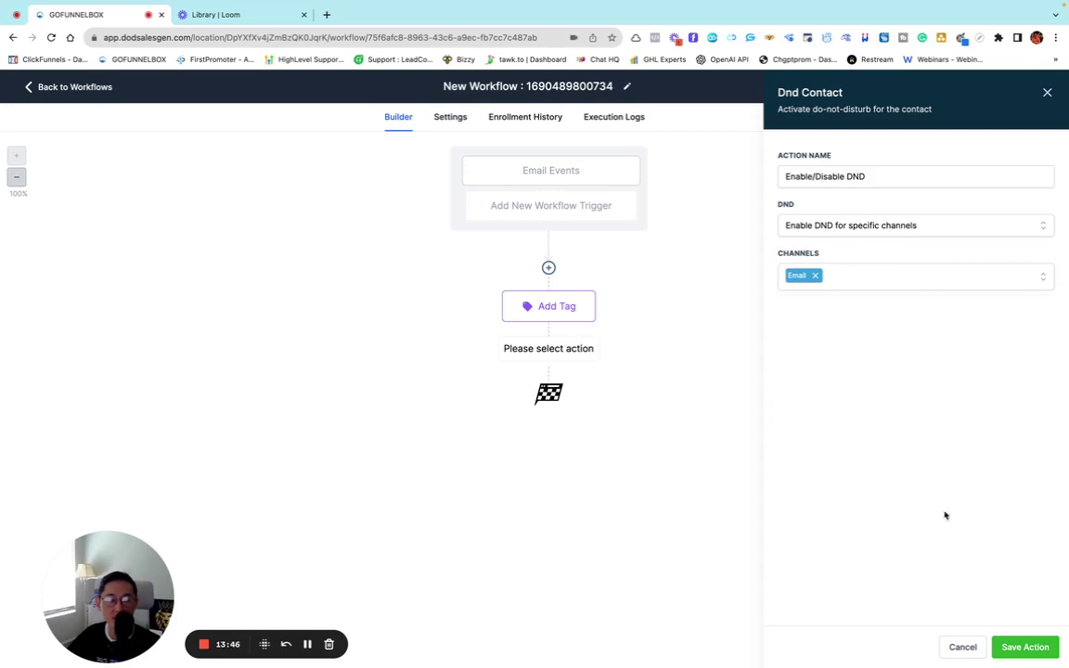
pyautogui.click(1025, 647)
pyautogui.click(1029, 87)
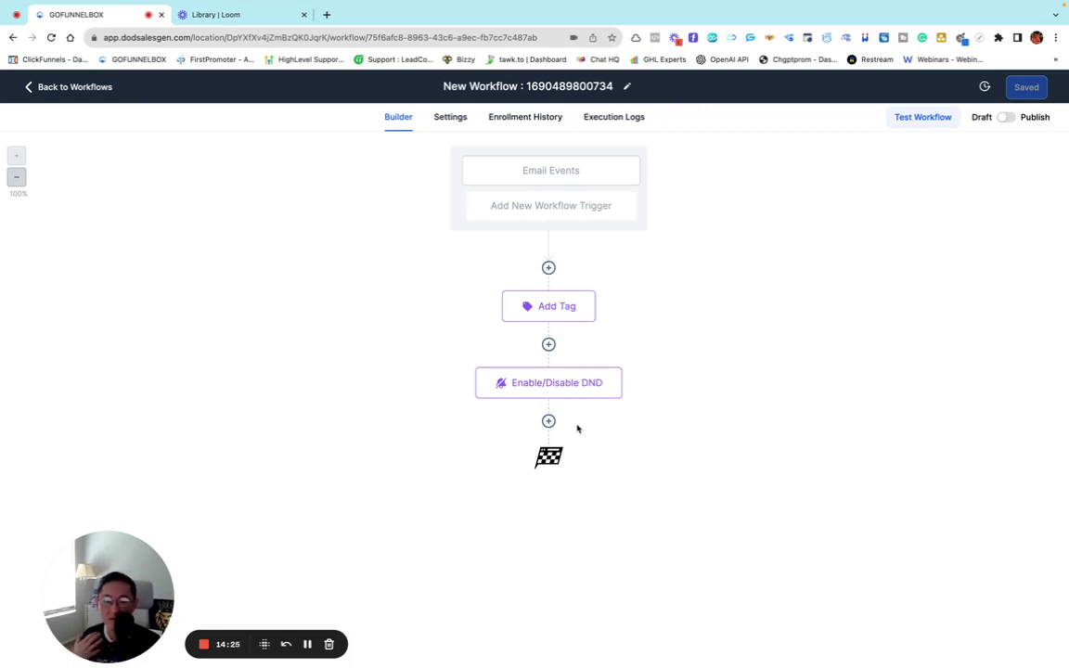
# Add a Remove From All Workflows action after Enable/Disable DND, and save the action and the workflow
pyautogui.click(548, 421)
pyautogui.scroll(-5, 873, 441)
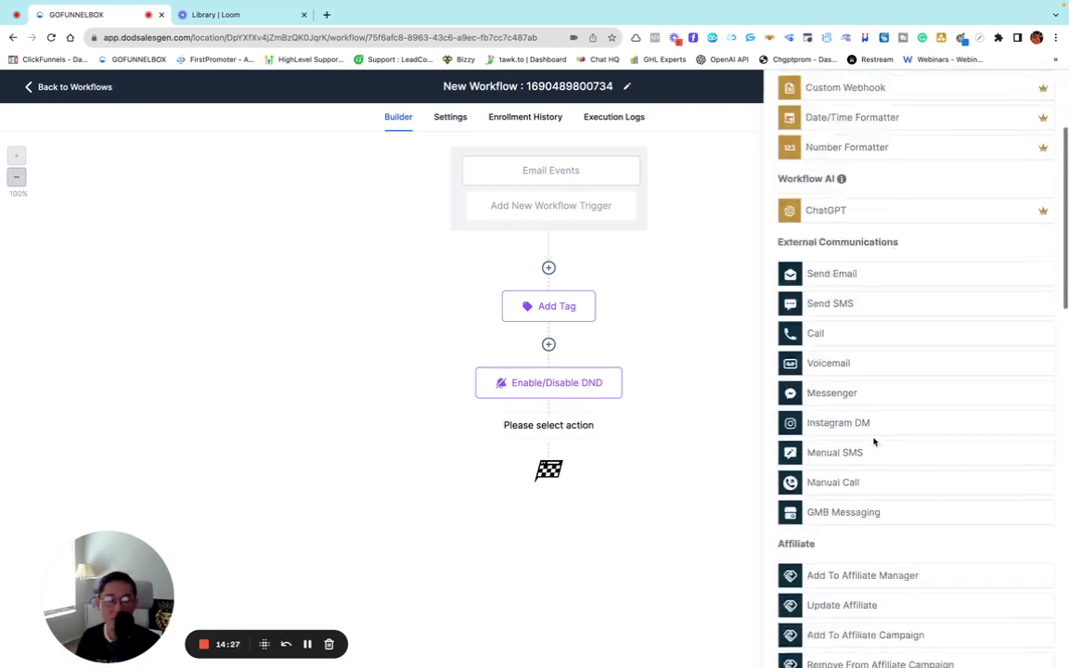
pyautogui.scroll(-4, 874, 441)
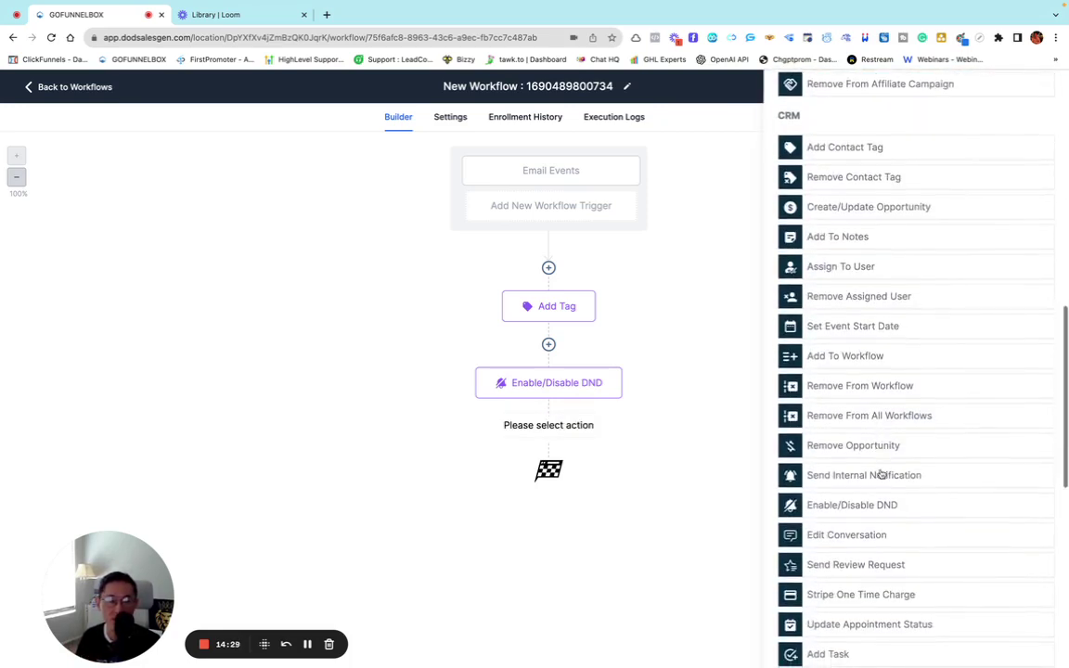
pyautogui.click(886, 423)
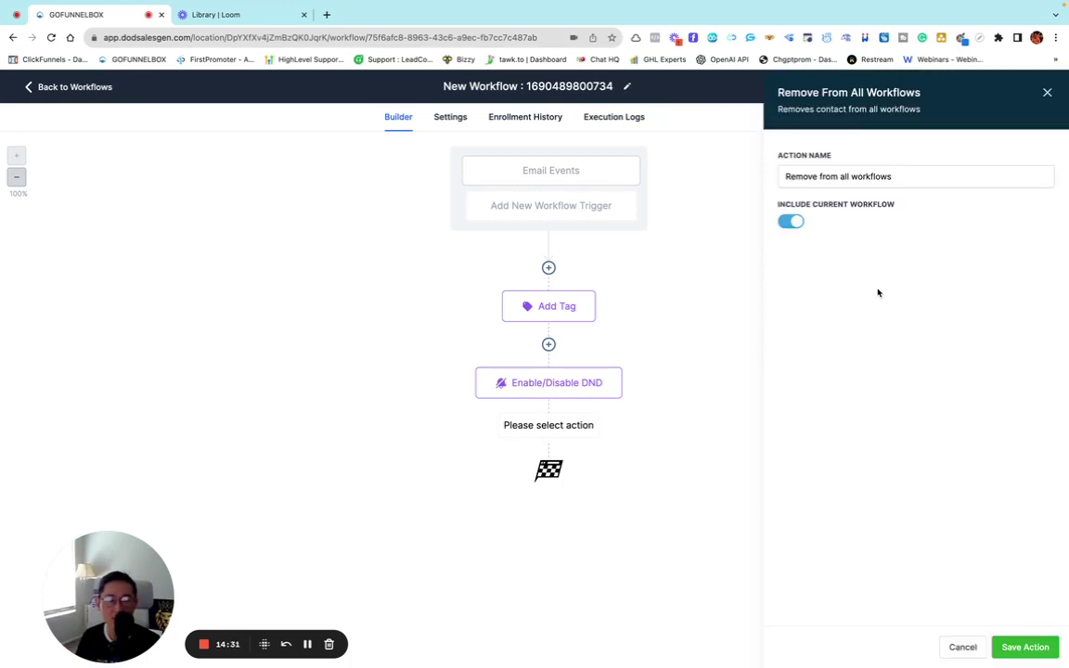
pyautogui.click(791, 221)
pyautogui.click(791, 220)
pyautogui.click(1022, 646)
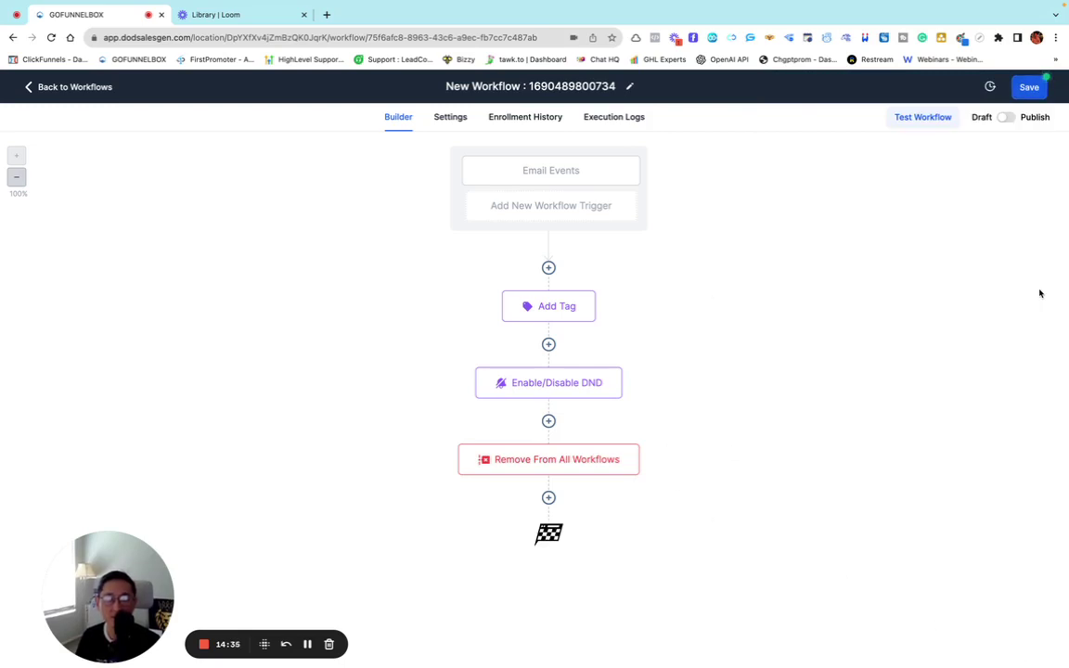
pyautogui.click(1026, 88)
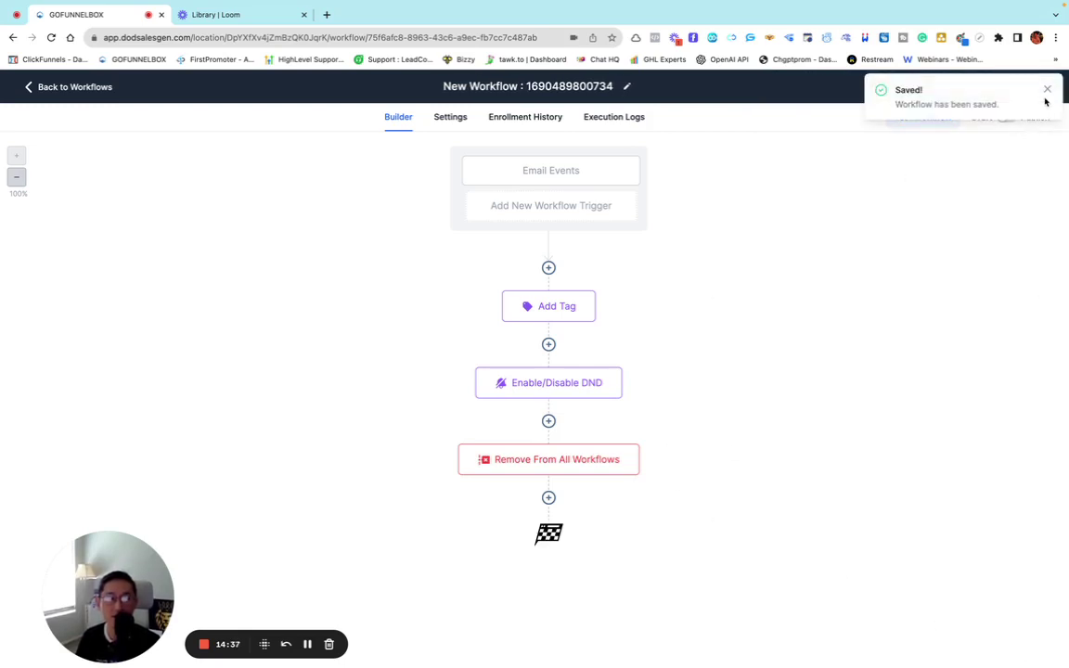
pyautogui.click(1045, 88)
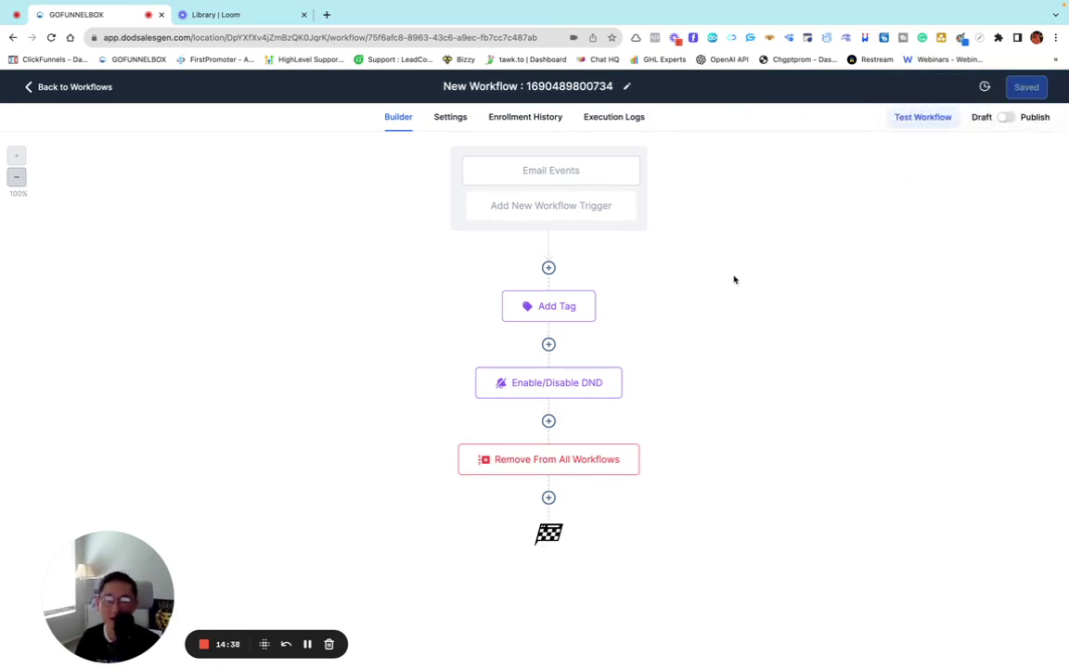
# Rename the workflow as Bounced Emails and save it
pyautogui.click(508, 85)
pyautogui.tripleClick(509, 84)
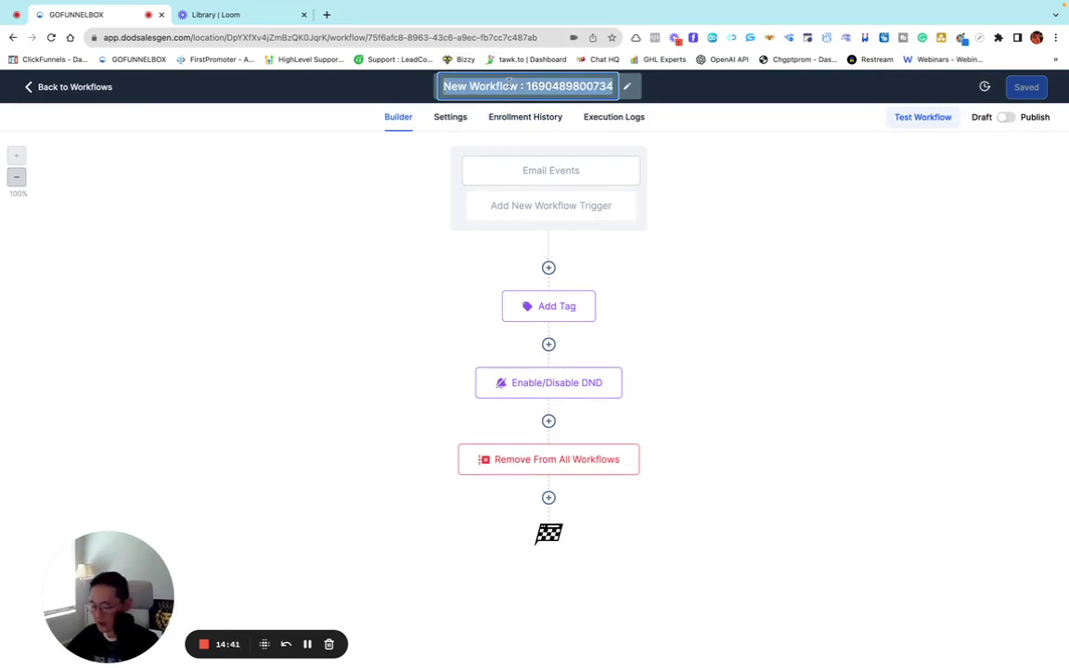
pyautogui.write('Bounced E')
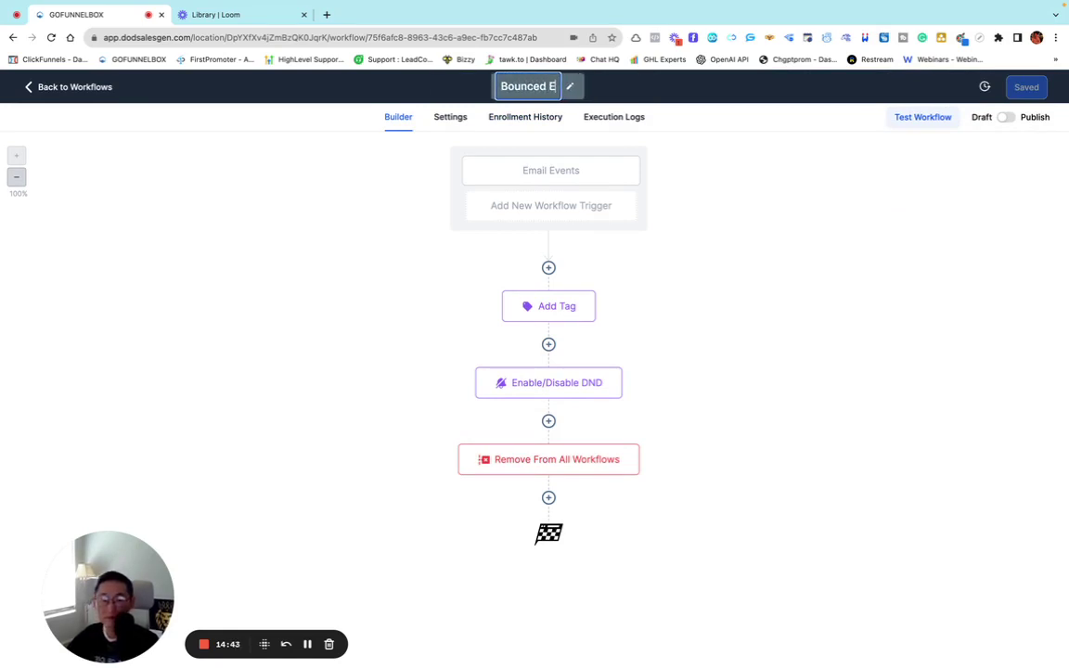
pyautogui.write('mails')
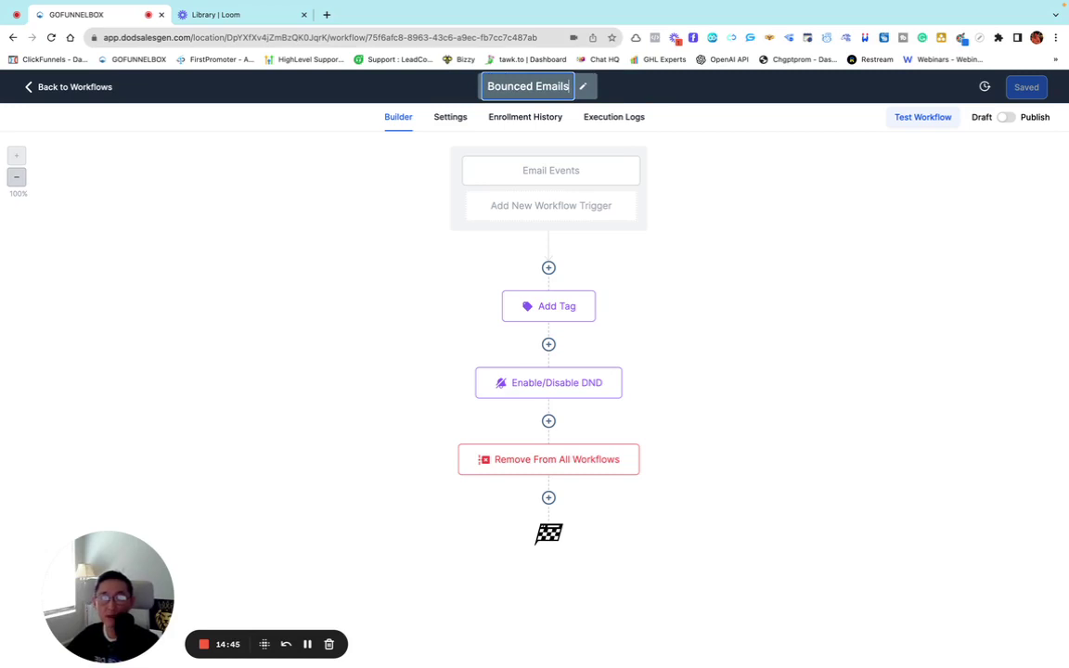
pyautogui.press('Return')
pyautogui.click(1027, 93)
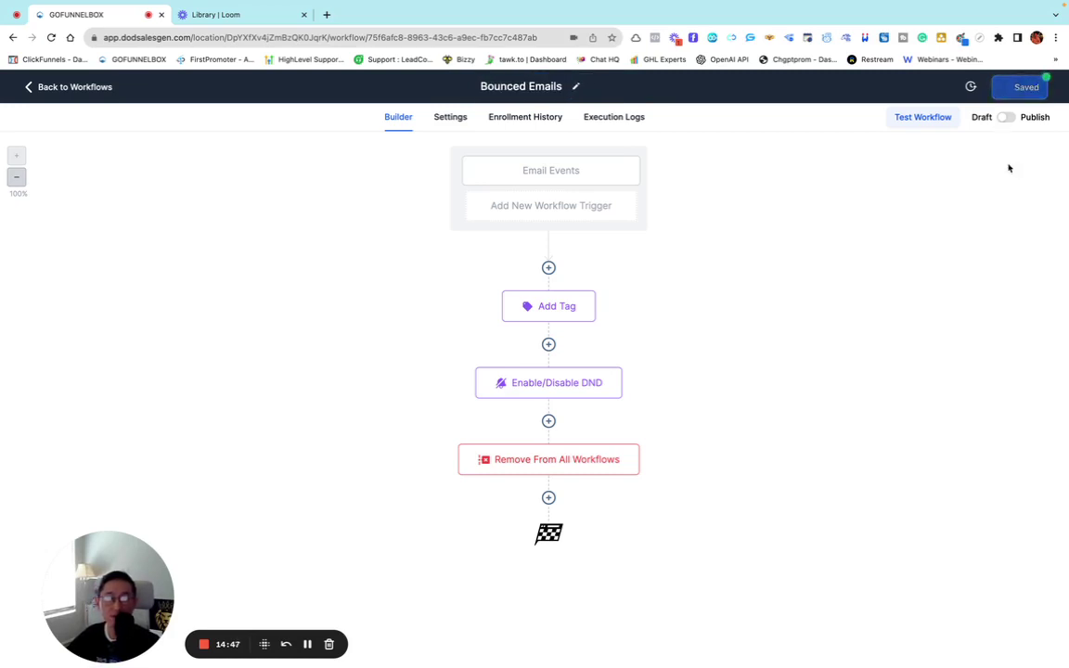
# Publish the Bounced Emails workflow, enable Allow re-entry in its settings, and save the changes
pyautogui.click(1004, 124)
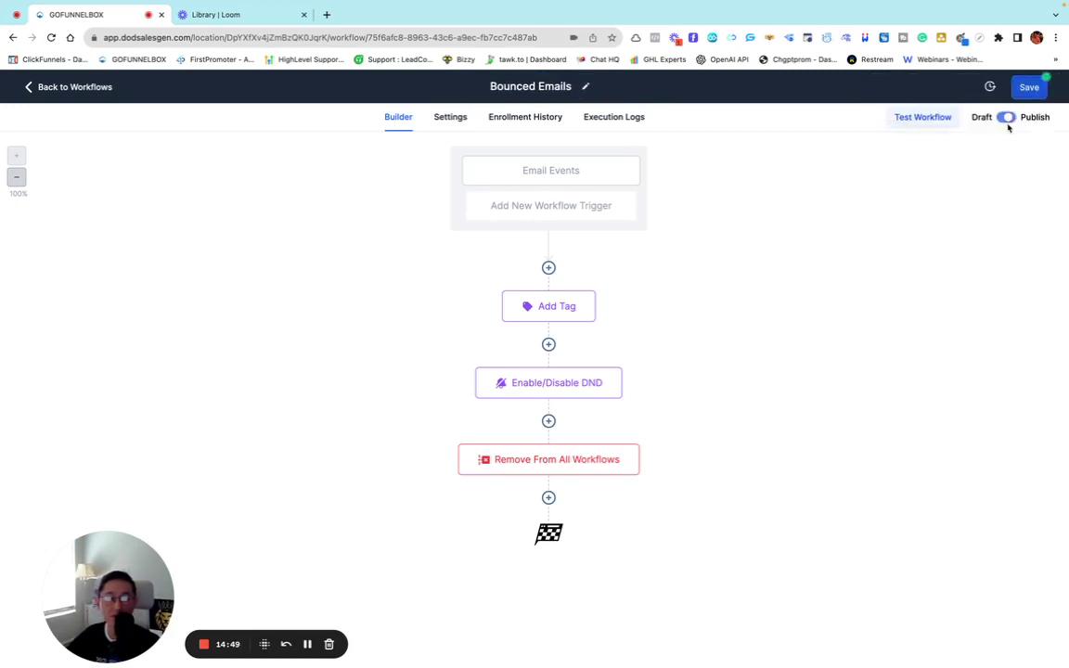
pyautogui.click(1028, 87)
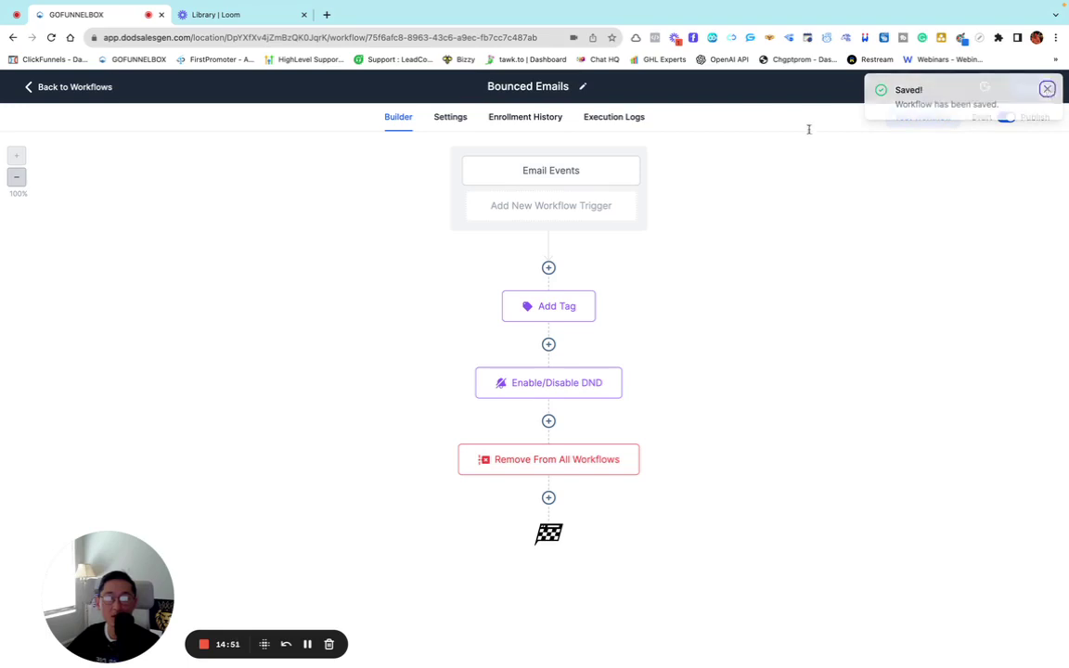
pyautogui.click(450, 117)
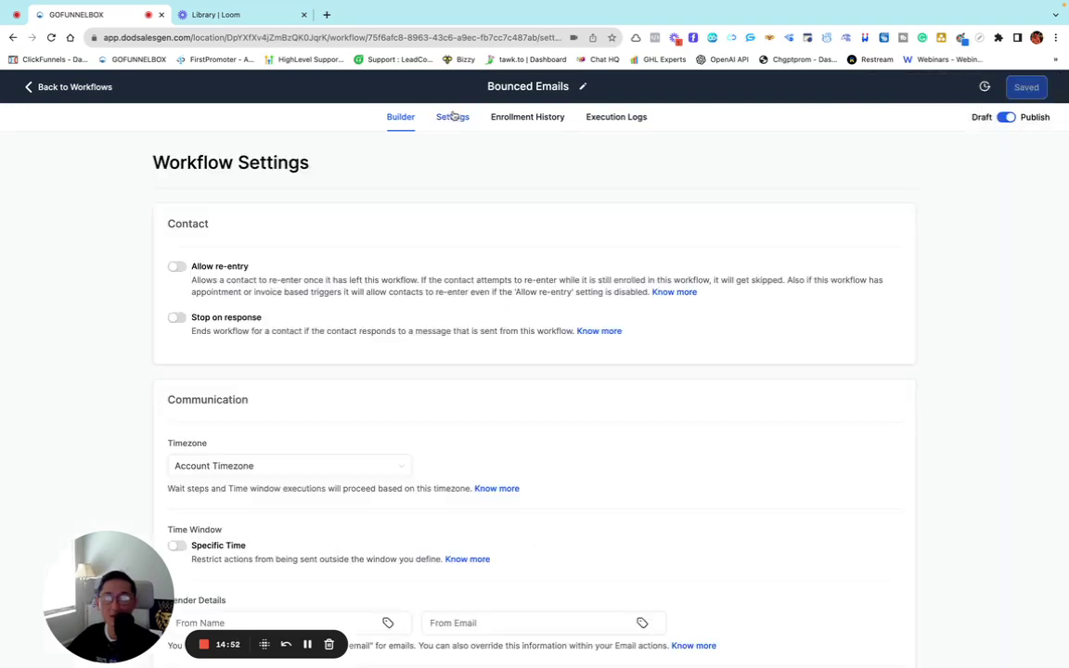
pyautogui.click(176, 267)
pyautogui.click(1029, 87)
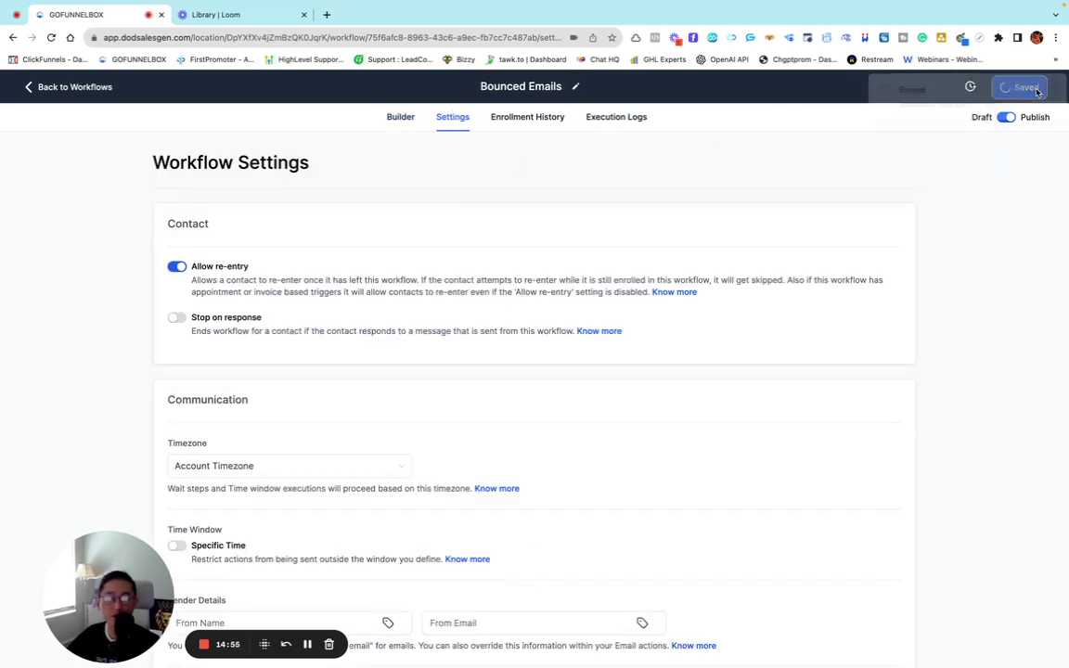
pyautogui.click(399, 120)
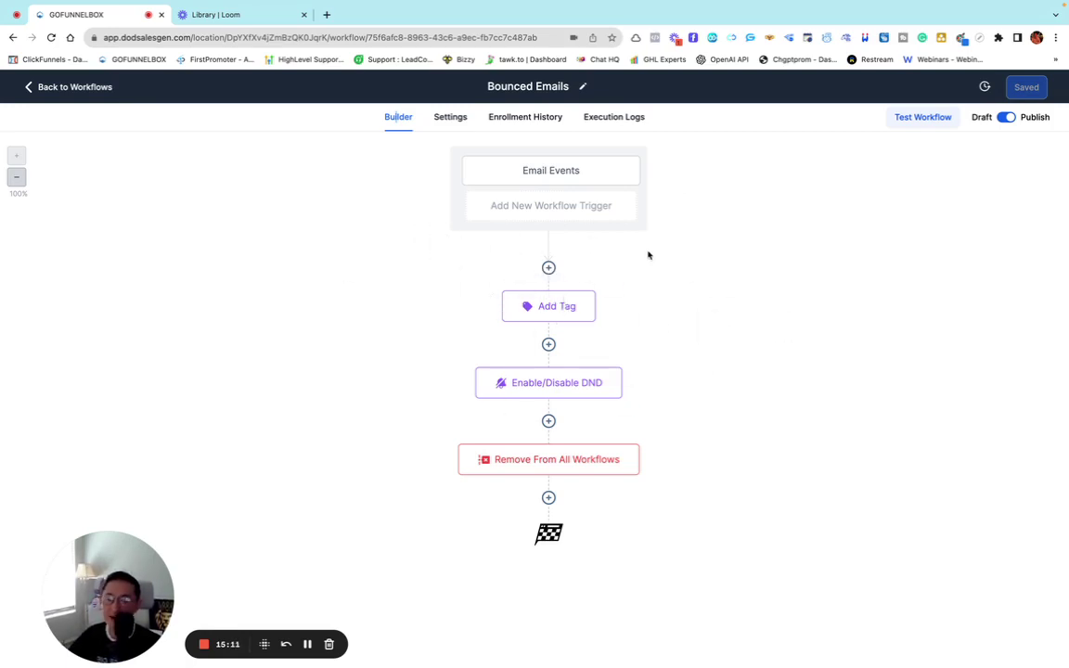
# Return to the DND folder's workflow list, dismiss the phone number notice, and create a new blank workflow
pyautogui.click(63, 87)
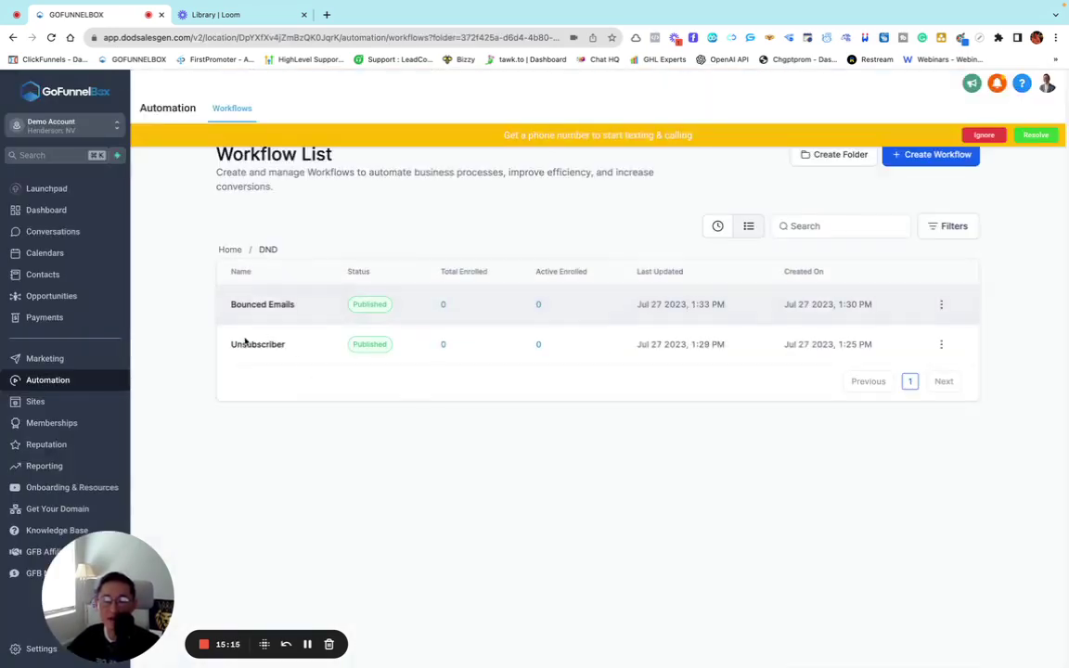
pyautogui.click(980, 134)
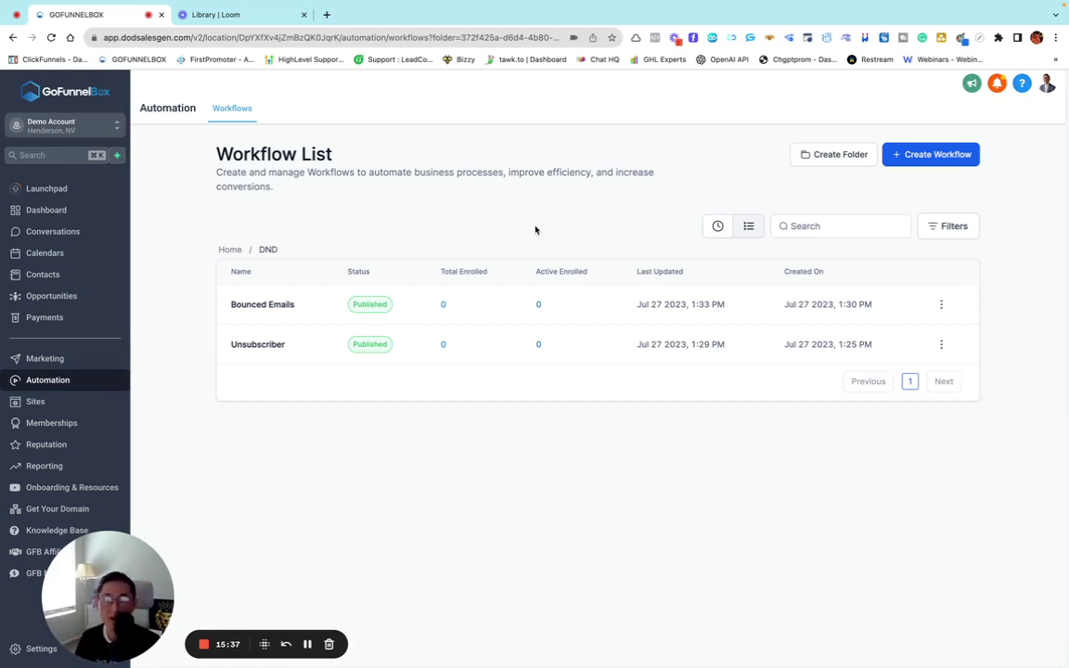
pyautogui.click(900, 154)
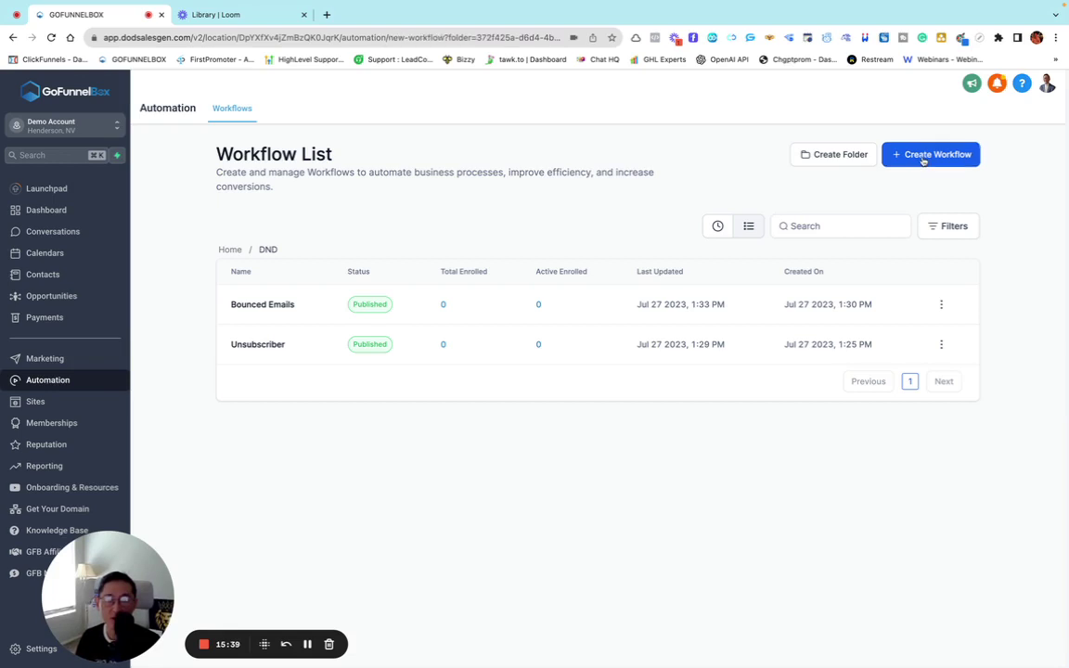
pyautogui.click(391, 333)
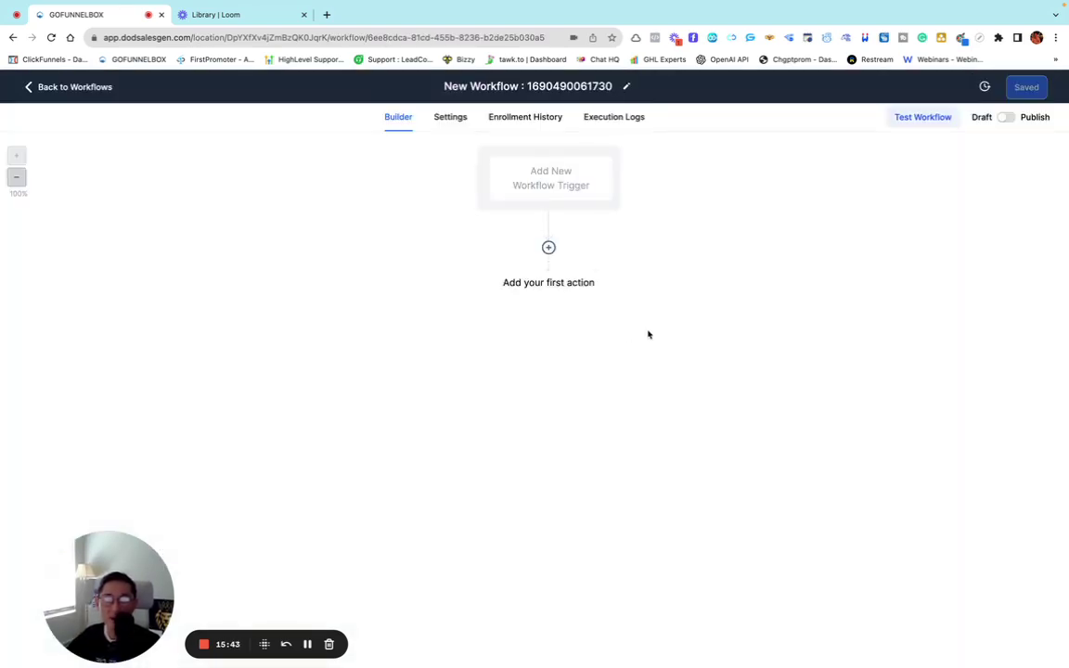
# Rename the new workflow as Email complained (Spam) and save it
pyautogui.click(515, 89)
pyautogui.write('Email c')
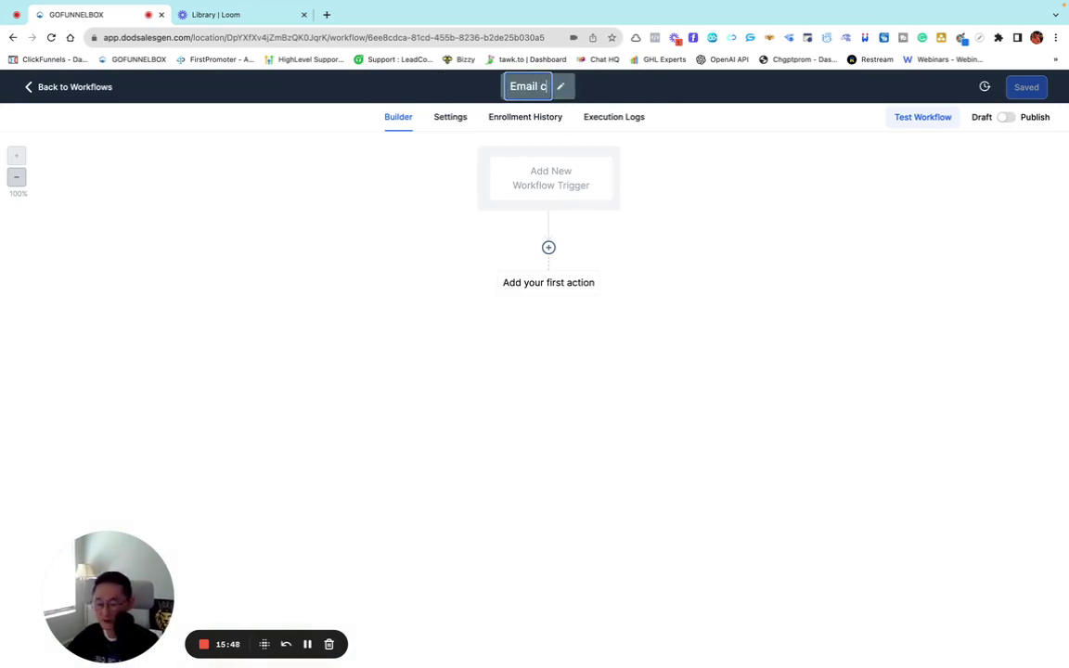
pyautogui.press('BackSpace')
pyautogui.write('co')
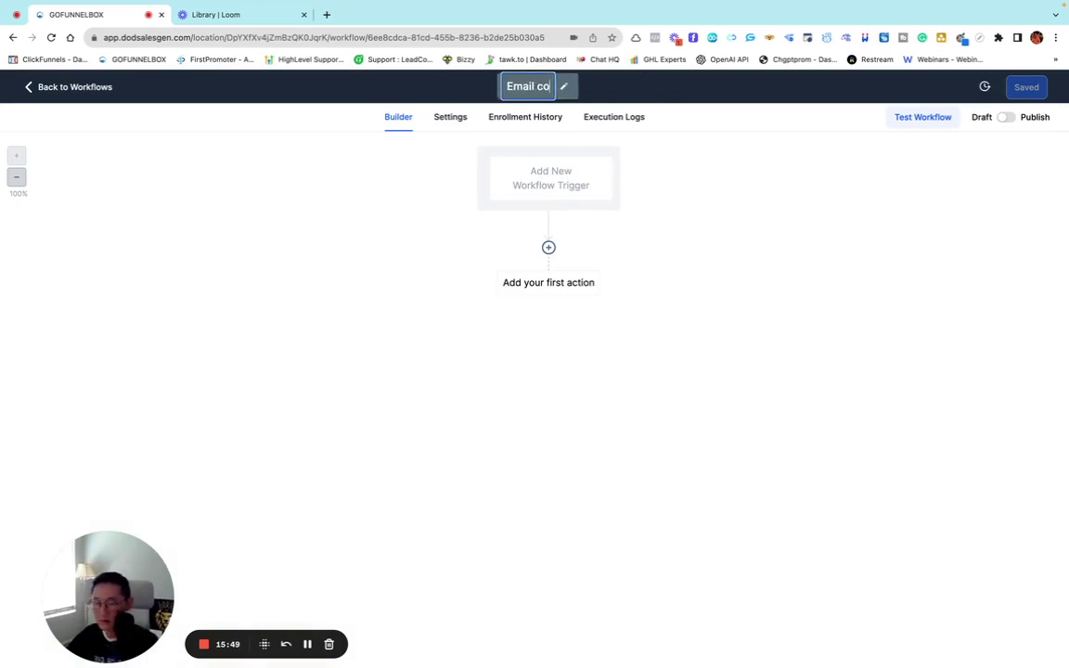
pyautogui.write('mplained ')
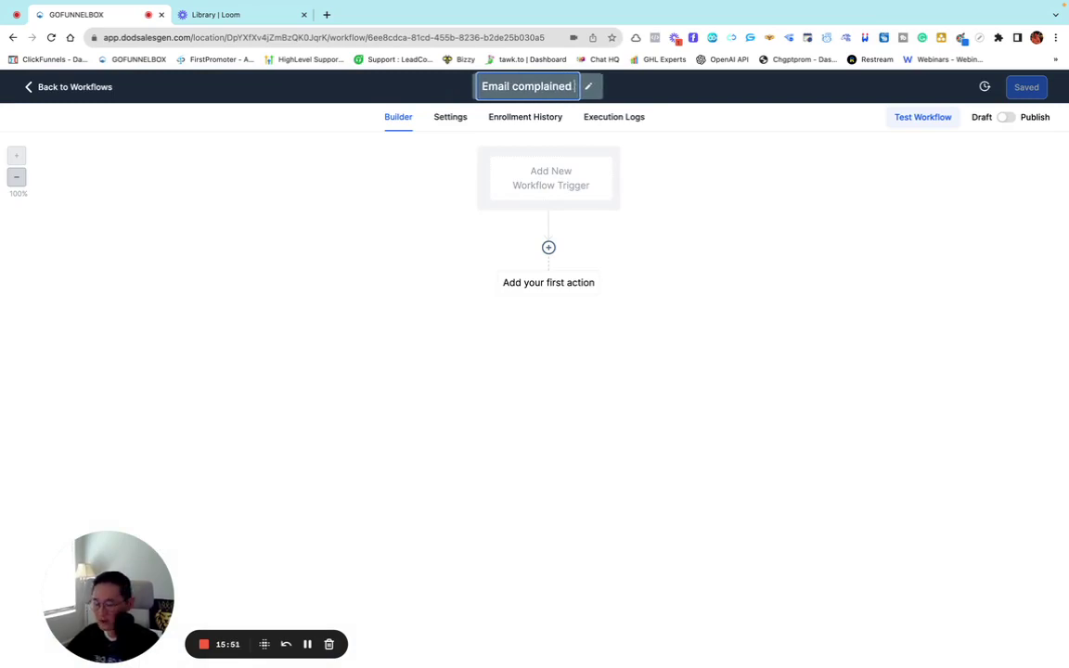
pyautogui.write('(Spam)')
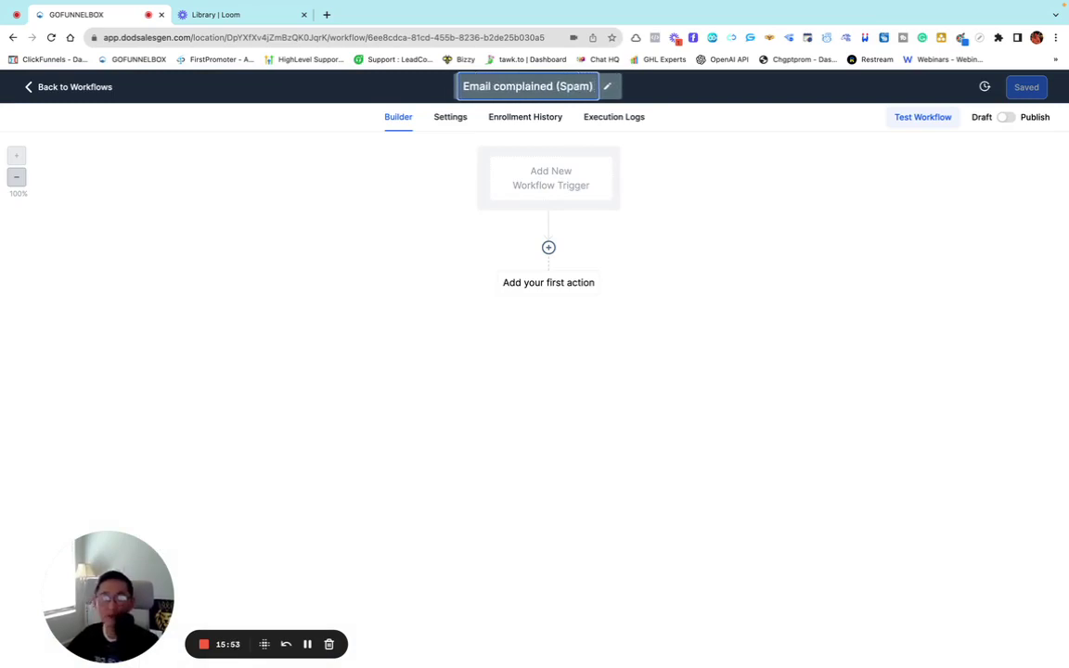
pyautogui.press('Return')
pyautogui.click(1032, 89)
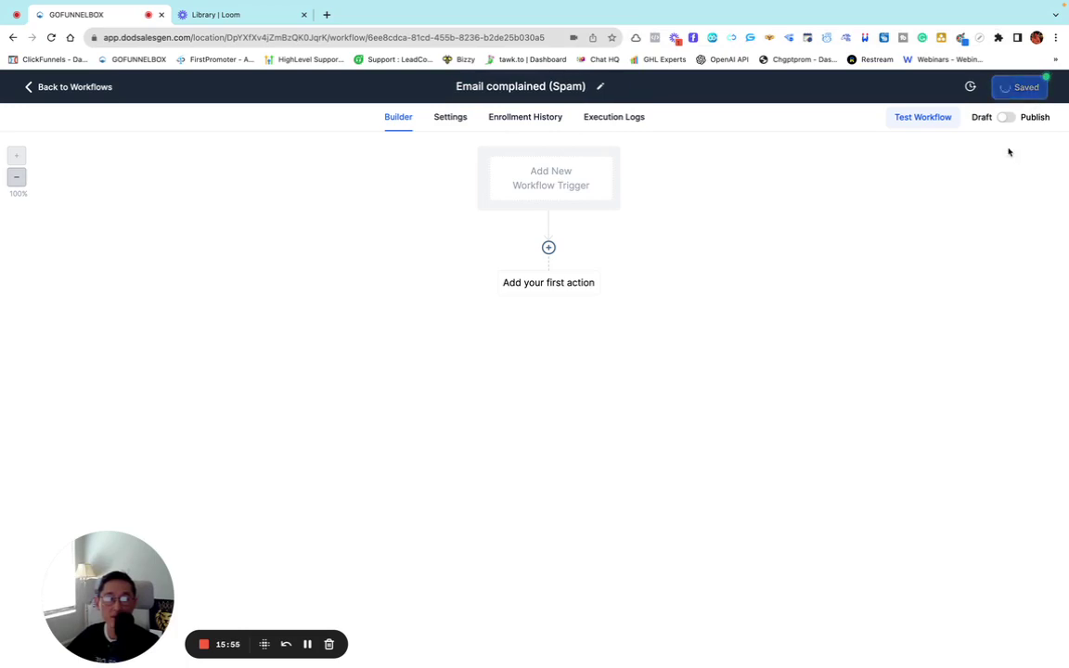
pyautogui.click(1045, 88)
# Add an Email Events trigger with the Event filter set to Complained(SPAM), and save the trigger and the workflow
pyautogui.click(543, 186)
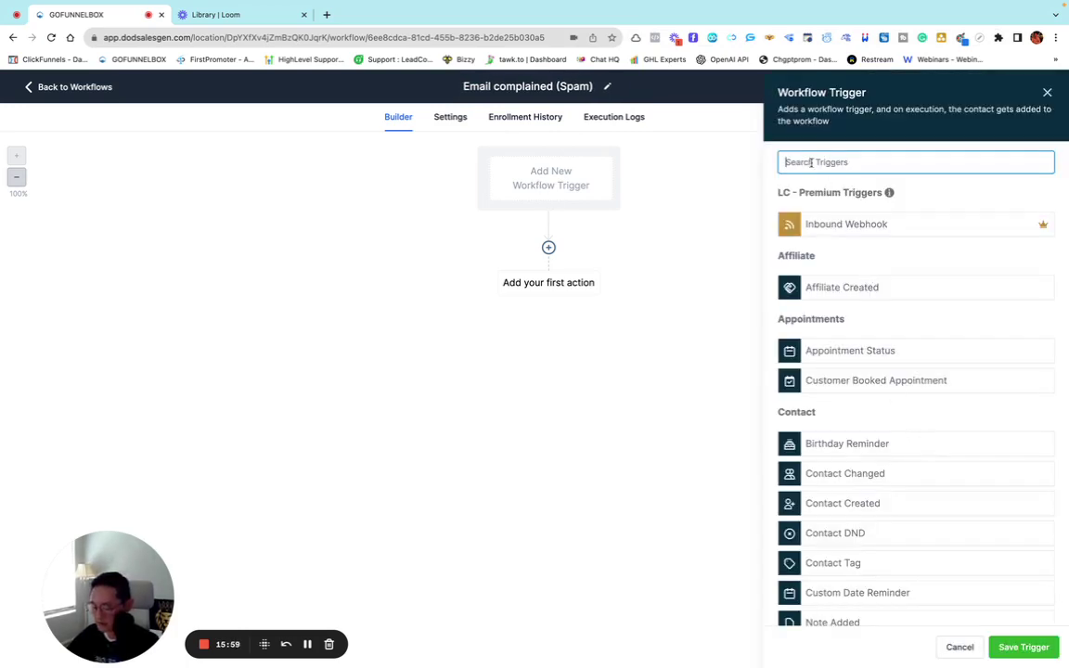
pyautogui.write('email')
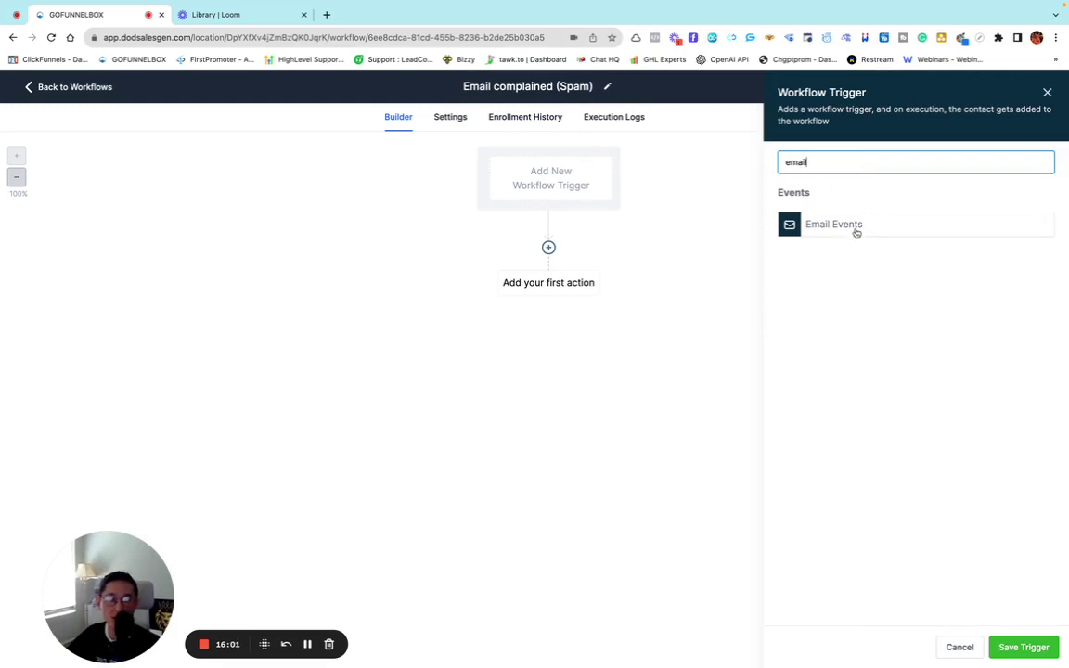
pyautogui.click(847, 226)
pyautogui.click(594, 276)
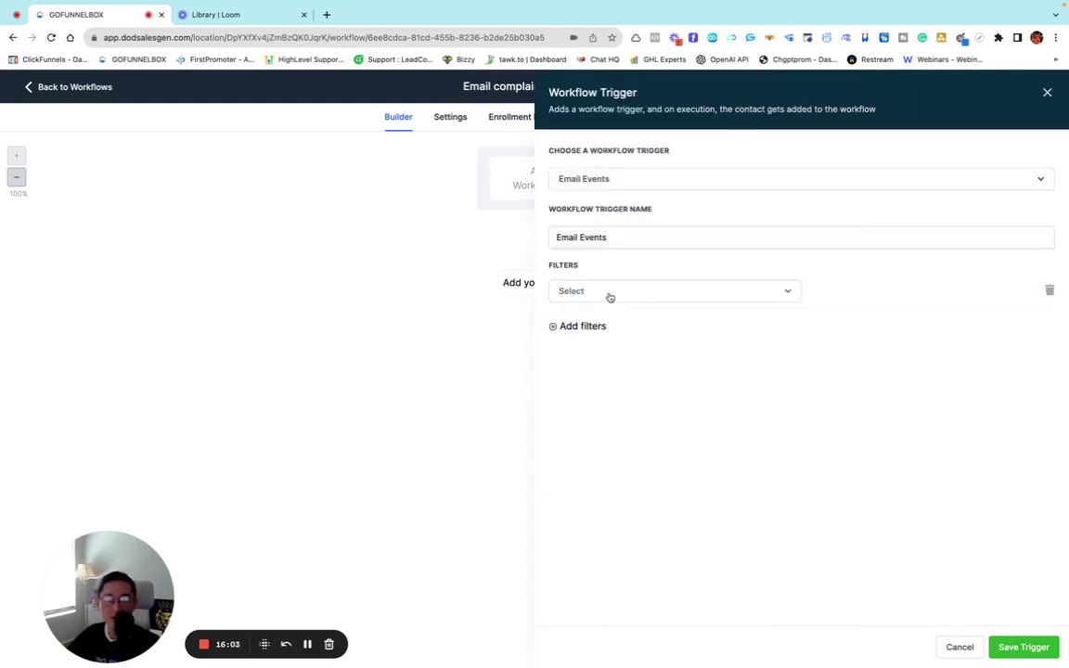
pyautogui.click(611, 293)
pyautogui.click(575, 375)
pyautogui.click(845, 293)
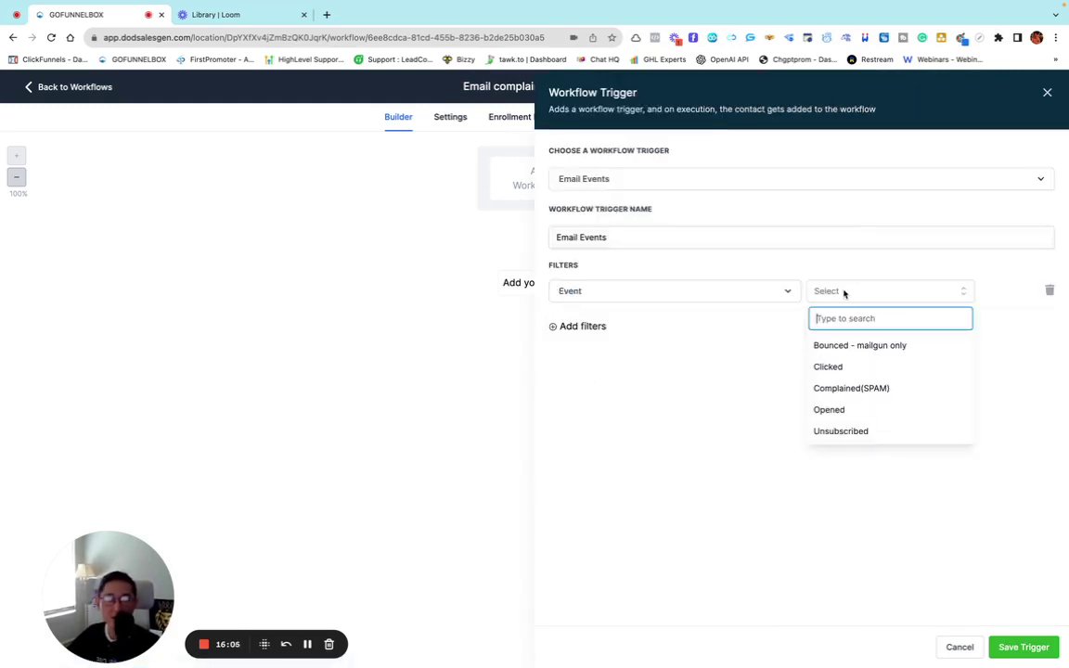
pyautogui.click(866, 392)
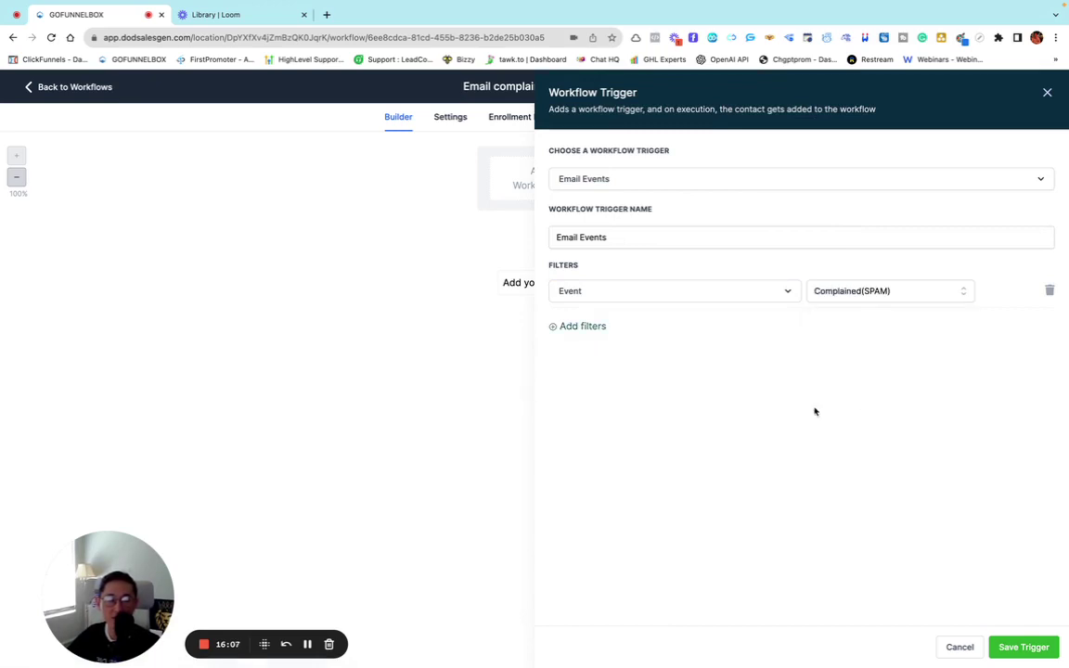
pyautogui.click(1021, 647)
pyautogui.click(1029, 86)
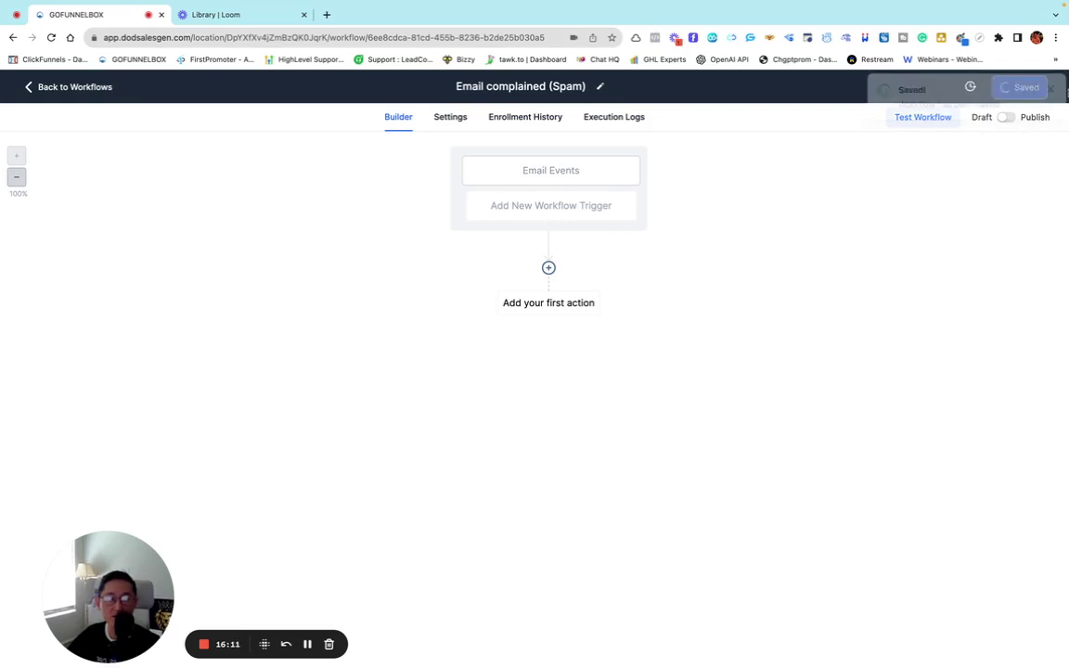
# Insert an Add Contact Tag action as the first action after the Email Events trigger
pyautogui.click(548, 267)
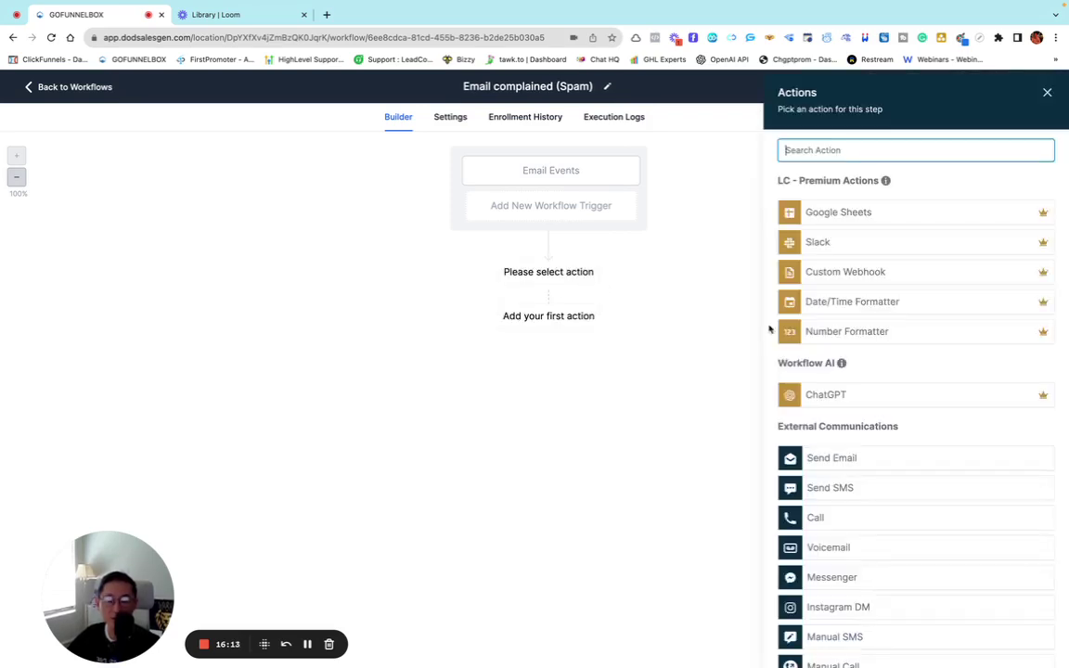
pyautogui.scroll(-2, 909, 437)
pyautogui.scroll(-5, 909, 437)
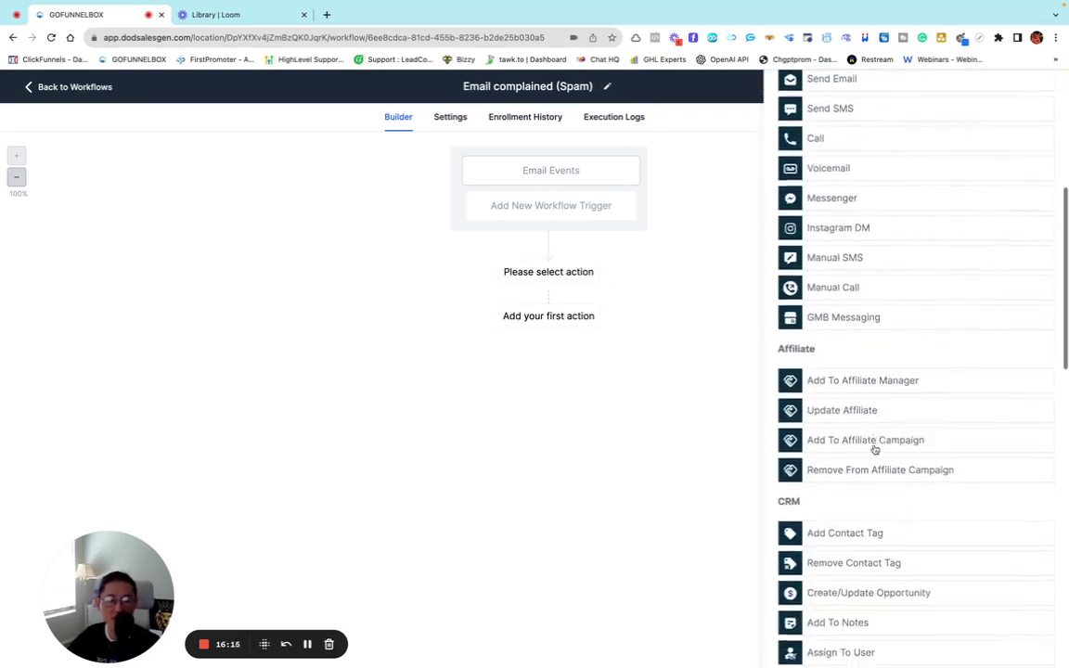
pyautogui.click(844, 475)
# Create the new tag spam-emails for the Add Tag action and save the action
pyautogui.click(811, 227)
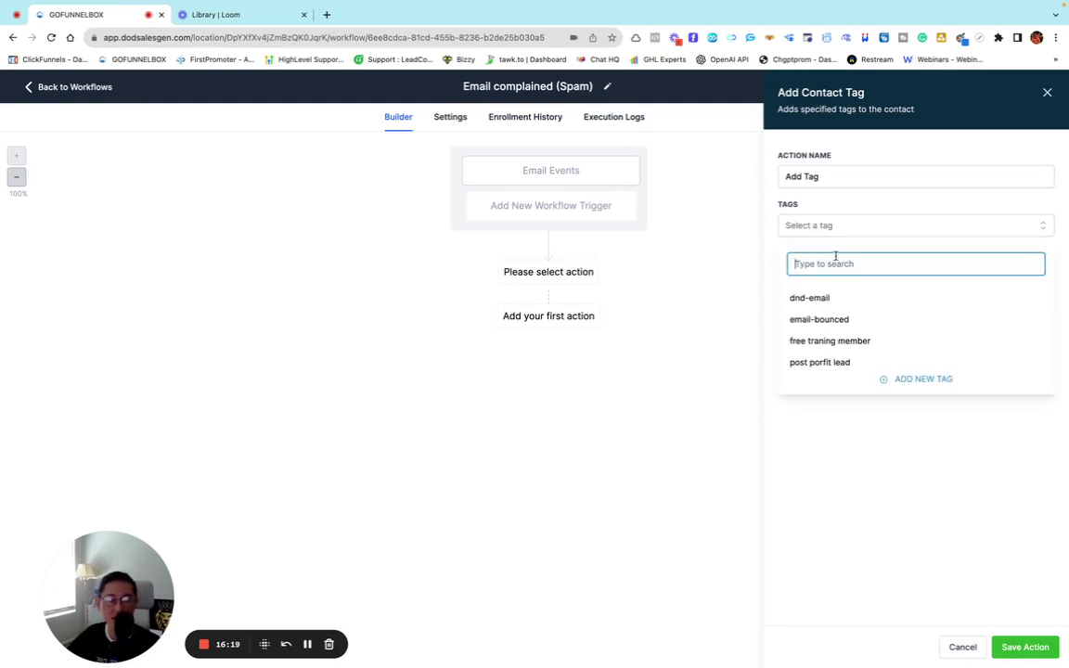
pyautogui.write('sp')
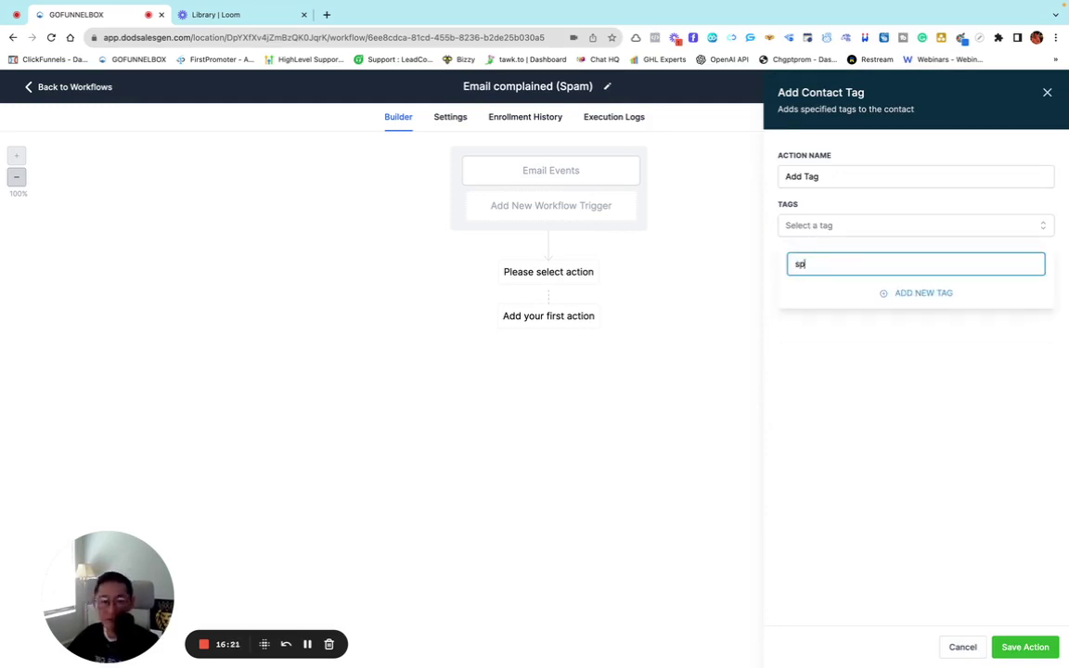
pyautogui.press('BackSpace')
pyautogui.press('BackSpace')
pyautogui.write('ema')
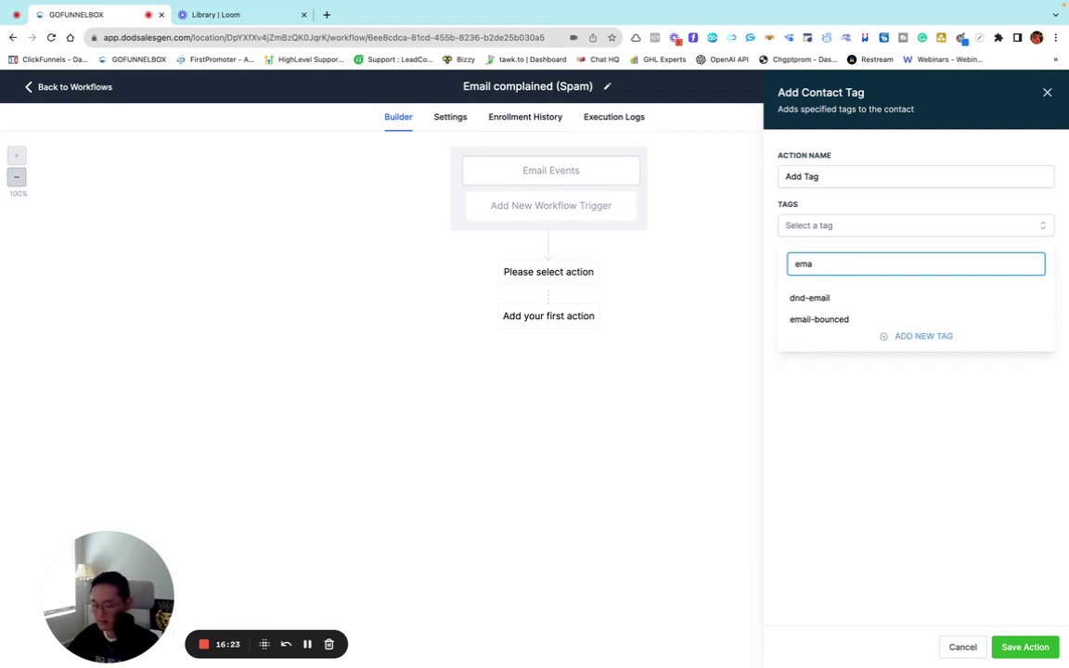
pyautogui.press('BackSpace')
pyautogui.write('spam')
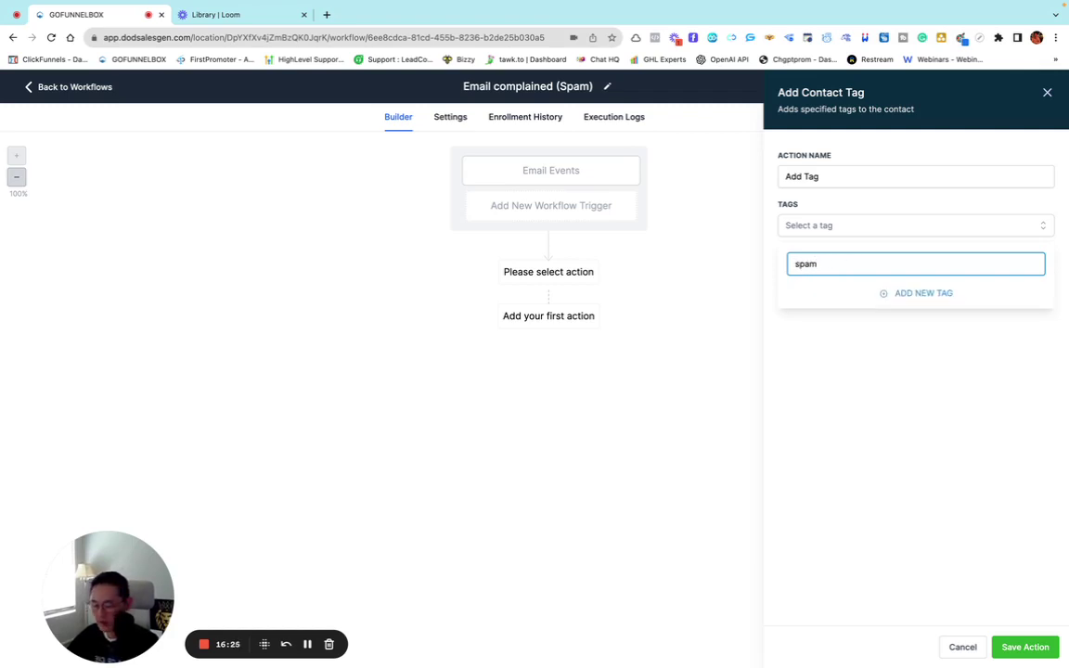
pyautogui.write('-emai')
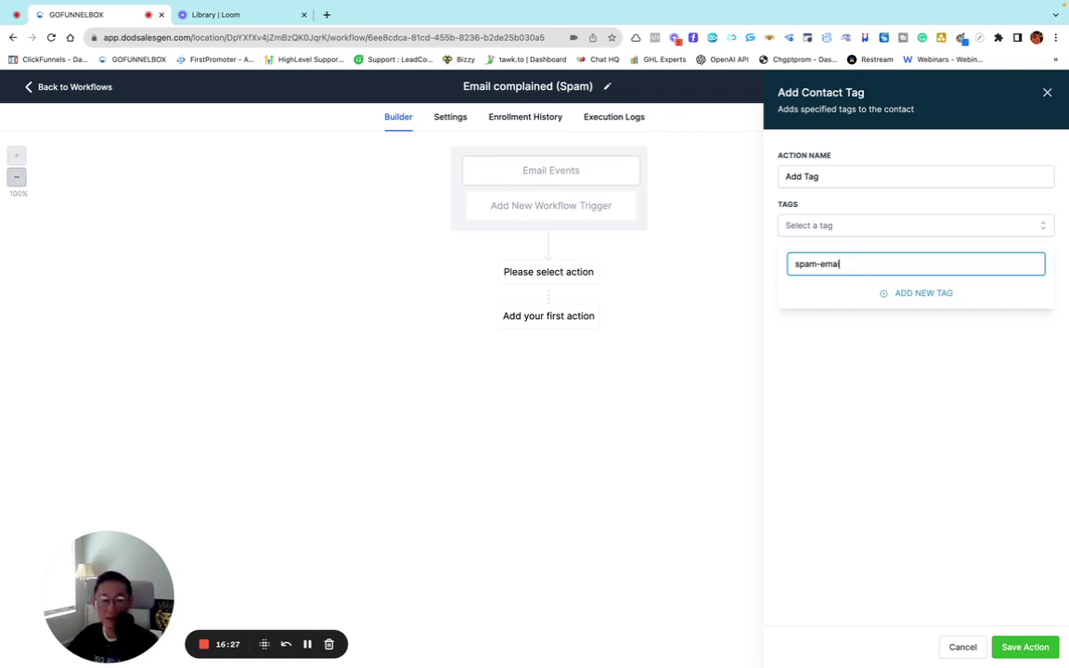
pyautogui.write('ls')
pyautogui.click(918, 295)
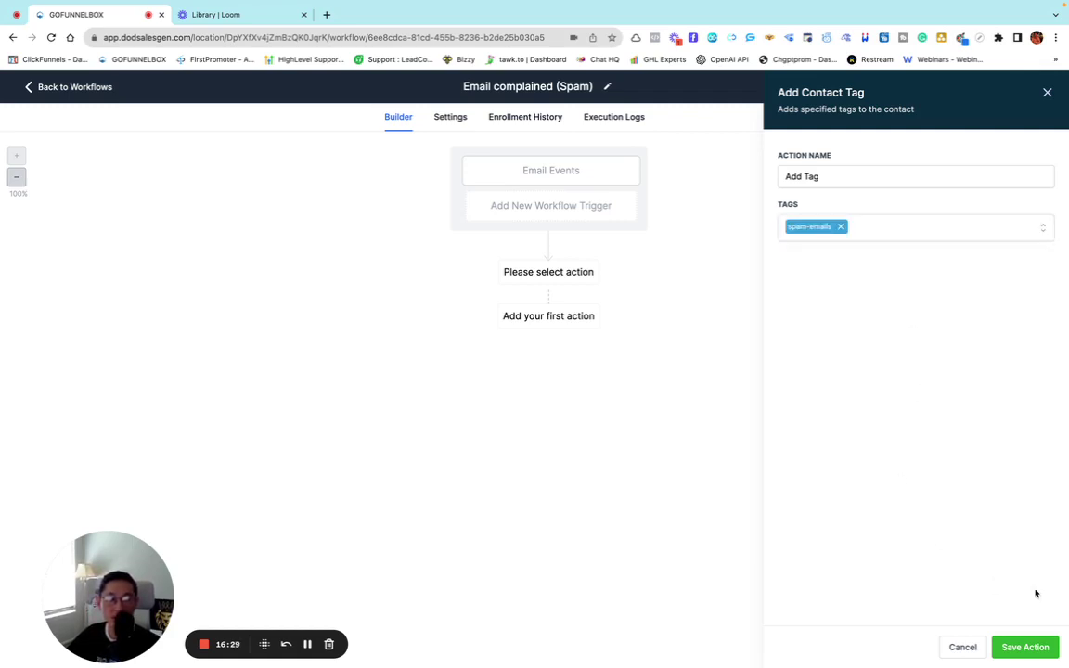
pyautogui.click(1025, 647)
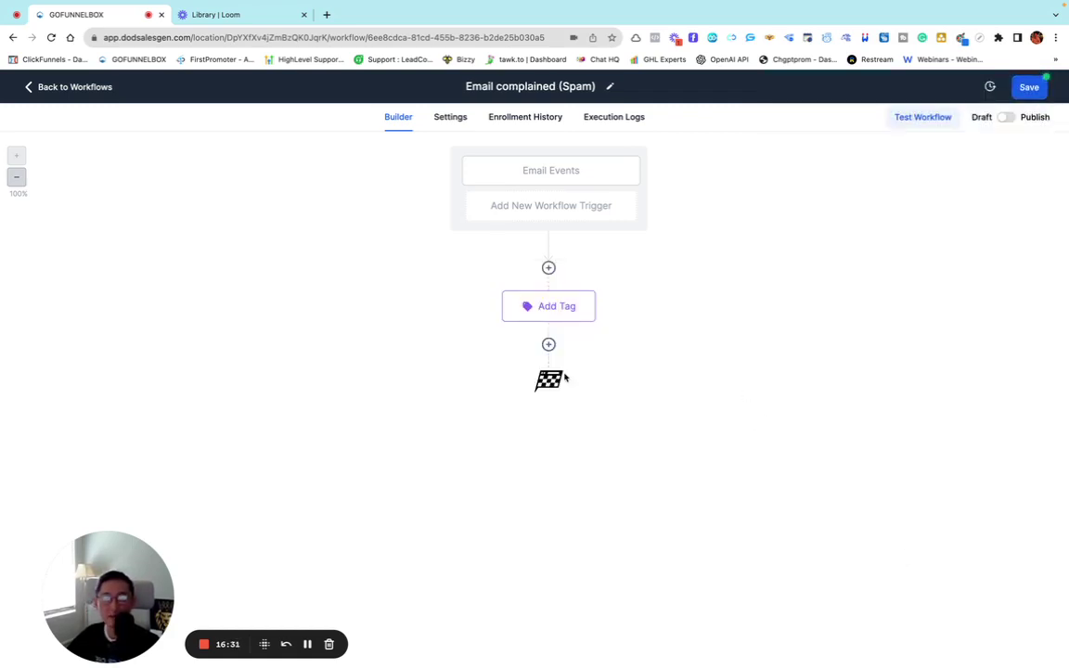
# Insert an Enable/Disable DND action directly after the Add Tag action
pyautogui.click(549, 345)
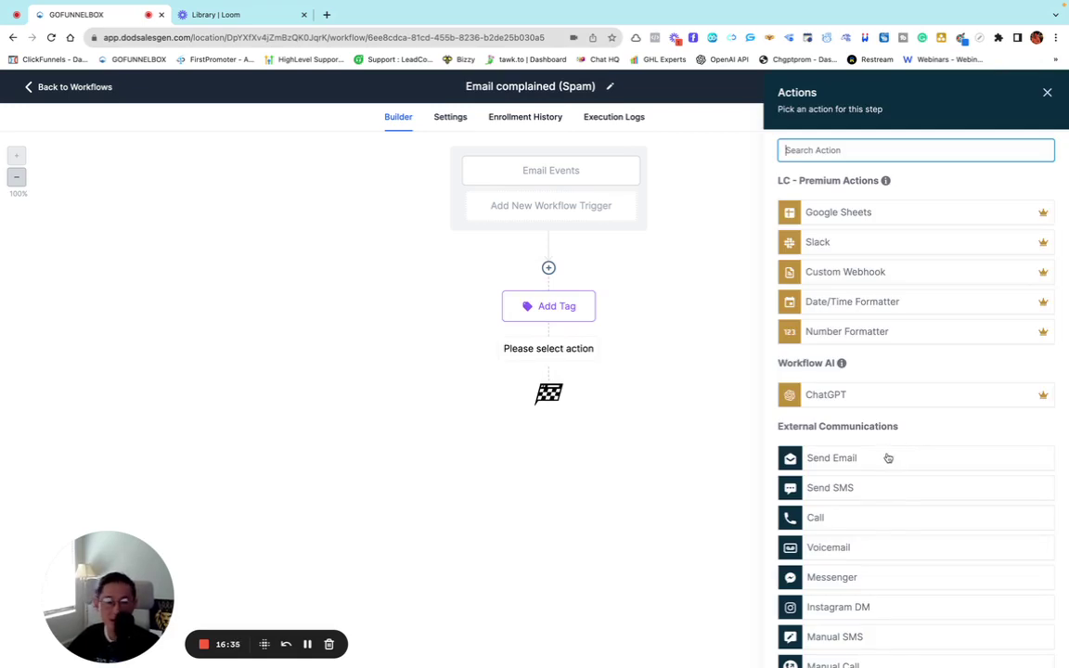
pyautogui.scroll(-3, 887, 457)
pyautogui.scroll(-1, 887, 454)
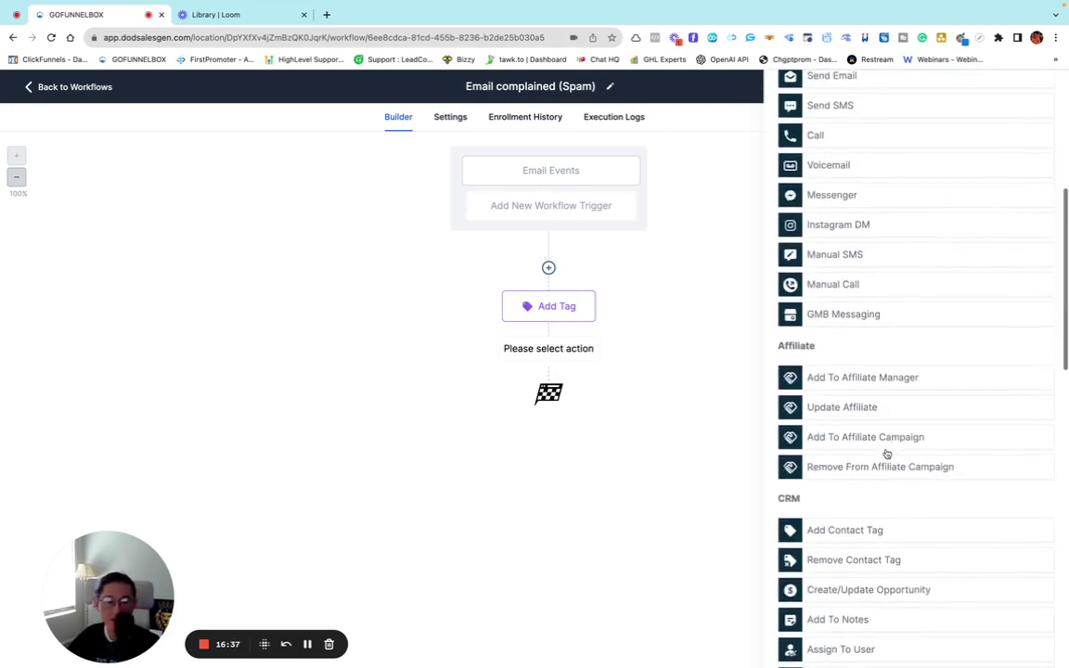
pyautogui.scroll(-5, 887, 454)
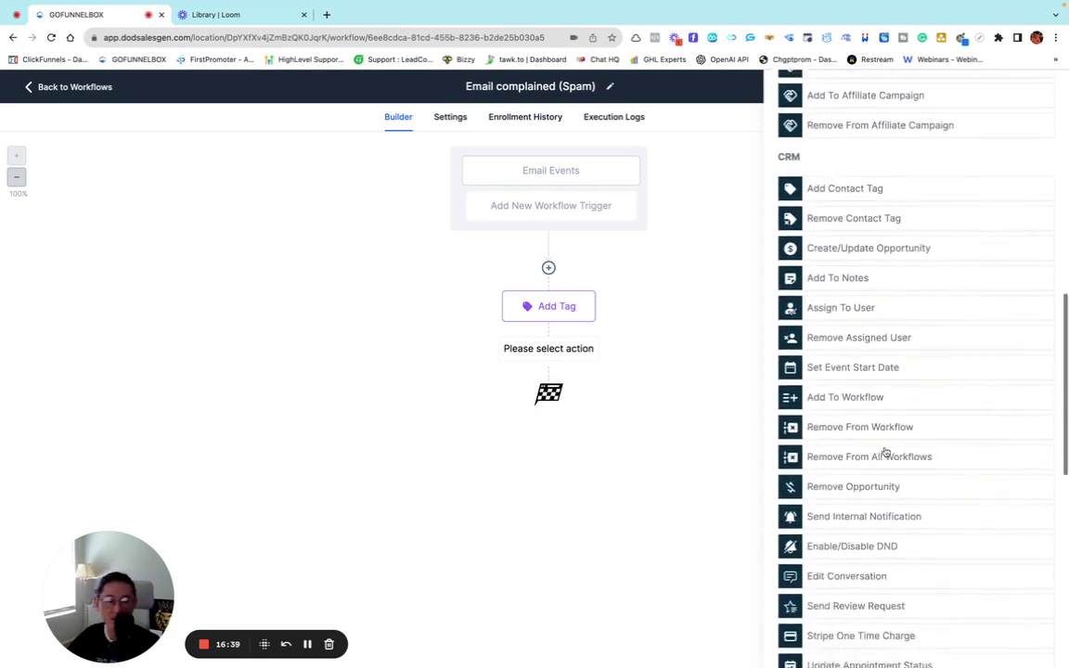
pyautogui.scroll(-2, 884, 451)
pyautogui.click(844, 455)
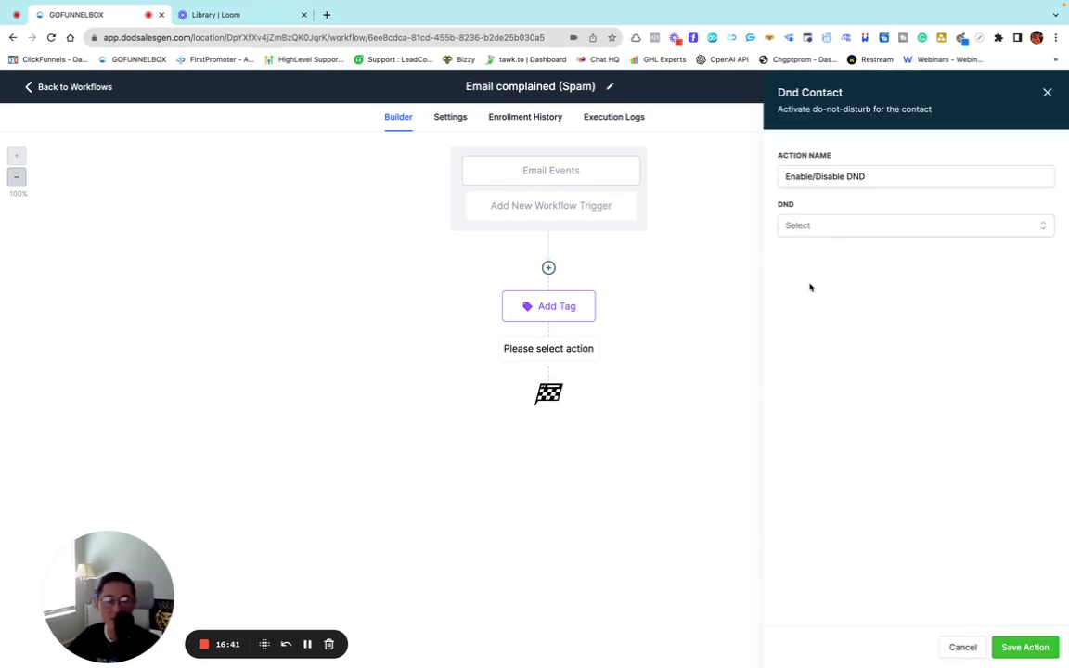
# Set the DND action to Enable DND for specific channels with the Email channel, and save the action and the workflow
pyautogui.click(803, 224)
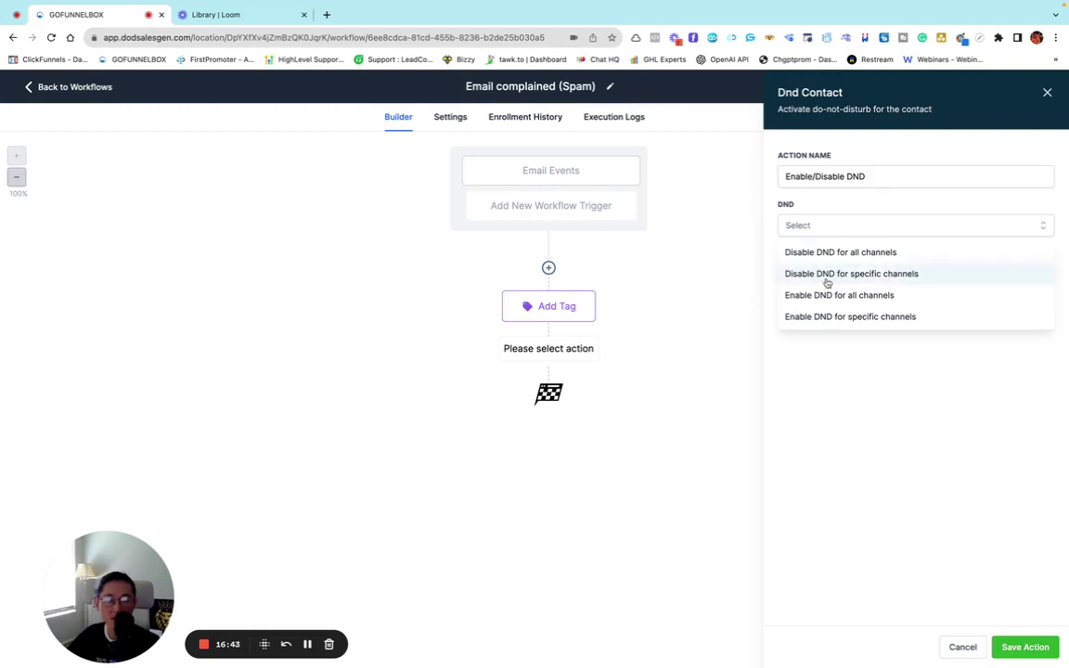
pyautogui.click(857, 318)
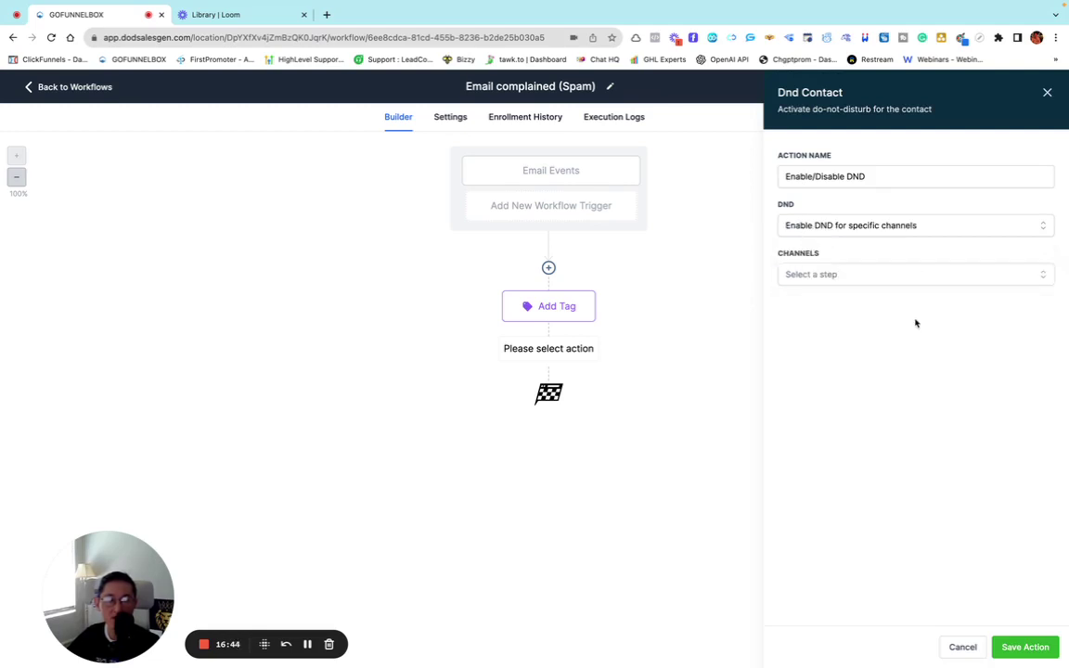
pyautogui.click(868, 275)
pyautogui.click(801, 390)
pyautogui.click(968, 558)
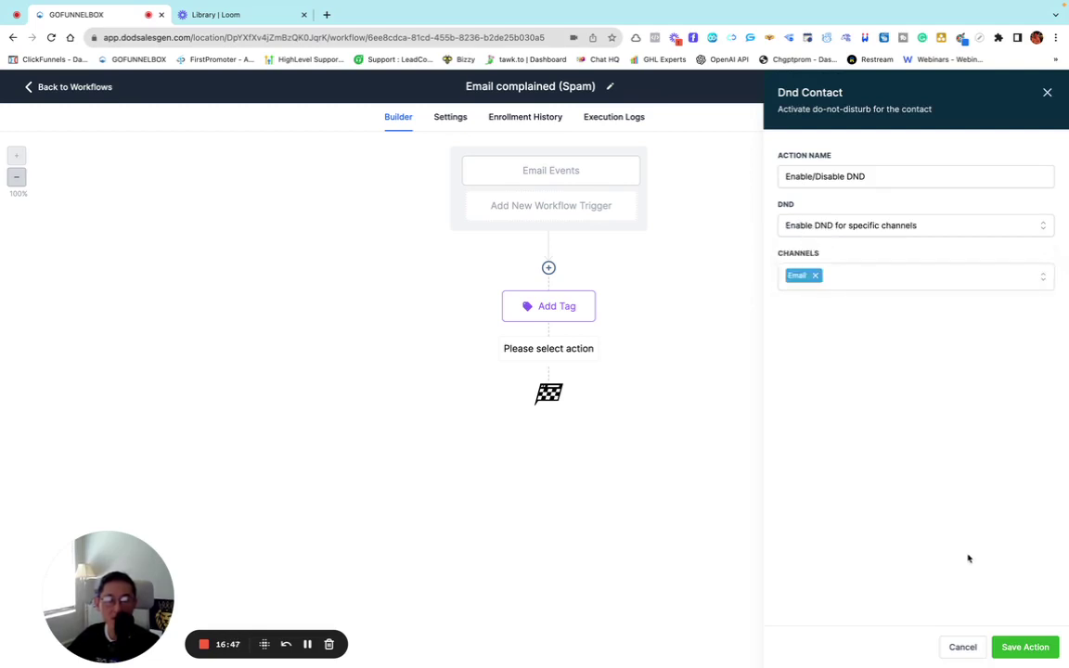
pyautogui.click(1024, 648)
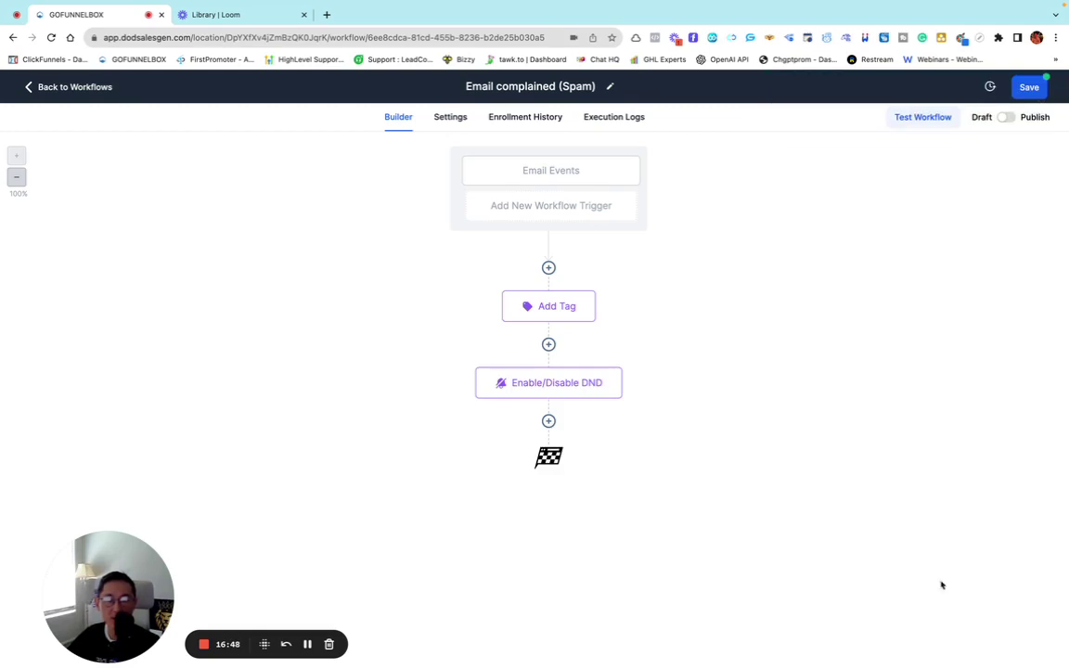
pyautogui.click(1028, 87)
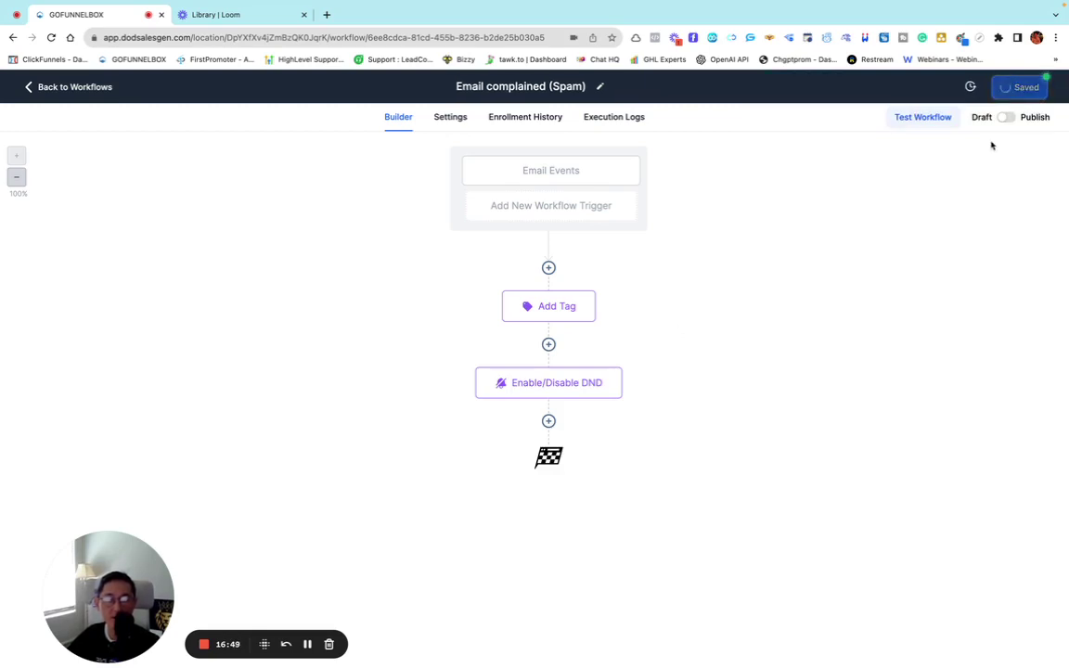
# Add a Remove From All Workflows action after Enable/Disable DND with its default settings, and save the action and the workflow
pyautogui.click(549, 422)
pyautogui.scroll(-10, 840, 421)
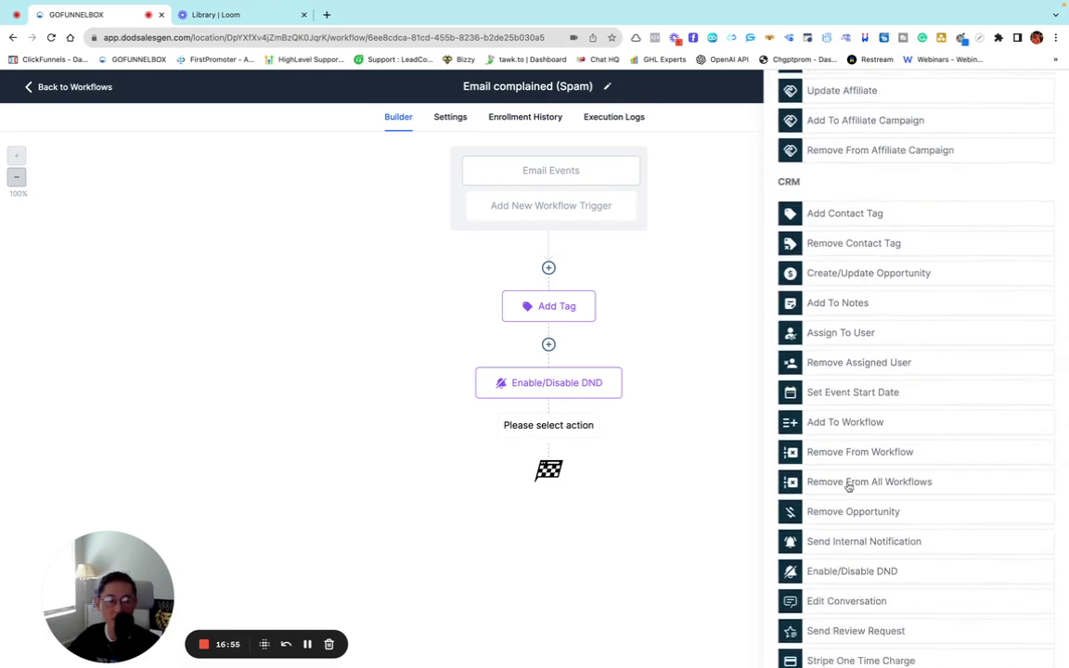
pyautogui.click(872, 485)
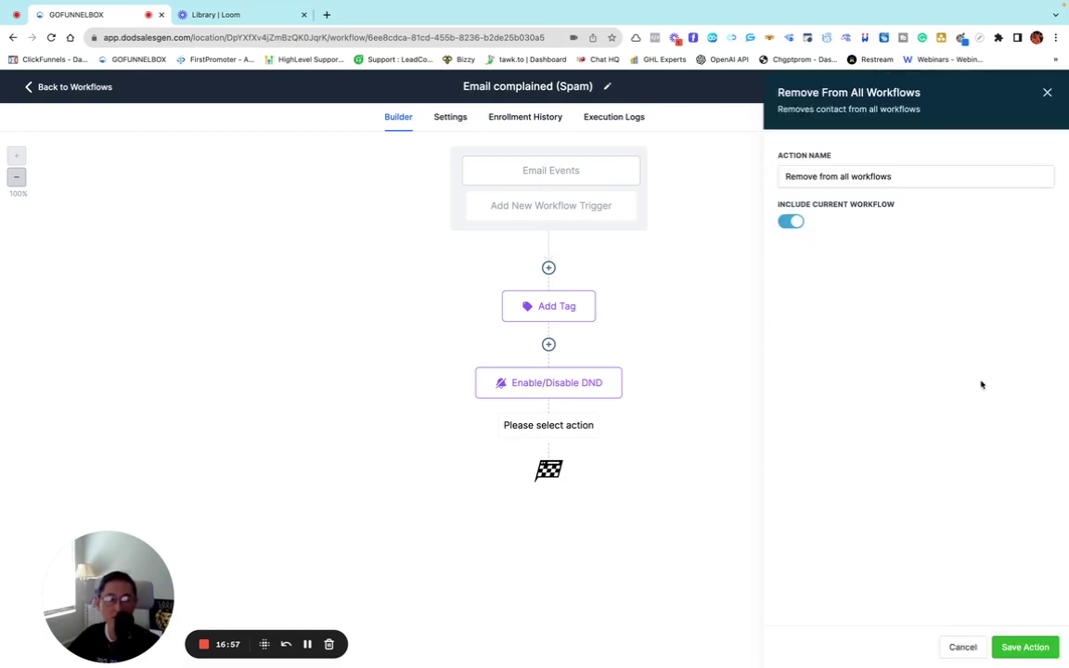
pyautogui.click(1022, 640)
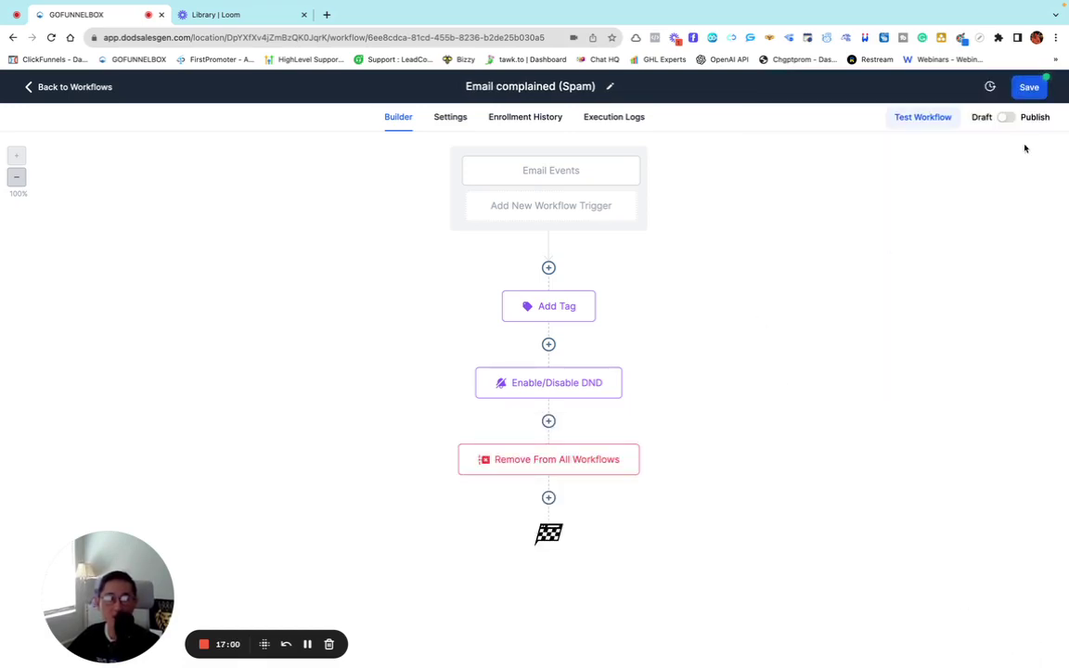
pyautogui.click(1030, 87)
pyautogui.click(1046, 89)
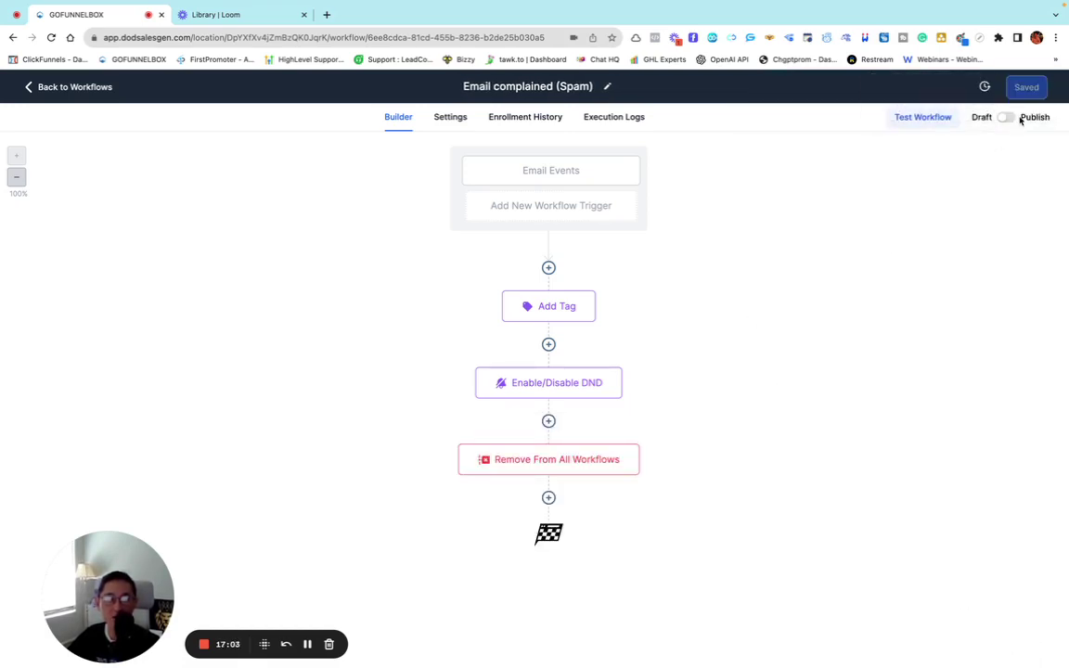
# Publish the Email complained (Spam) workflow, save it and return to the workflows list
pyautogui.click(1007, 118)
pyautogui.click(1030, 88)
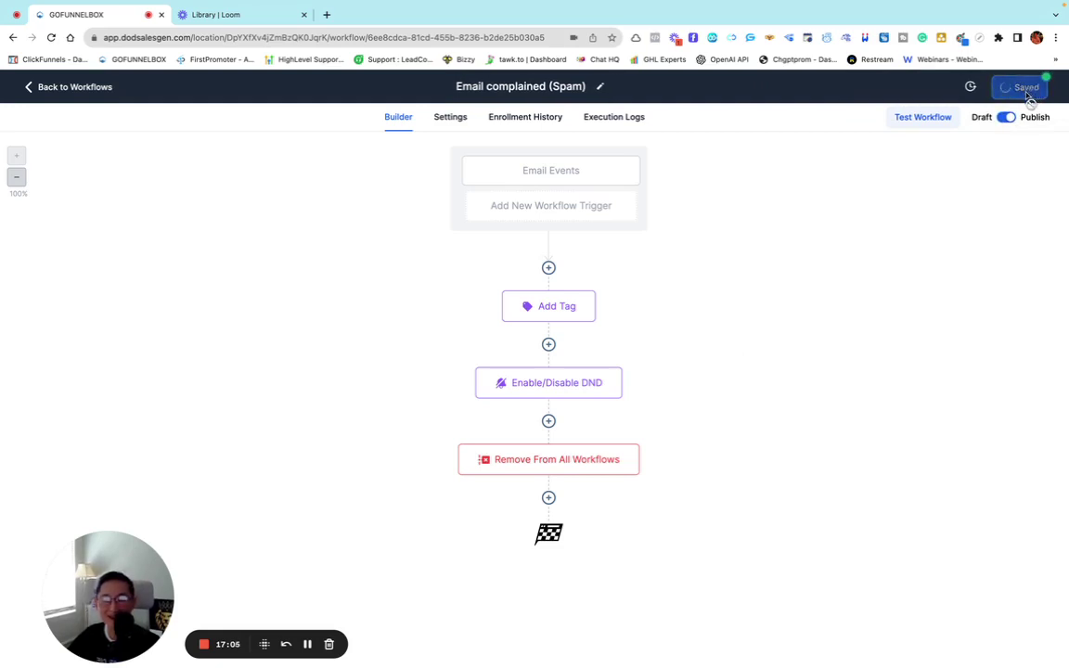
pyautogui.click(1048, 89)
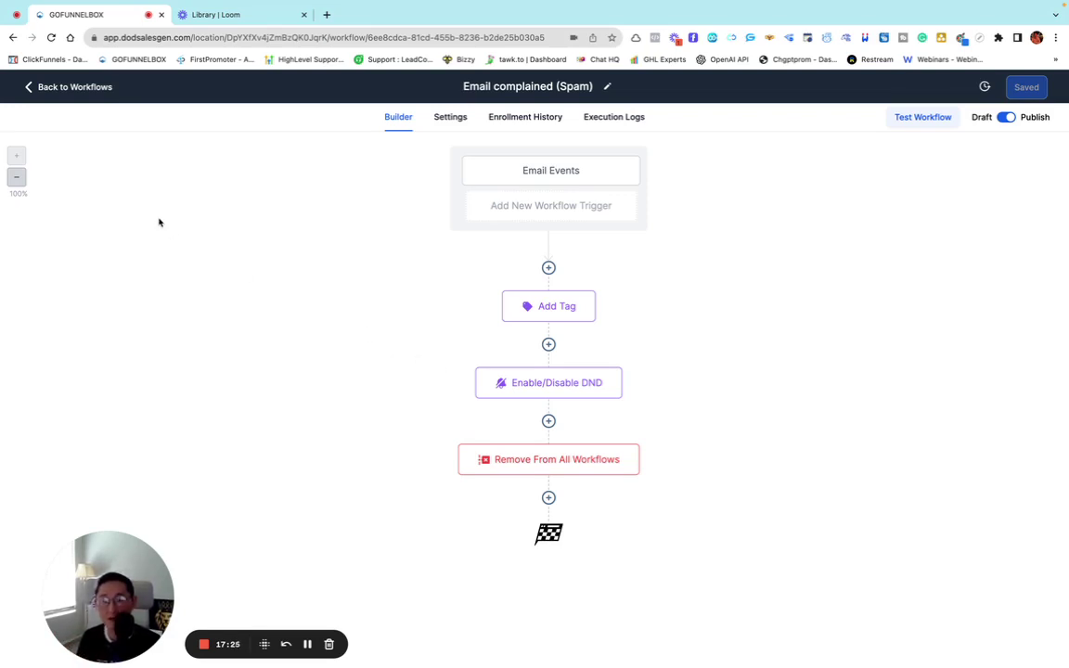
pyautogui.click(61, 86)
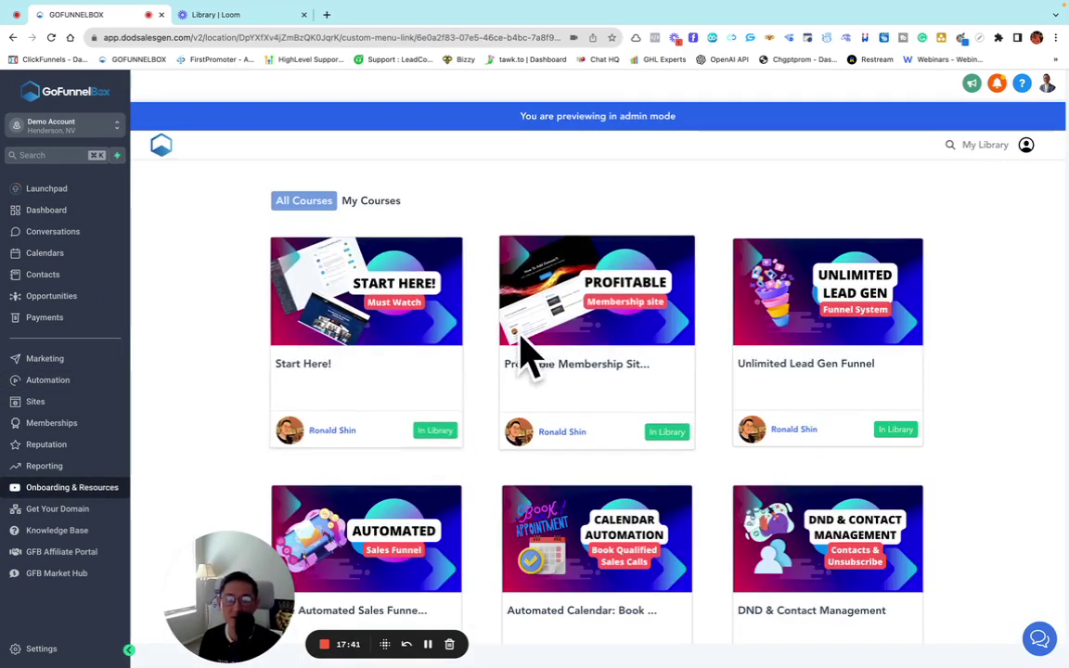
# Look through the Onboarding & Resources course library as far as the DND & Contact Management course
pyautogui.scroll(-1, 524, 337)
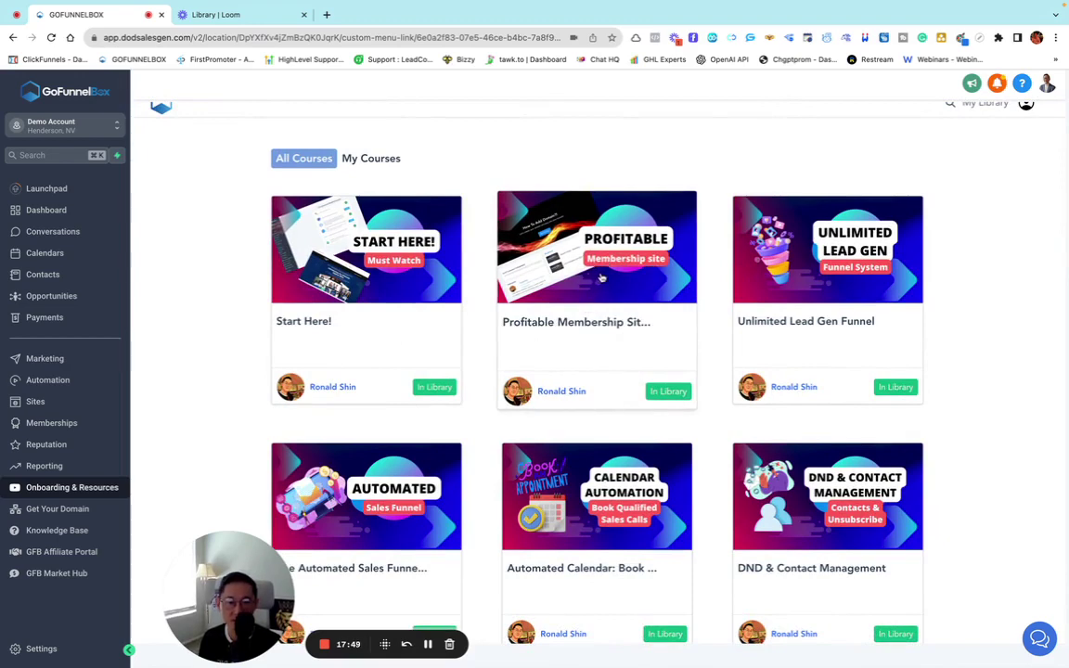
pyautogui.scroll(-1, 601, 277)
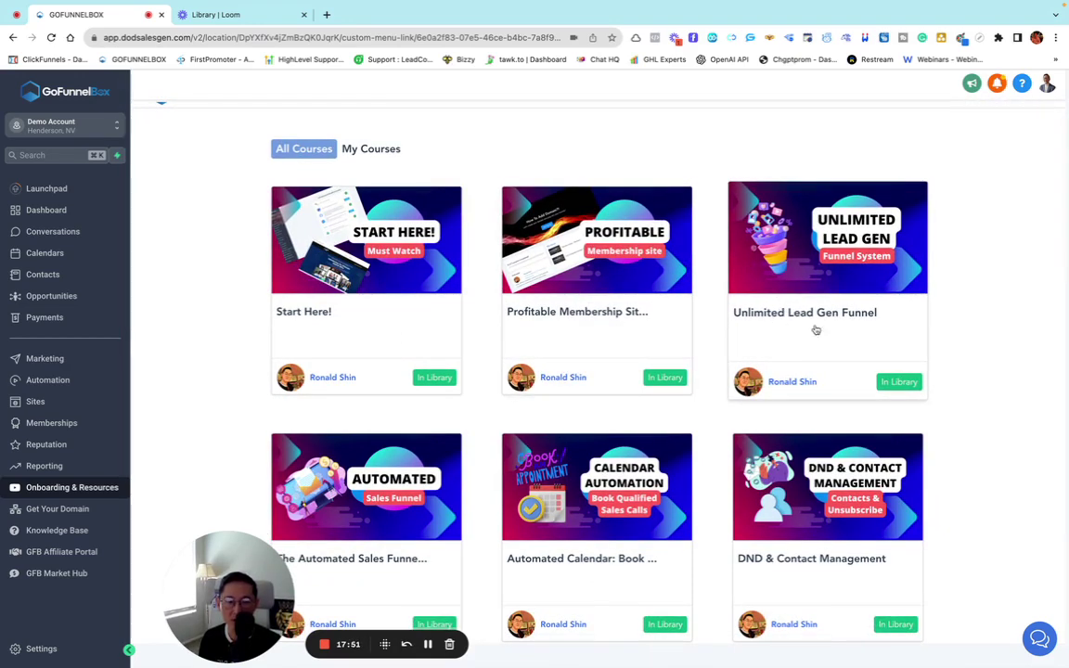
pyautogui.scroll(-2, 836, 325)
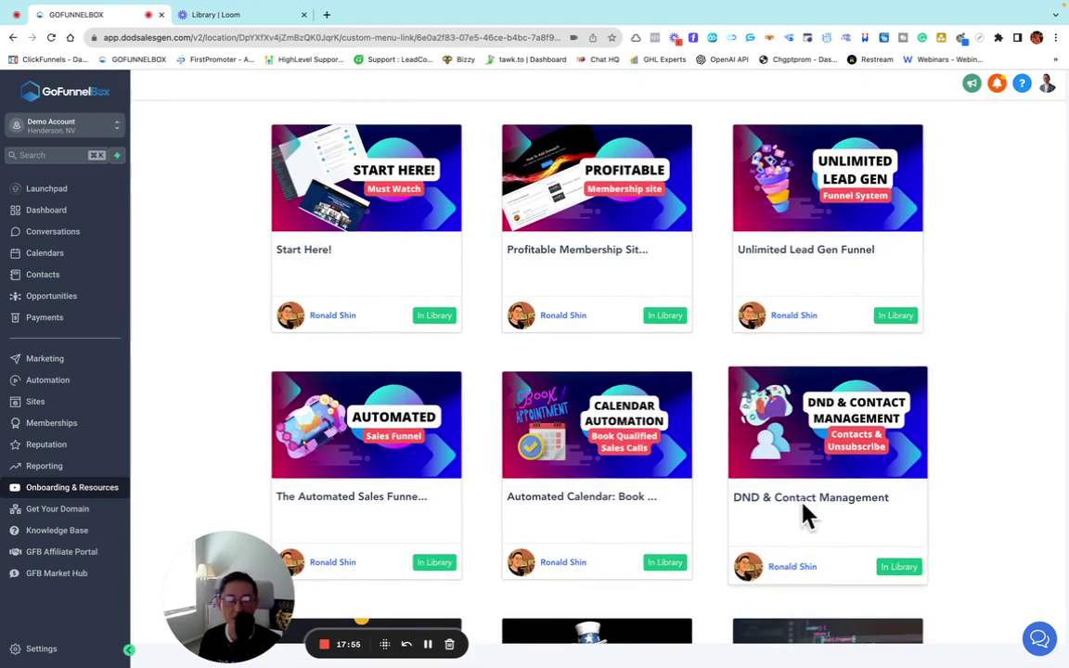
pyautogui.scroll(1, 861, 460)
pyautogui.scroll(1, 861, 461)
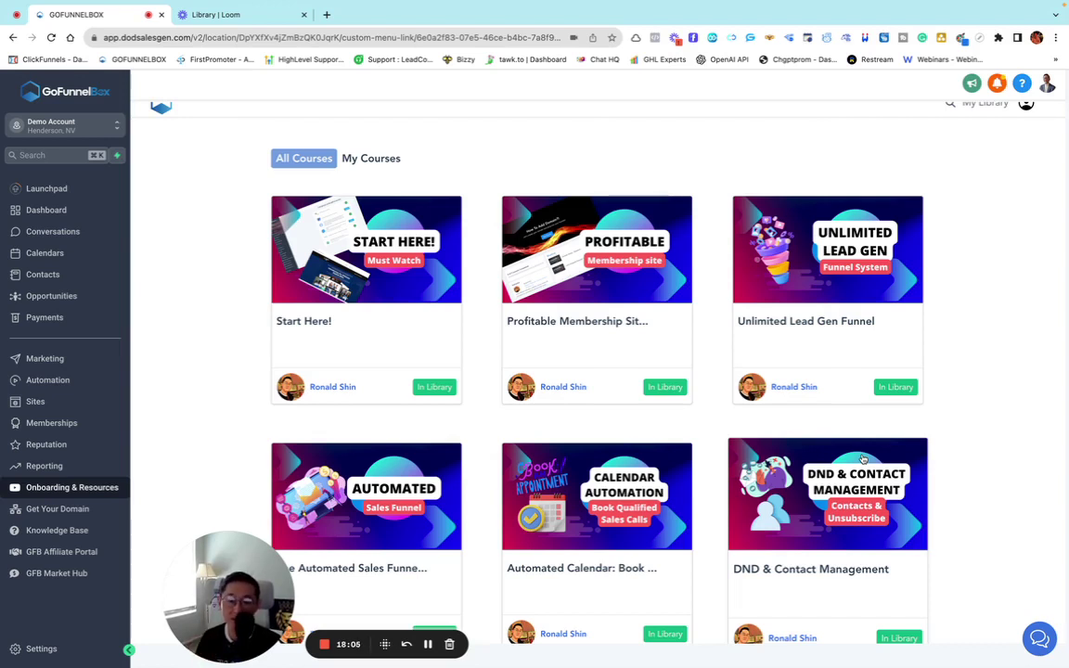
# Look through the Things To Know page of the Knowledge Base and return to the Onboarding & Resources courses
pyautogui.click(52, 534)
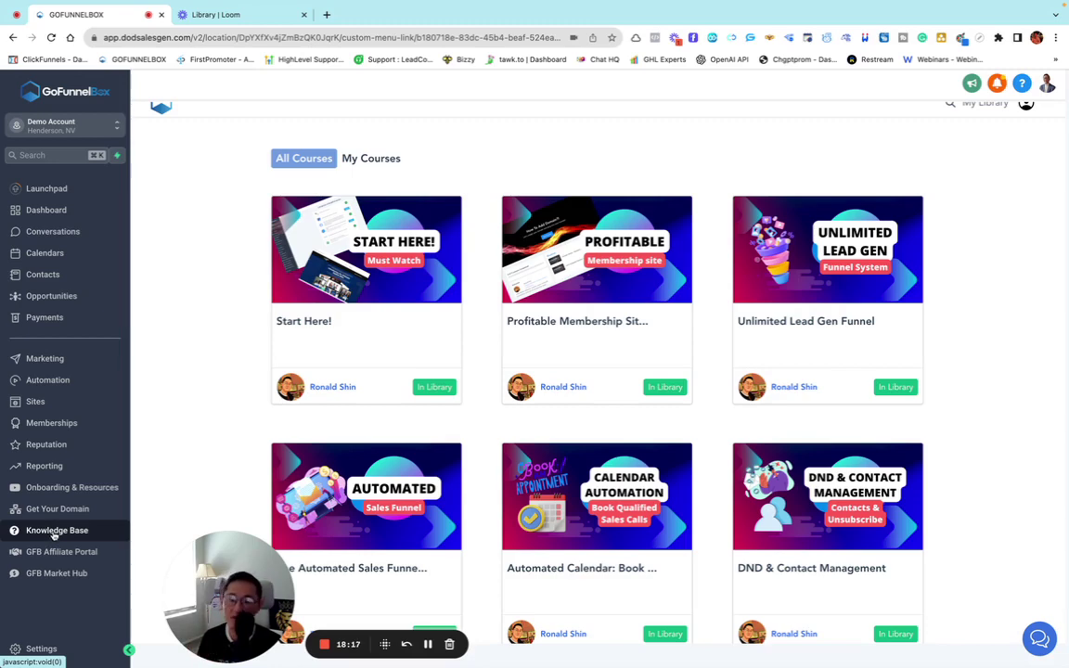
pyautogui.click(54, 532)
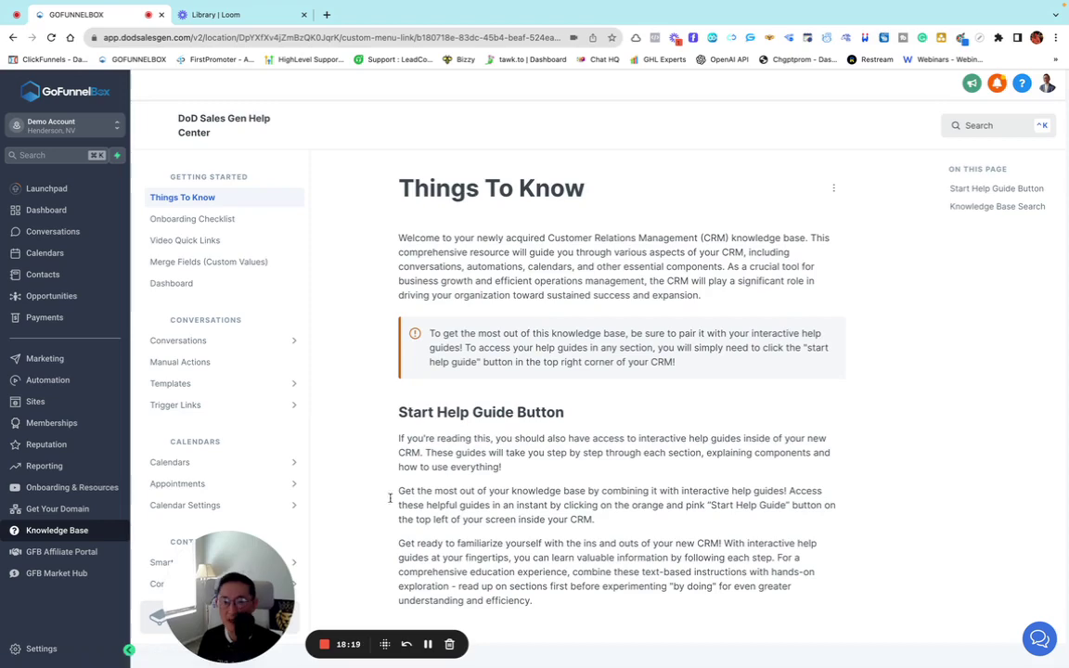
pyautogui.scroll(-3, 222, 386)
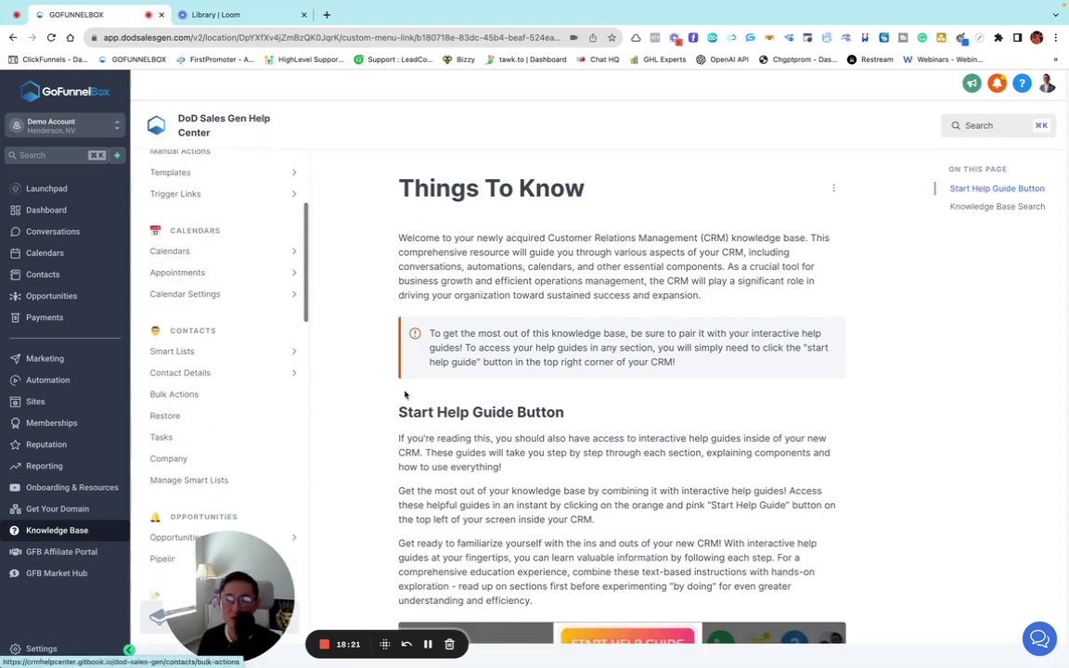
pyautogui.scroll(-5, 546, 404)
pyautogui.scroll(-4, 545, 404)
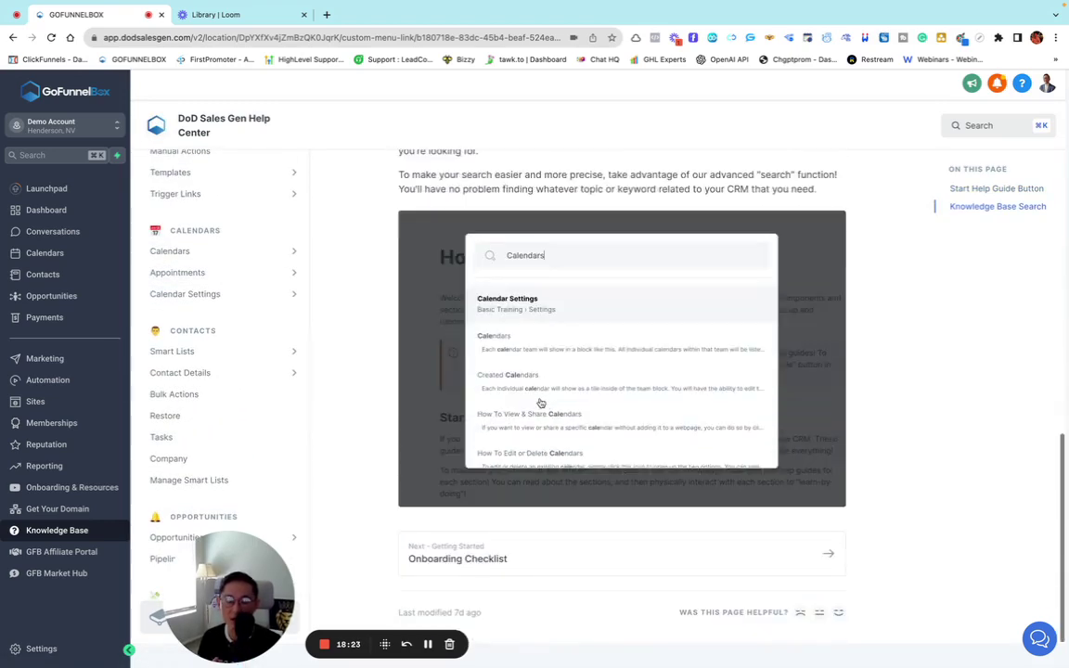
pyautogui.scroll(10, 547, 407)
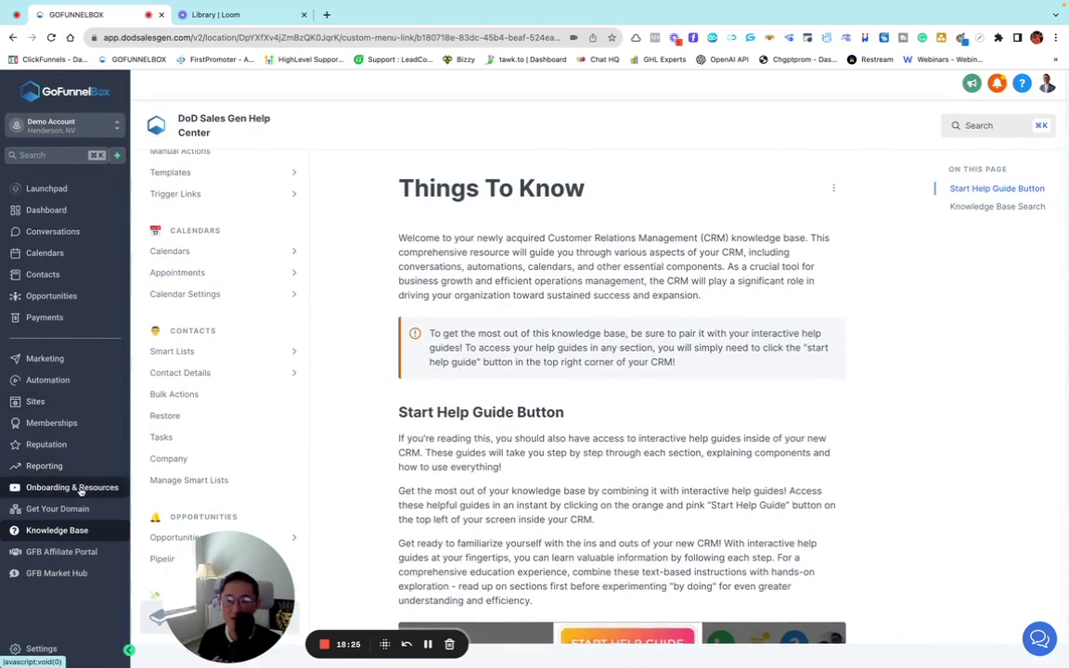
pyautogui.click(81, 490)
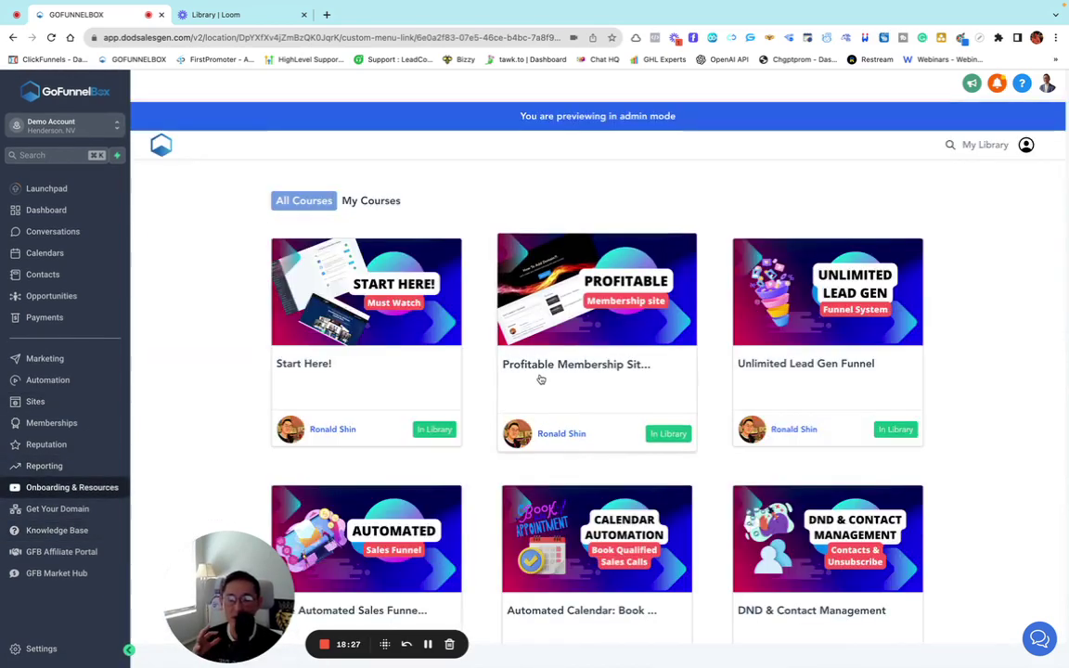